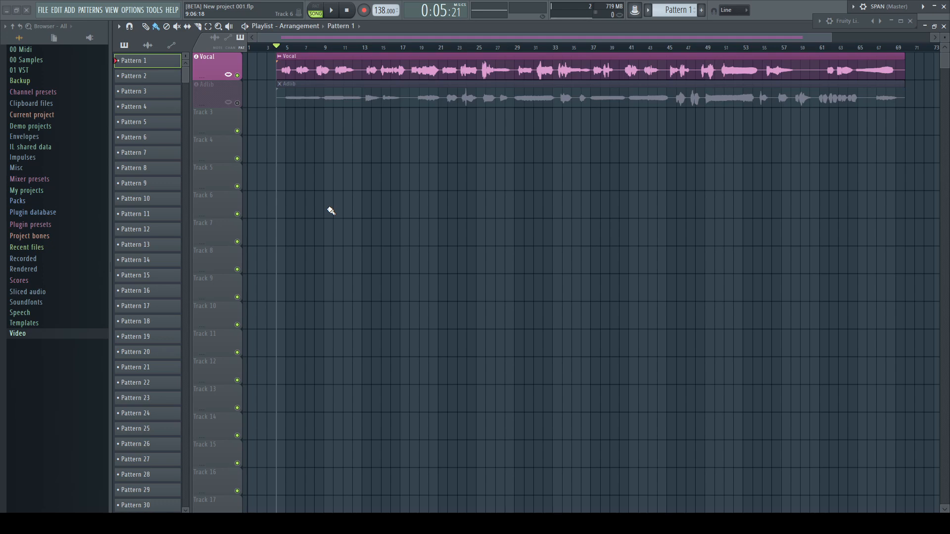
# Step: Add an FL Keys instrument, assign it the preset name Pad, and close its plugin window
pyautogui.press('F8')
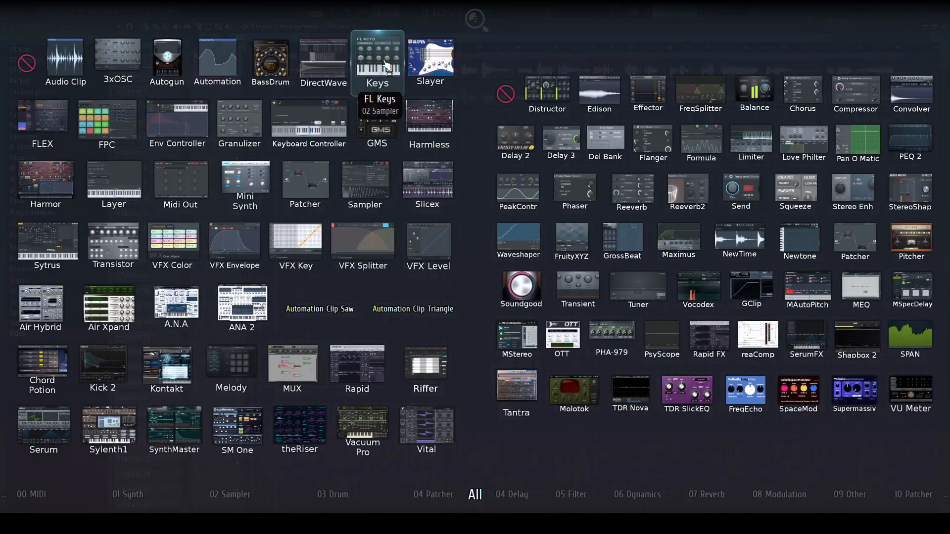
pyautogui.moveTo(372, 47); pyautogui.dragTo(220, 124)
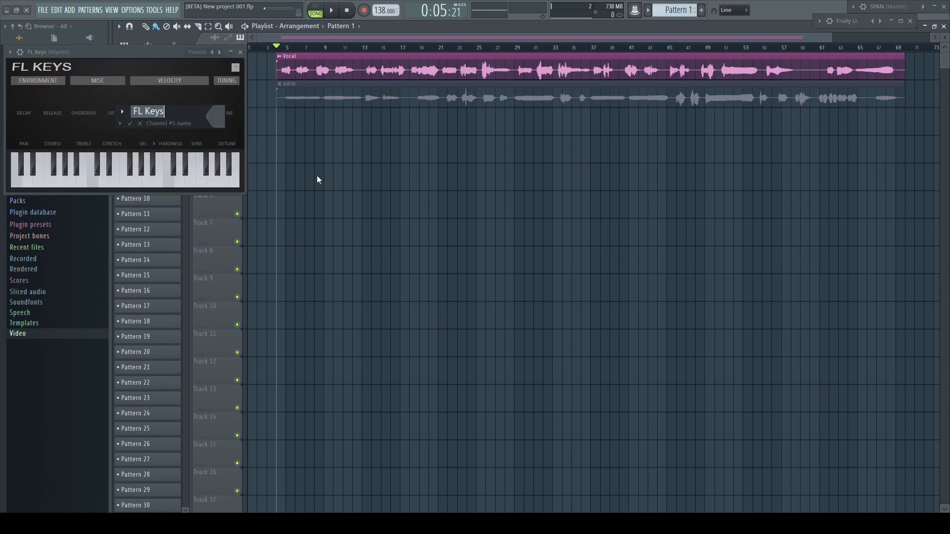
pyautogui.click(121, 122)
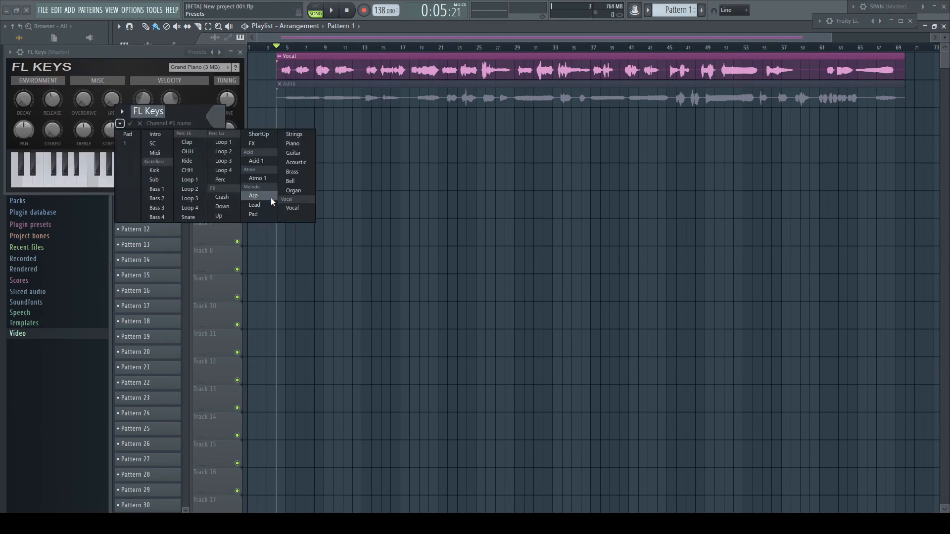
pyautogui.click(264, 214)
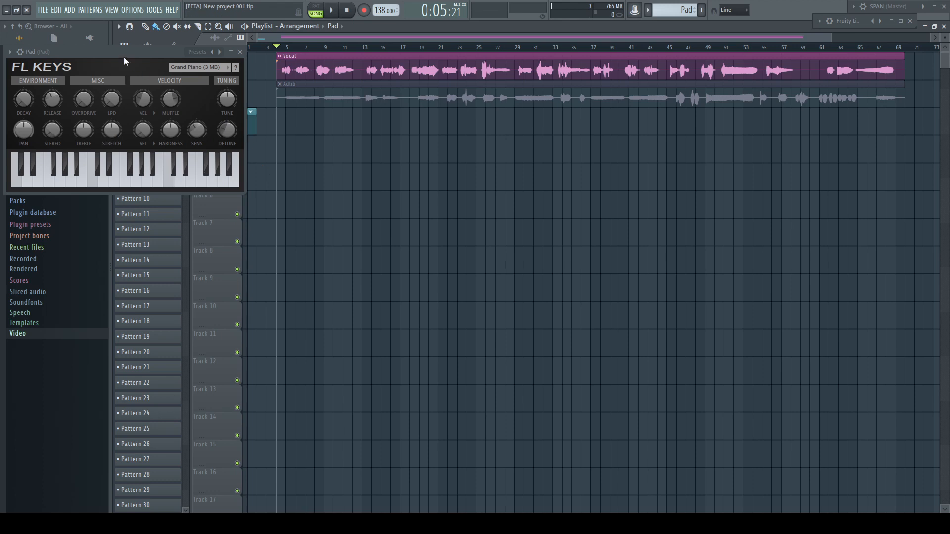
pyautogui.moveTo(123, 58); pyautogui.dragTo(334, 198)
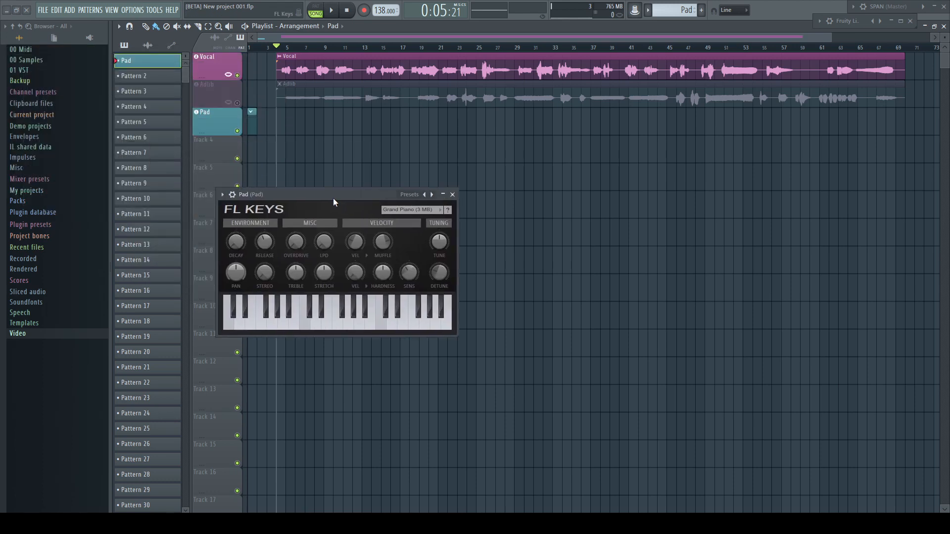
pyautogui.click(448, 192)
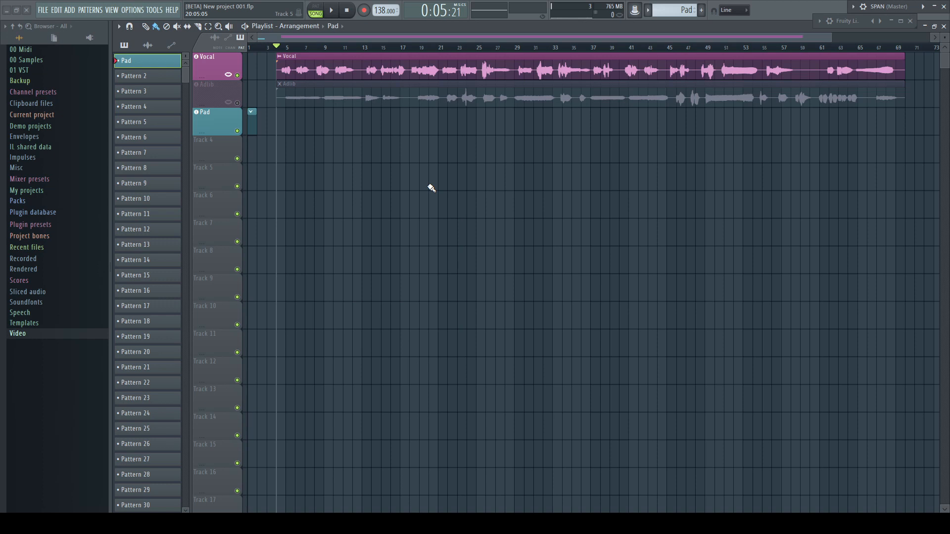
# Step: Span the Pad pattern clip from bar 4 to bar 70 on the Pad track, matching the Vocal clip
pyautogui.moveTo(255, 124); pyautogui.dragTo(904, 133)
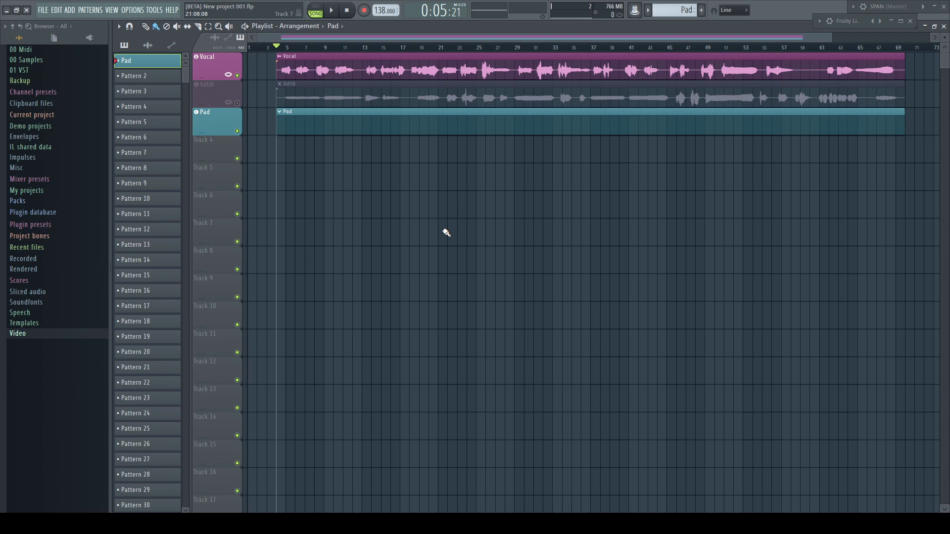
pyautogui.press('F6')
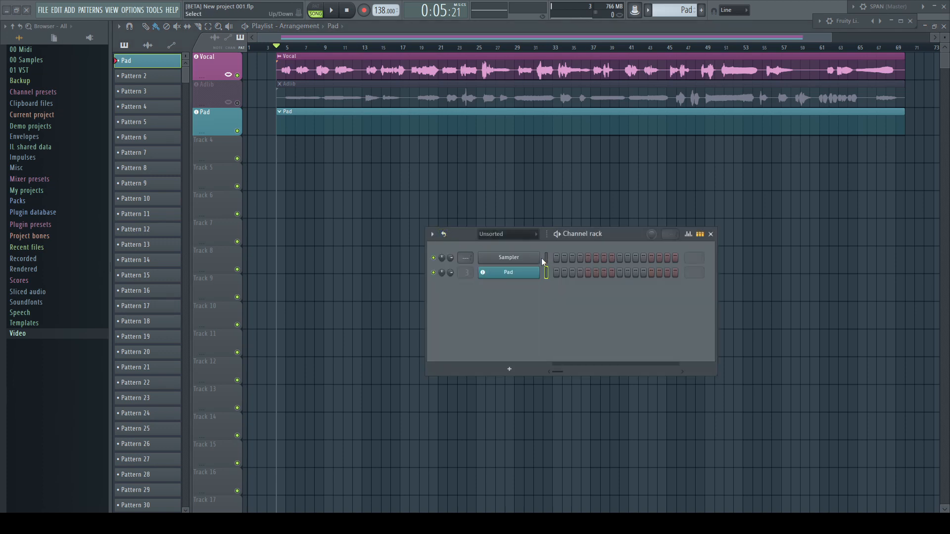
pyautogui.press('F6')
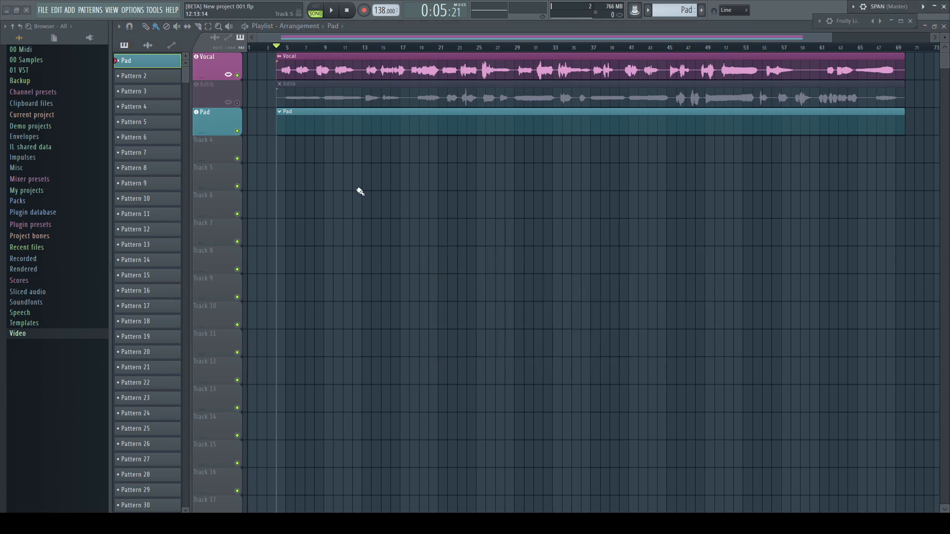
# Step: Open the Vocal clip's sample for editing in Edison and detect its pitch regions
pyautogui.rightClick(279, 58)
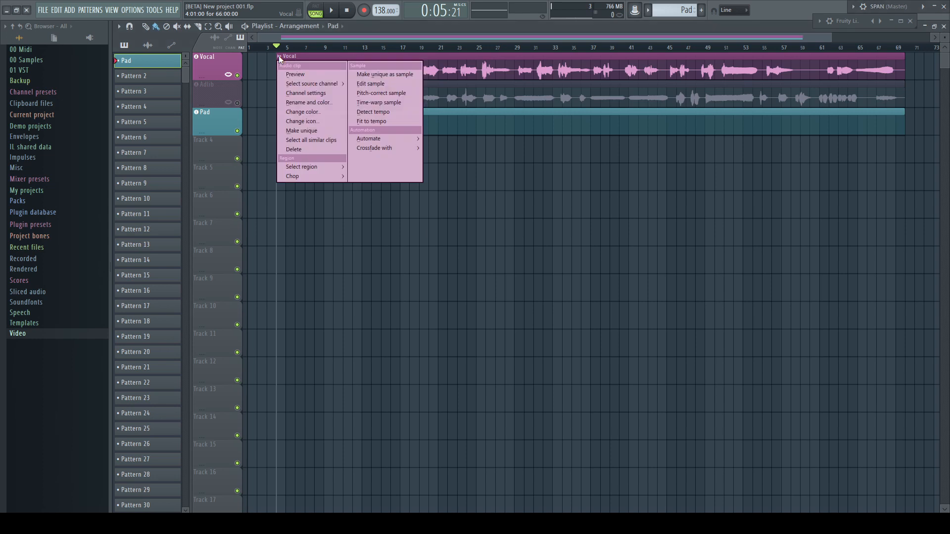
pyautogui.click(384, 85)
pyautogui.click(386, 184)
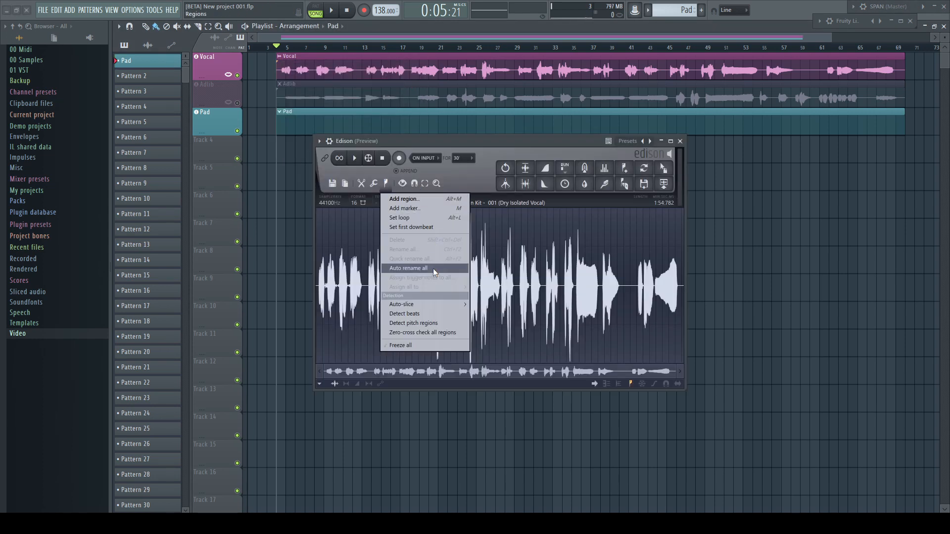
pyautogui.click(409, 323)
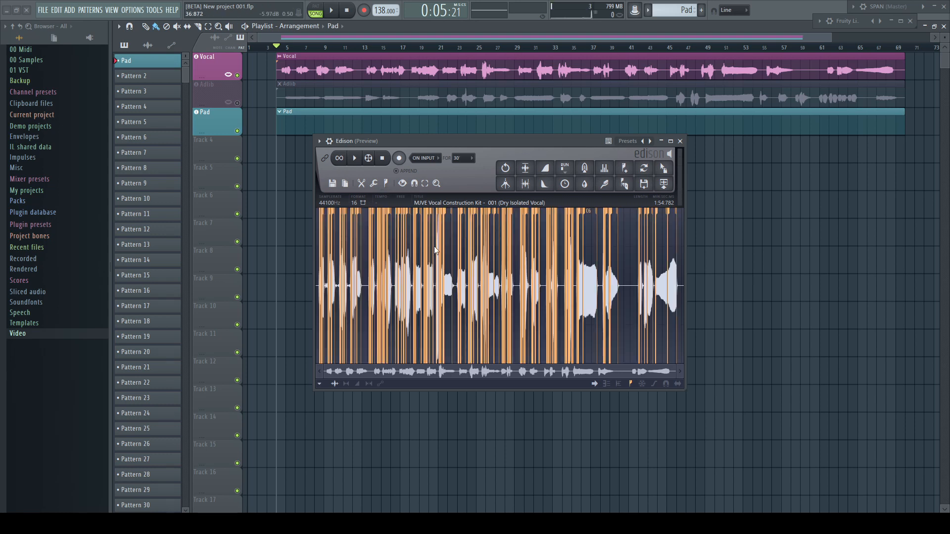
# Step: Convert the vocal's pitch regions to a score dumped to the piano roll, and delete the Edison instance
pyautogui.click(374, 184)
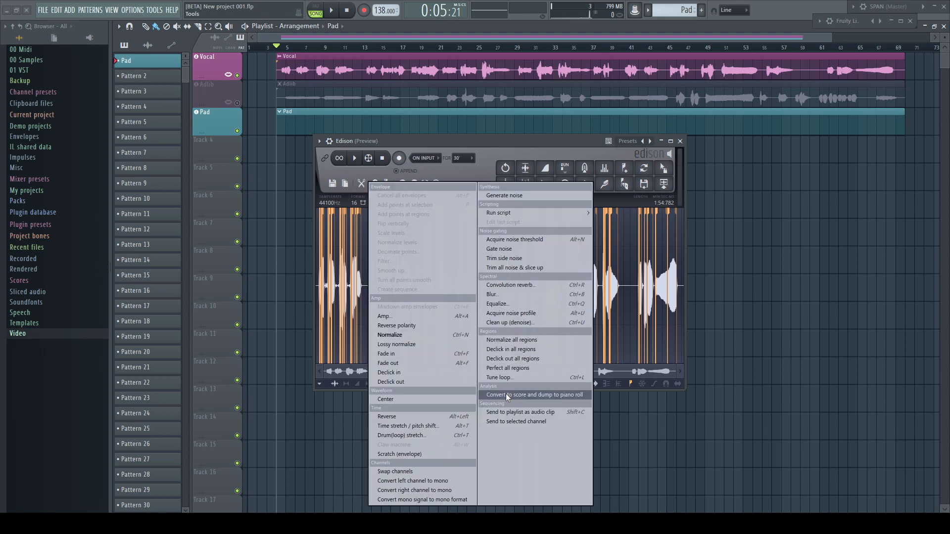
pyautogui.click(533, 394)
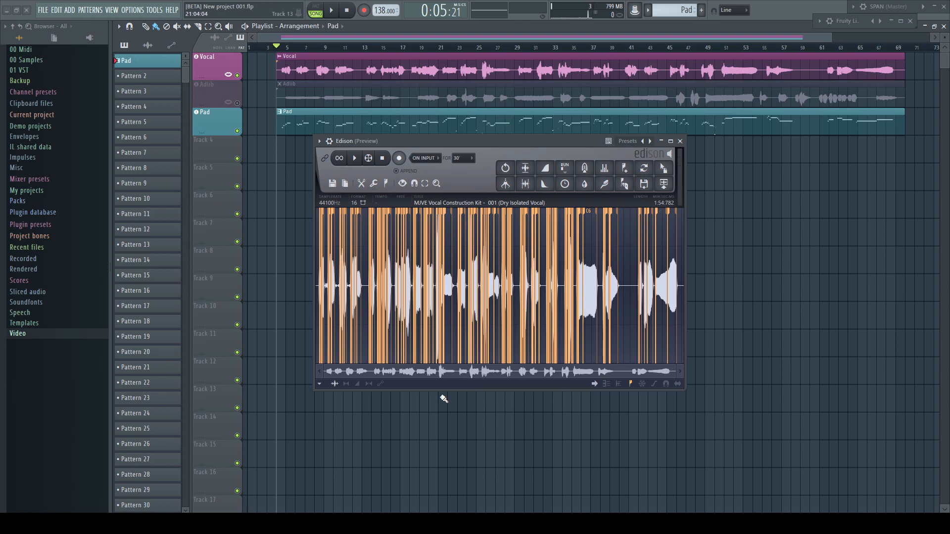
pyautogui.click(319, 141)
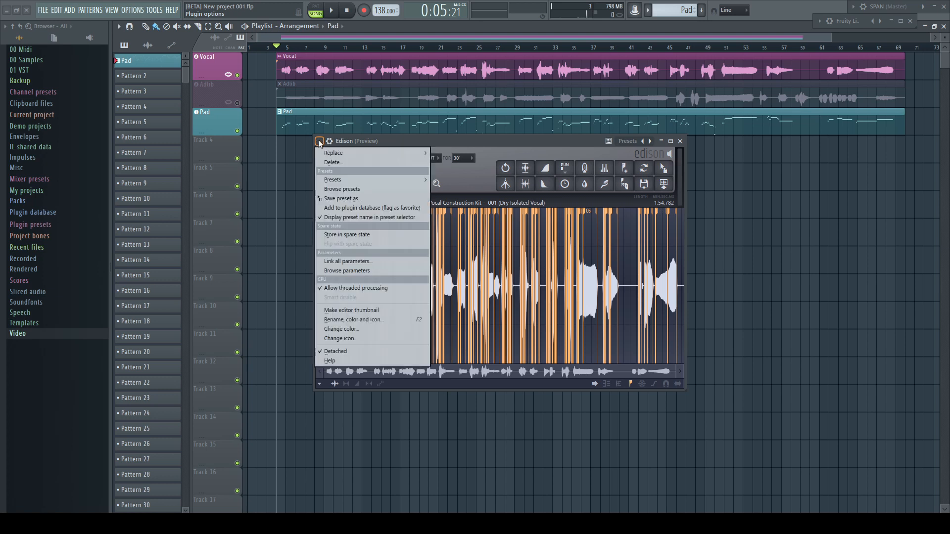
pyautogui.click(333, 162)
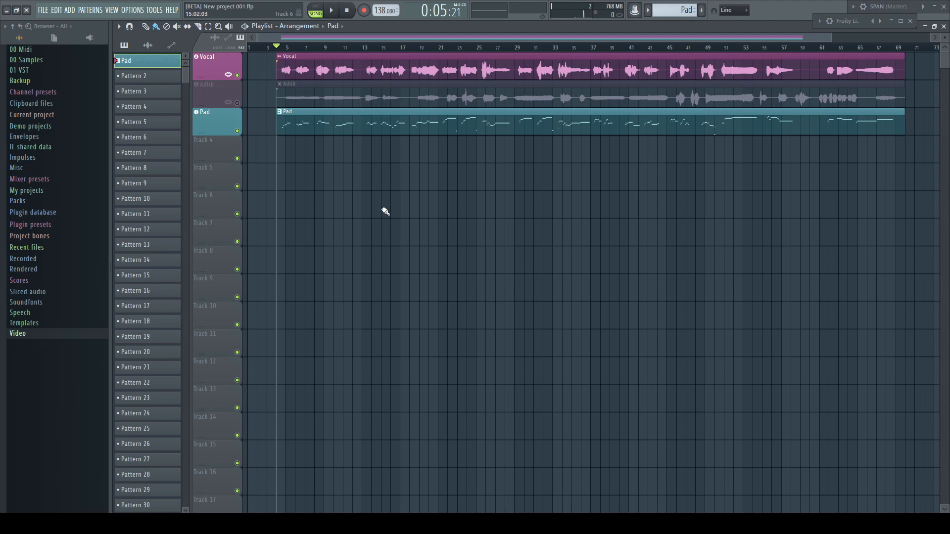
# Step: Check which channel holds the converted vocal score and open the piano roll for the Pad channel
pyautogui.press('F6')
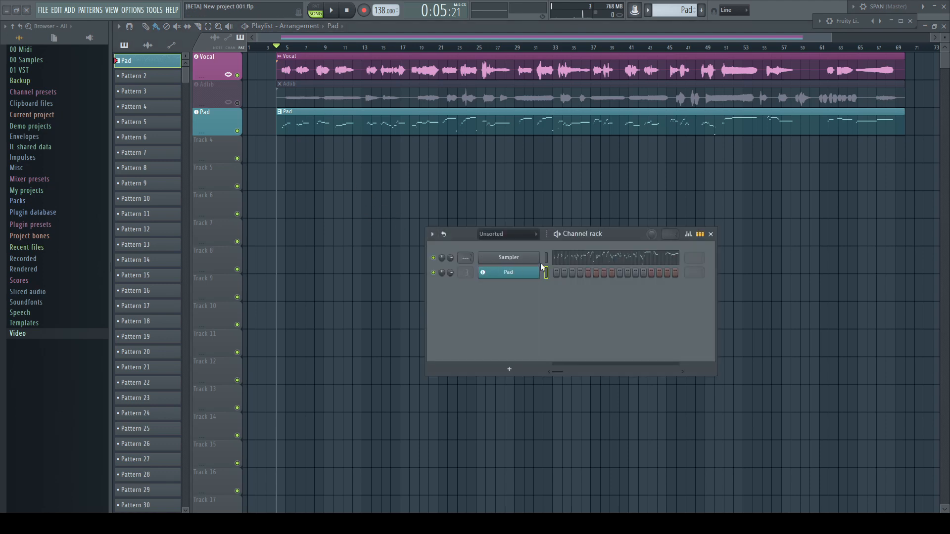
pyautogui.click(710, 234)
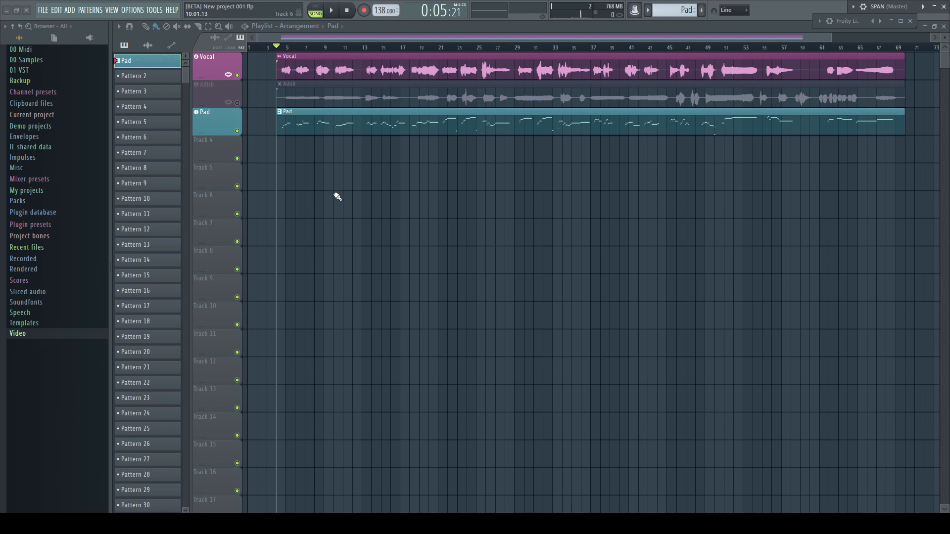
pyautogui.press('F7')
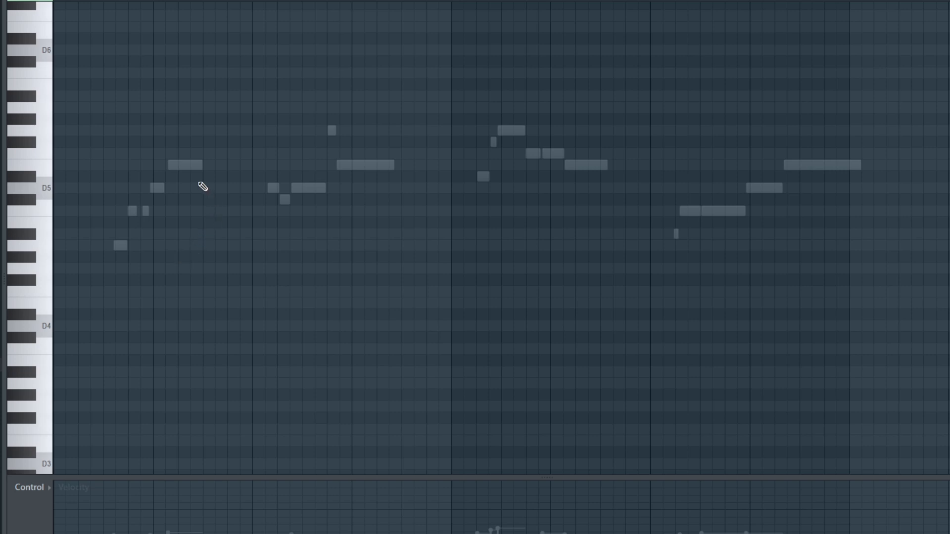
# Step: Draw a two-bar chord of E5, G5 and A#5 starting at bar 2 and play it with the vocal
pyautogui.click(155, 165)
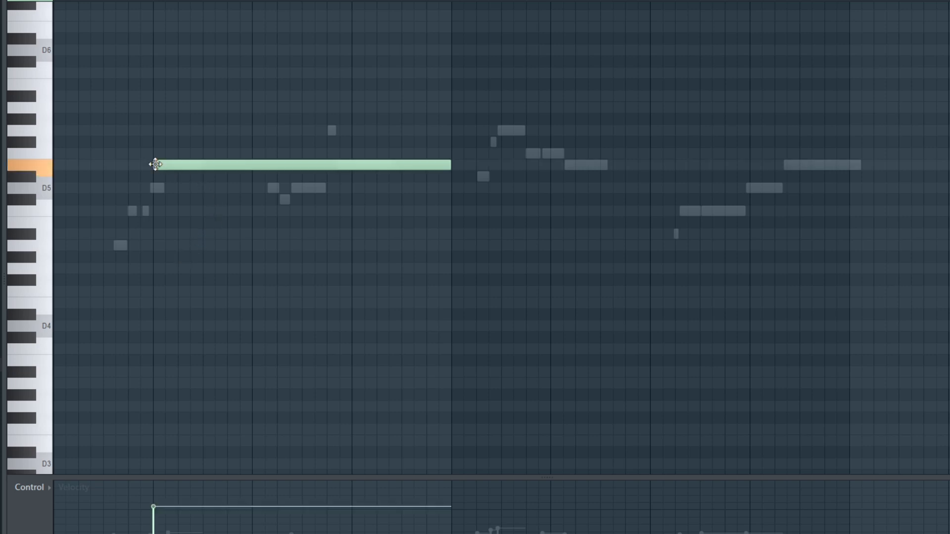
pyautogui.moveTo(449, 161); pyautogui.dragTo(355, 170)
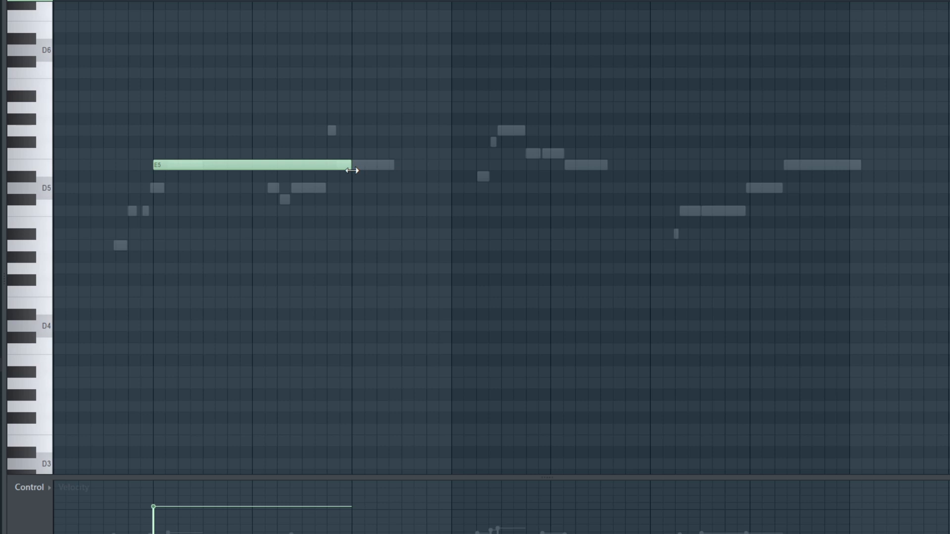
pyautogui.click(158, 131)
pyautogui.click(158, 96)
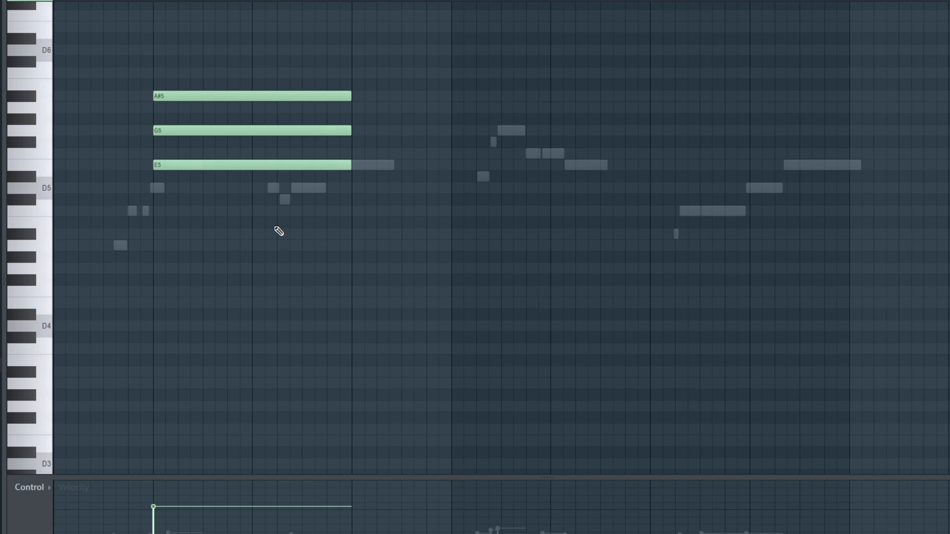
pyautogui.click(106, 1)
pyautogui.press('space')
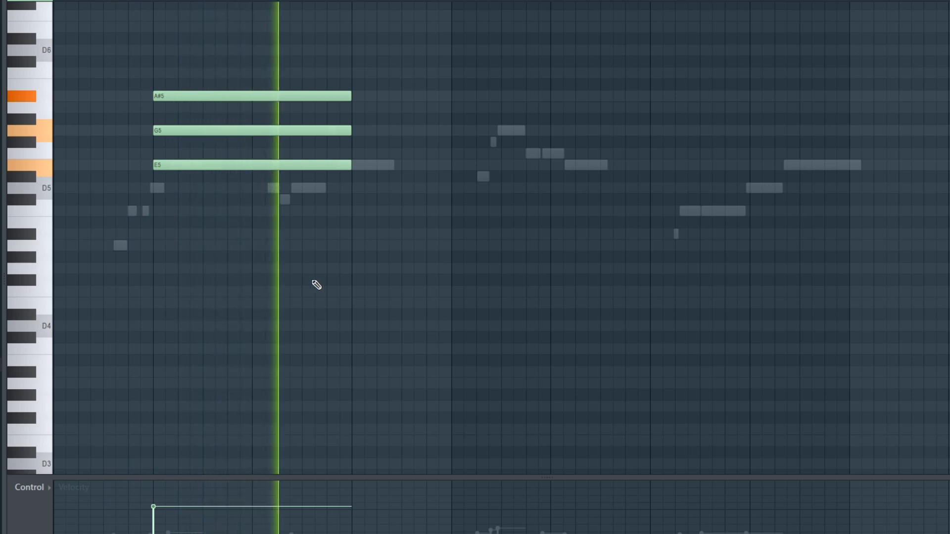
pyautogui.press('space')
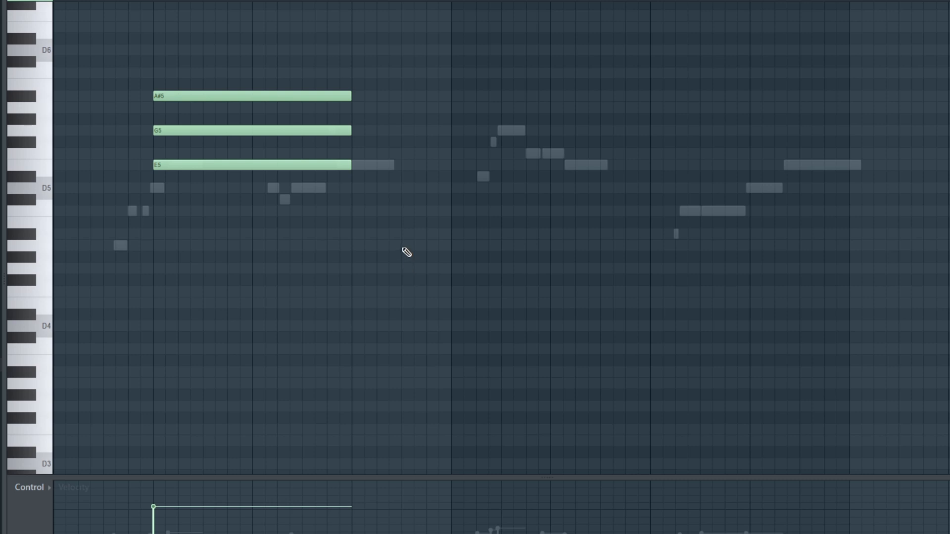
# Step: Draw two short chords in bar 4, one of A4, C5 and E5 and one of C5, E5 and G5
pyautogui.click(405, 246)
pyautogui.click(406, 211)
pyautogui.click(408, 167)
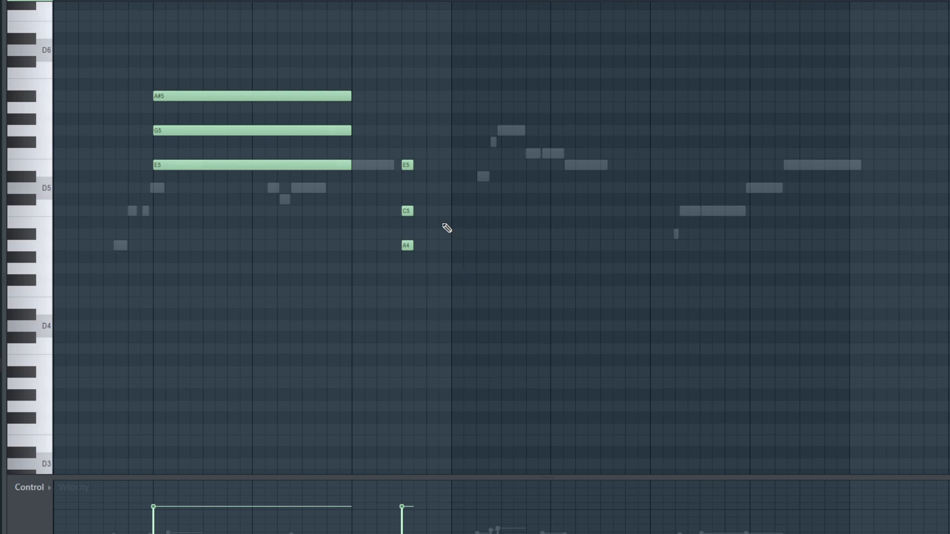
pyautogui.click(432, 213)
pyautogui.click(433, 165)
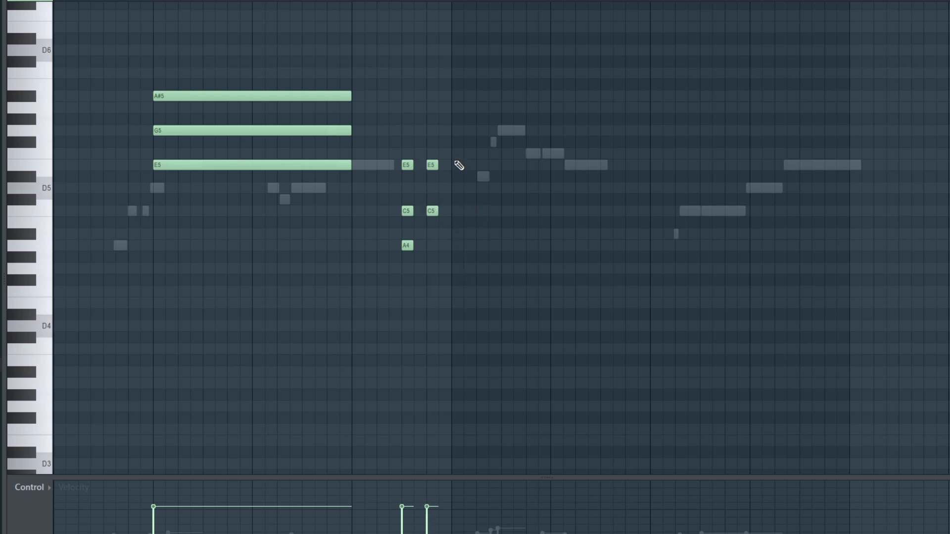
pyautogui.click(431, 131)
# Step: Audition the two short chords and the long E5, G5, A#5 chord individually to compare their sound
pyautogui.press('y')
pyautogui.click(409, 263)
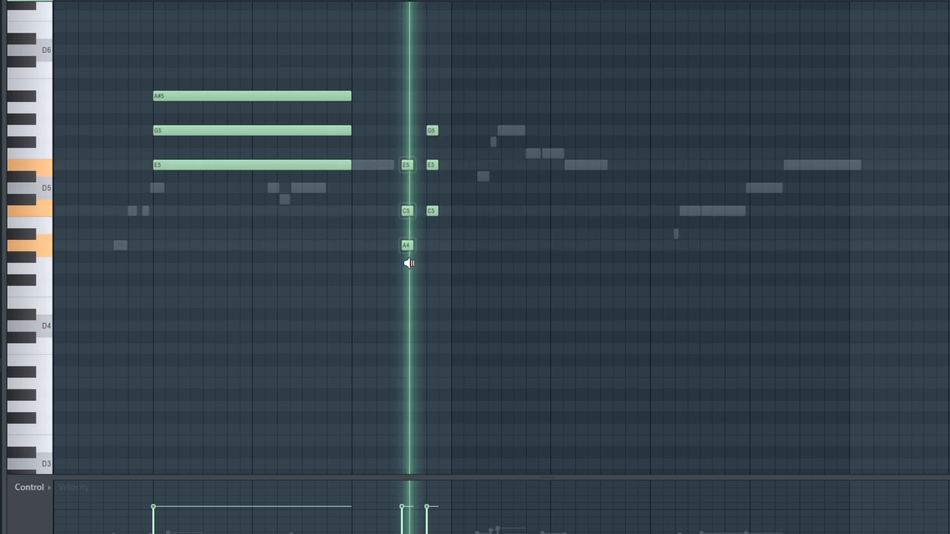
pyautogui.click(430, 255)
pyautogui.press('p')
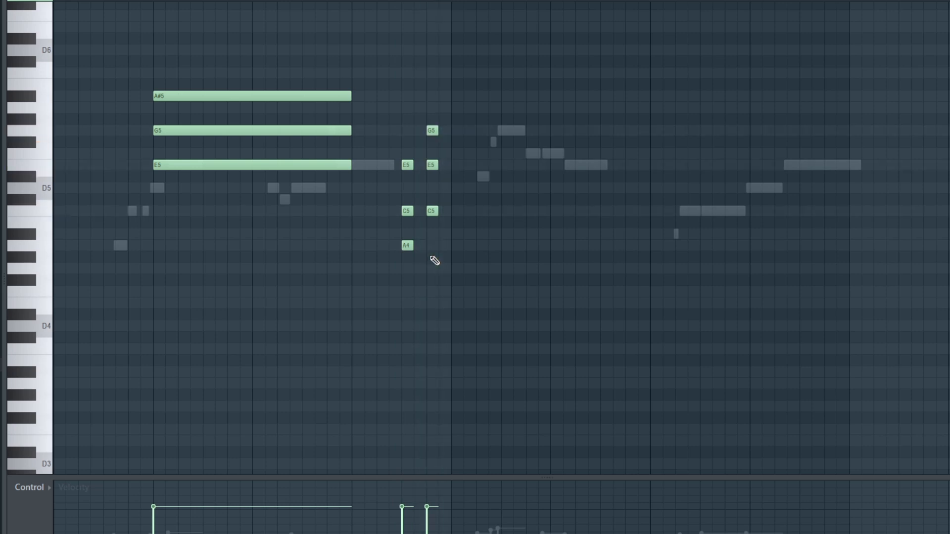
pyautogui.press('y')
pyautogui.click(330, 222)
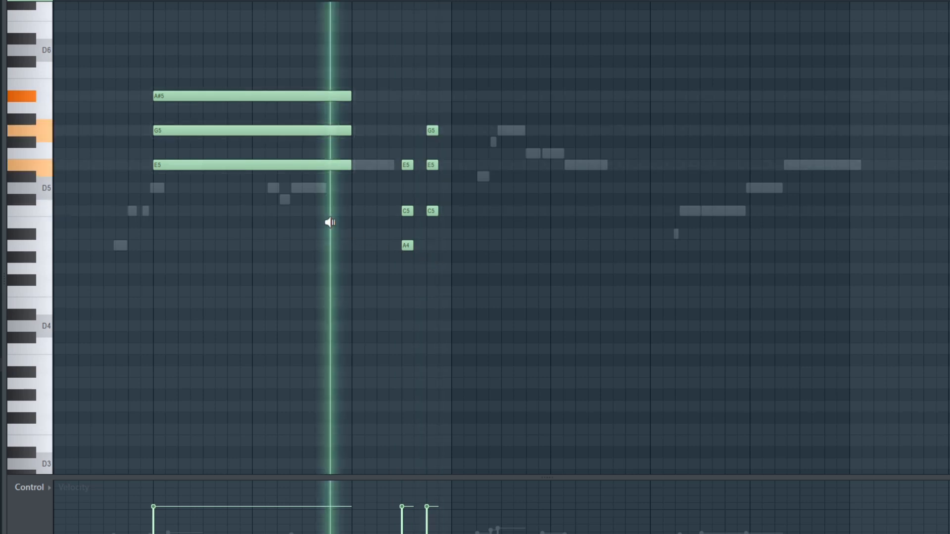
pyautogui.press('p')
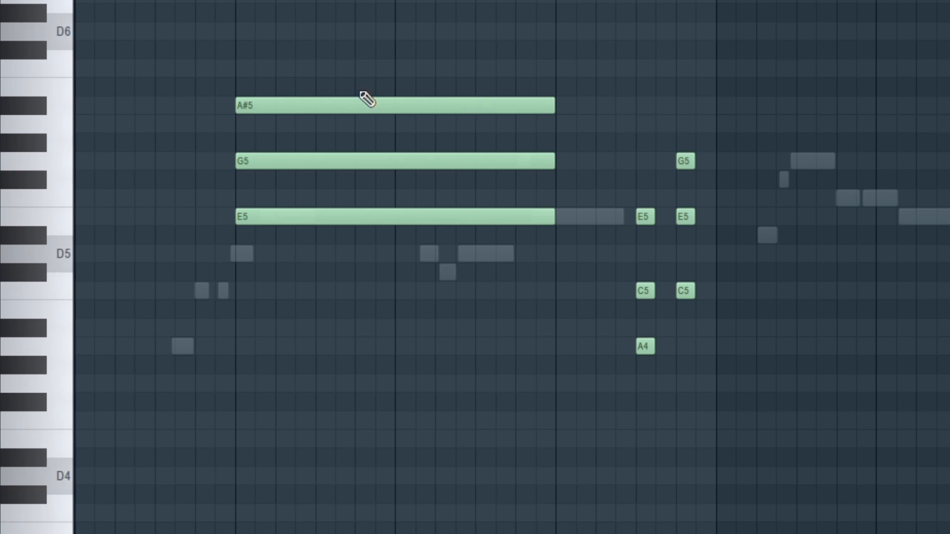
# Step: Delete all the drawn chord notes from the Pad channel
pyautogui.moveTo(261, 42); pyautogui.dragTo(705, 394)
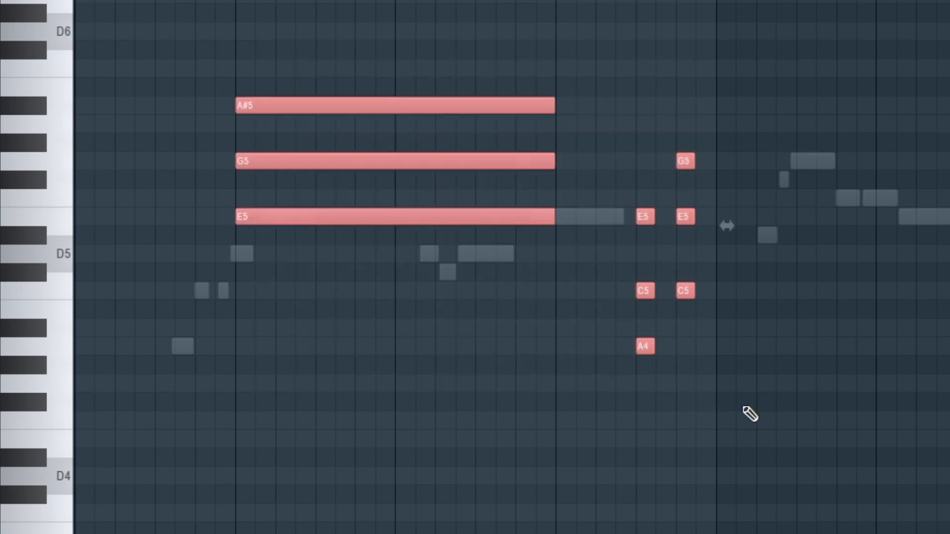
pyautogui.press('Delete')
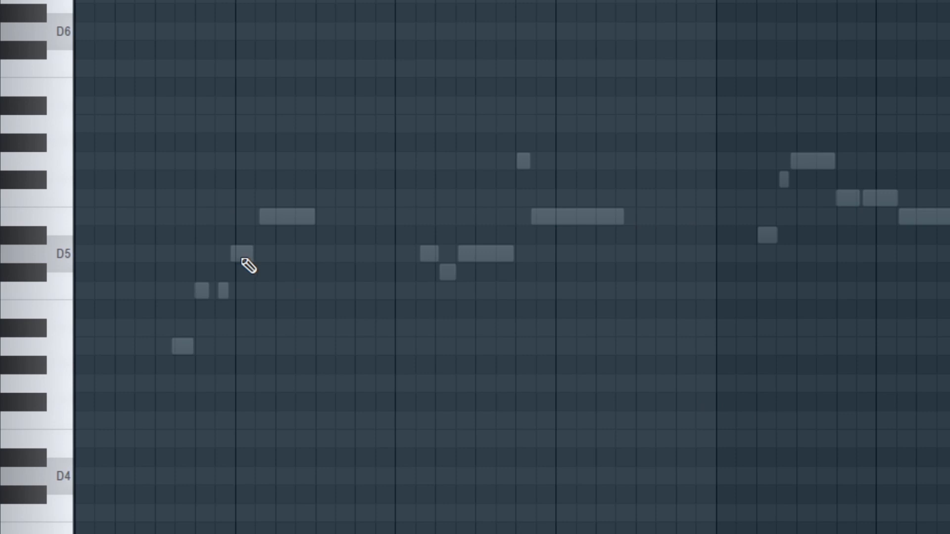
# Step: Draw a two-bar chord of D5, F5 and A5 starting at bar 2 and play it back
pyautogui.click(242, 255)
pyautogui.moveTo(269, 257); pyautogui.dragTo(556, 269)
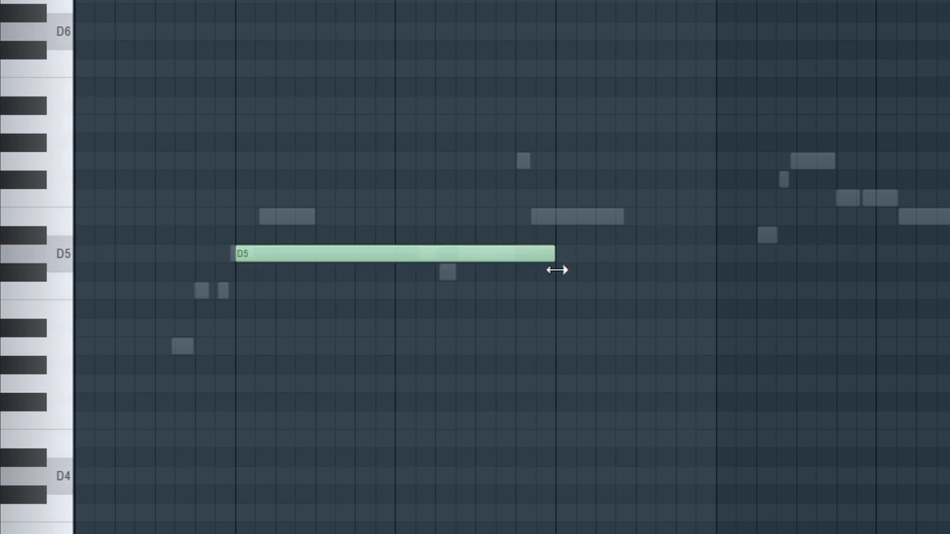
pyautogui.click(242, 198)
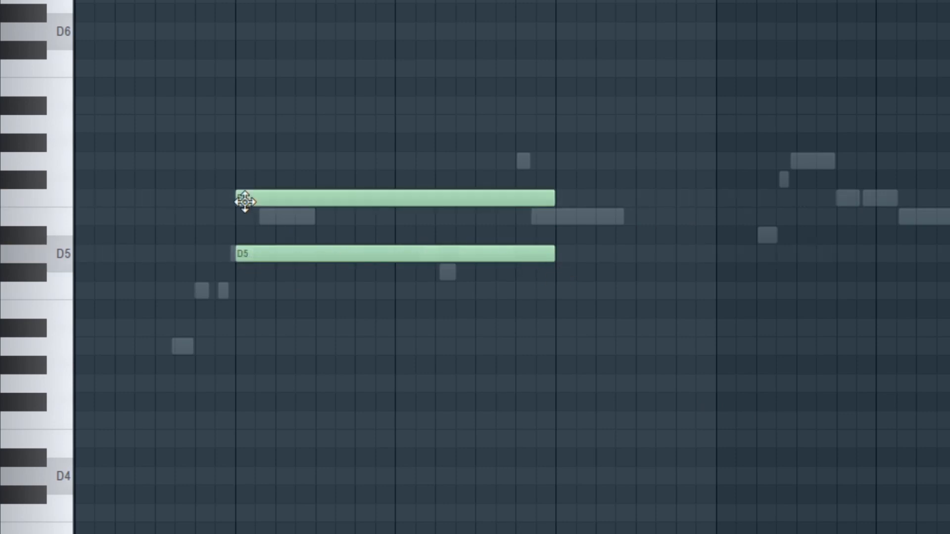
pyautogui.click(241, 125)
pyautogui.press('space')
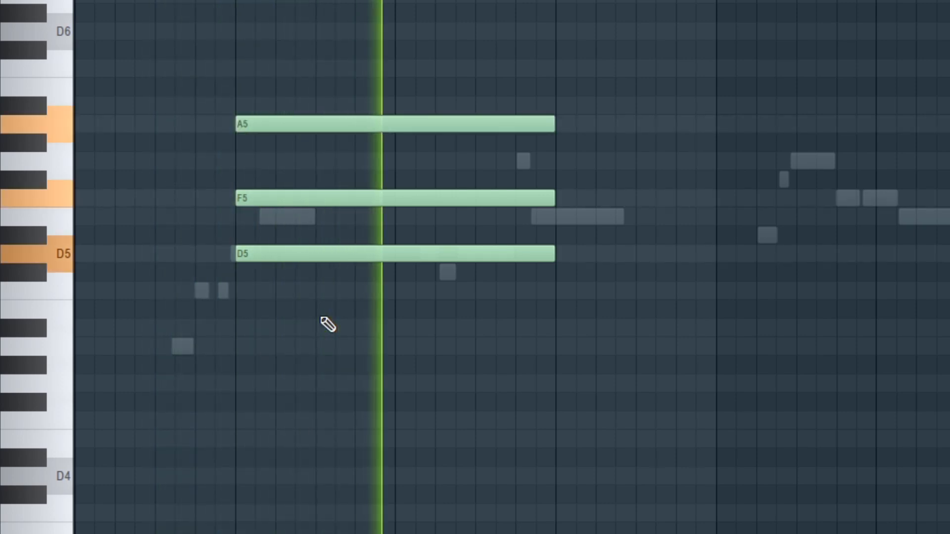
# Step: Stop playback and delete the D5, F5 and A5 chord at bar 2
pyautogui.press('space')
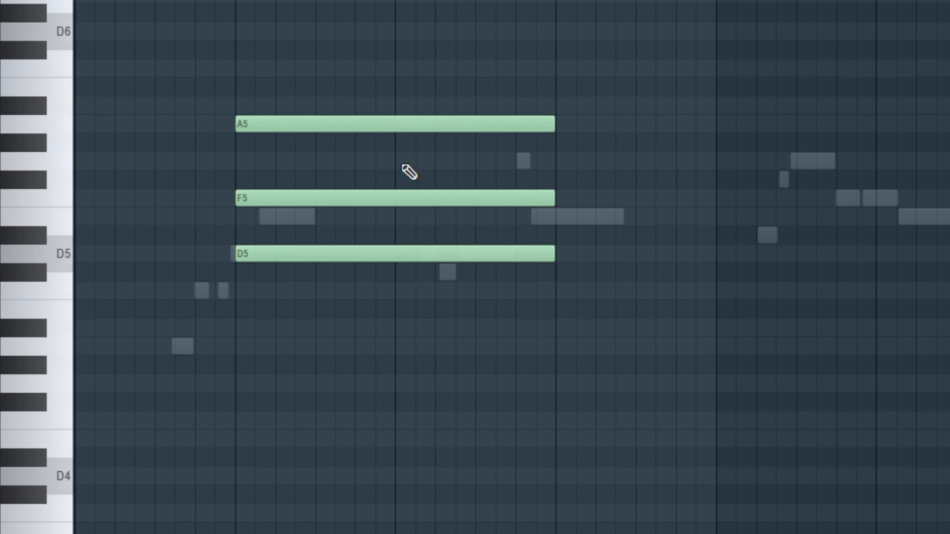
pyautogui.rightClick(364, 122)
pyautogui.rightClick(369, 198)
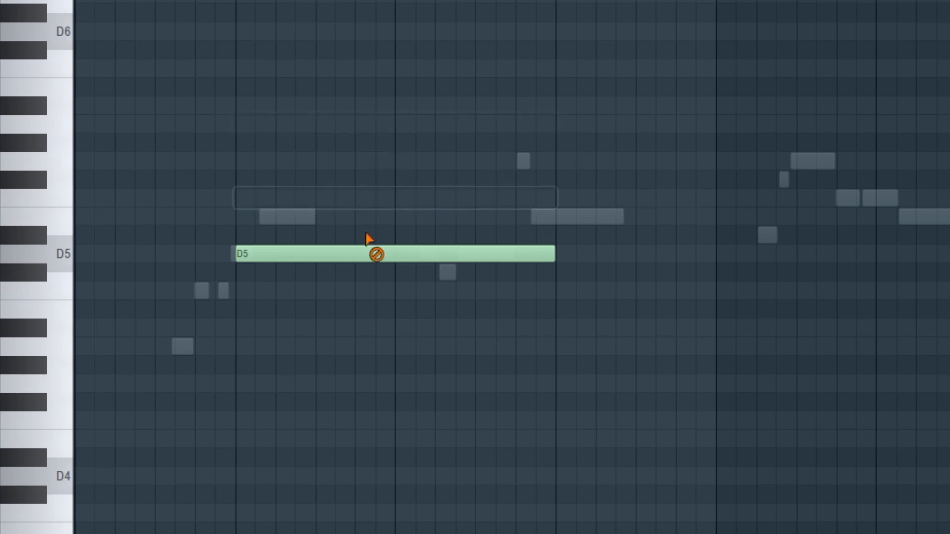
pyautogui.rightClick(373, 253)
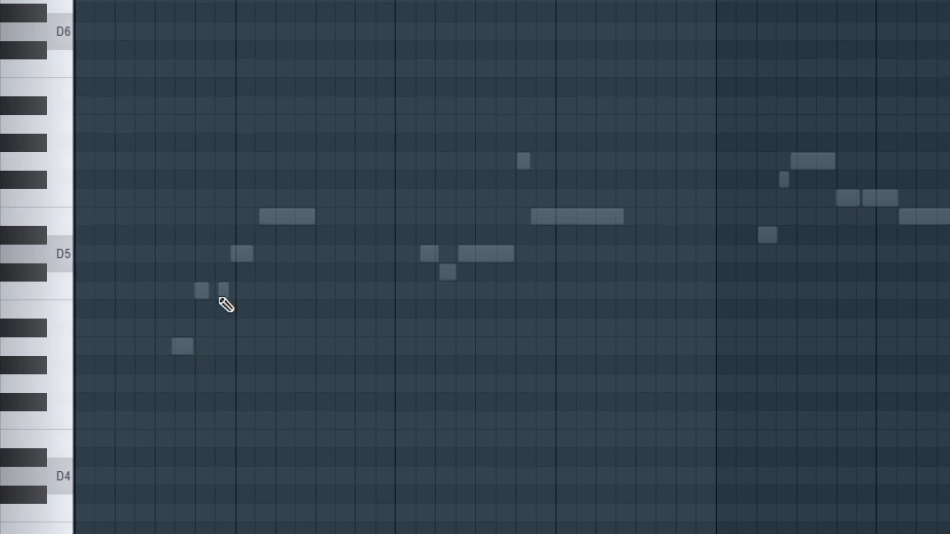
# Step: Draw a two-bar chord of A4, C5 and E5 starting at bar 2 and play it back
pyautogui.click(237, 346)
pyautogui.click(241, 290)
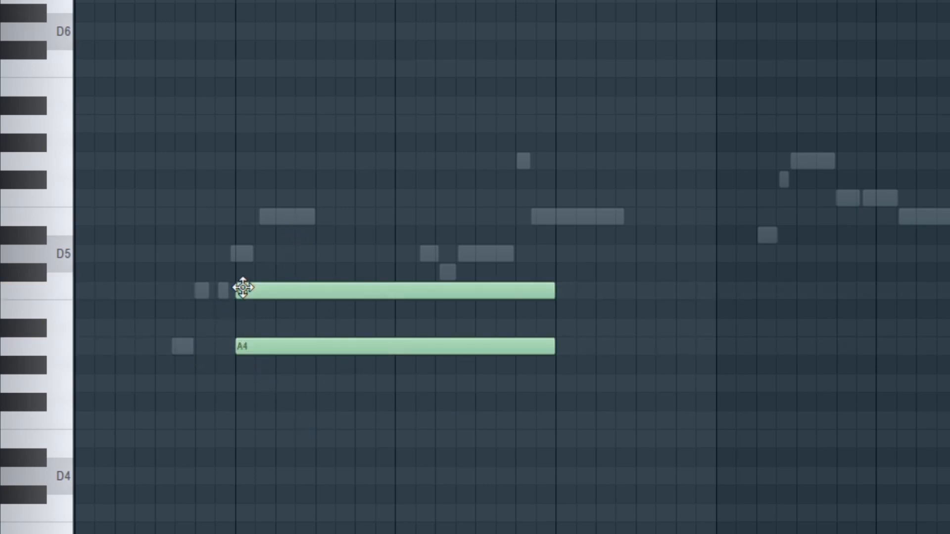
pyautogui.click(246, 218)
pyautogui.press('space')
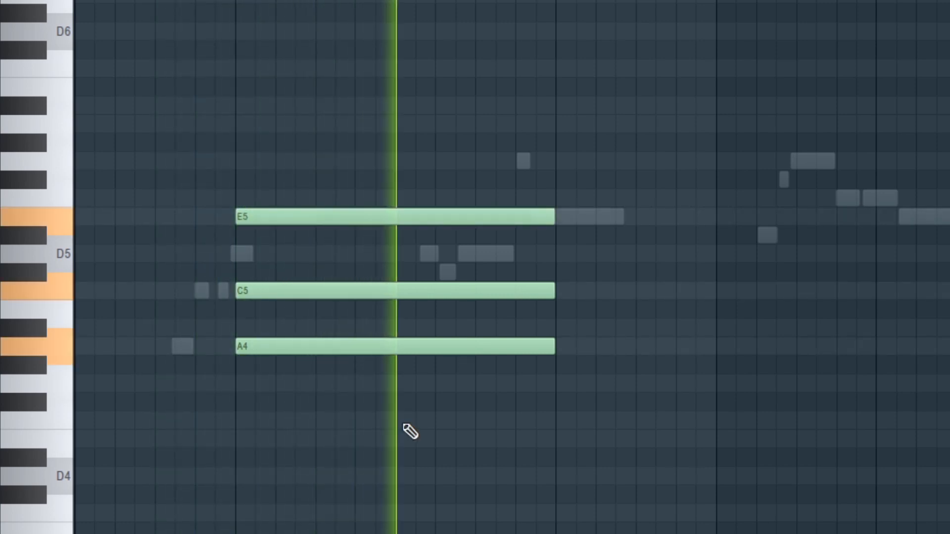
pyautogui.press('space')
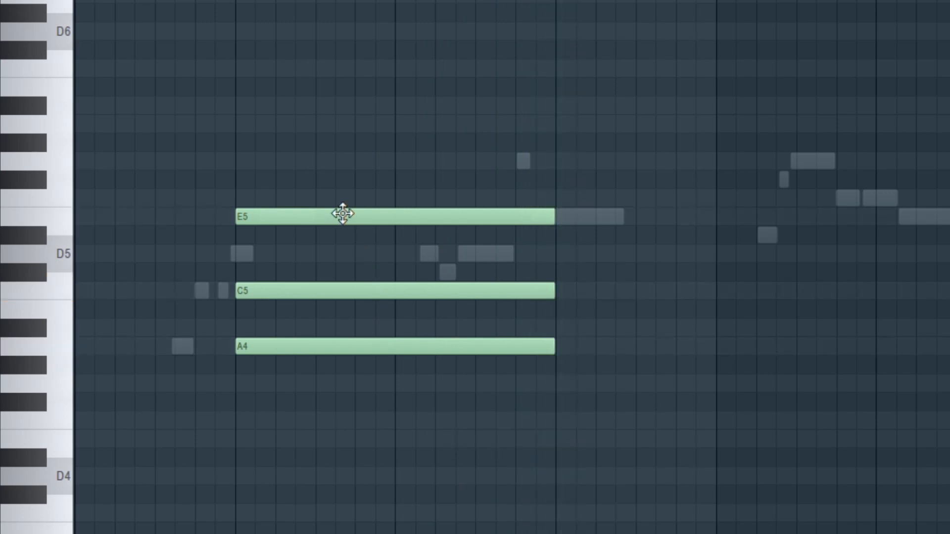
# Step: Try the bar 2 chord with its E5 note moved down to F4, play it back, and return the note to E5
pyautogui.moveTo(343, 214)
pyautogui.mouseDown()
pyautogui.moveTo(403, 384)
pyautogui.moveTo(354, 426)
pyautogui.moveTo(331, 422)
pyautogui.moveTo(339, 424)
pyautogui.mouseUp()
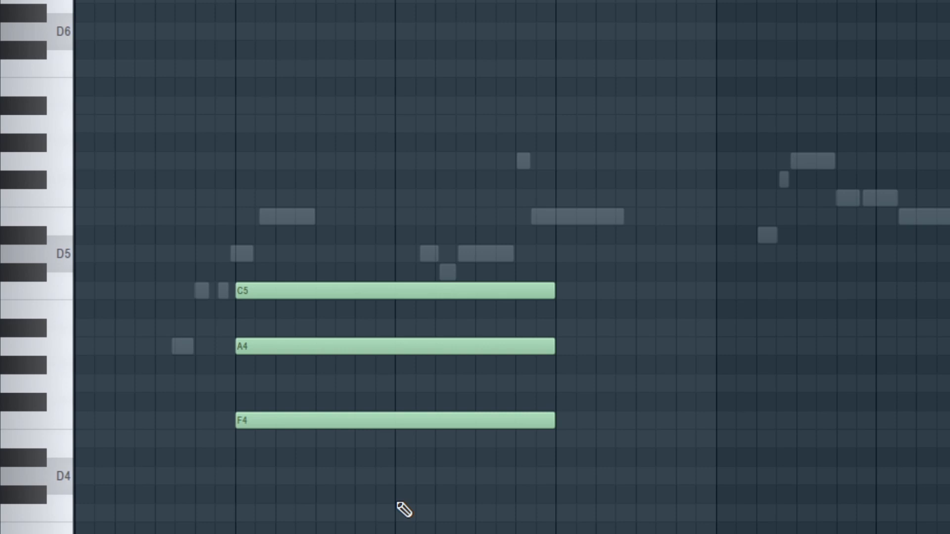
pyautogui.press('space')
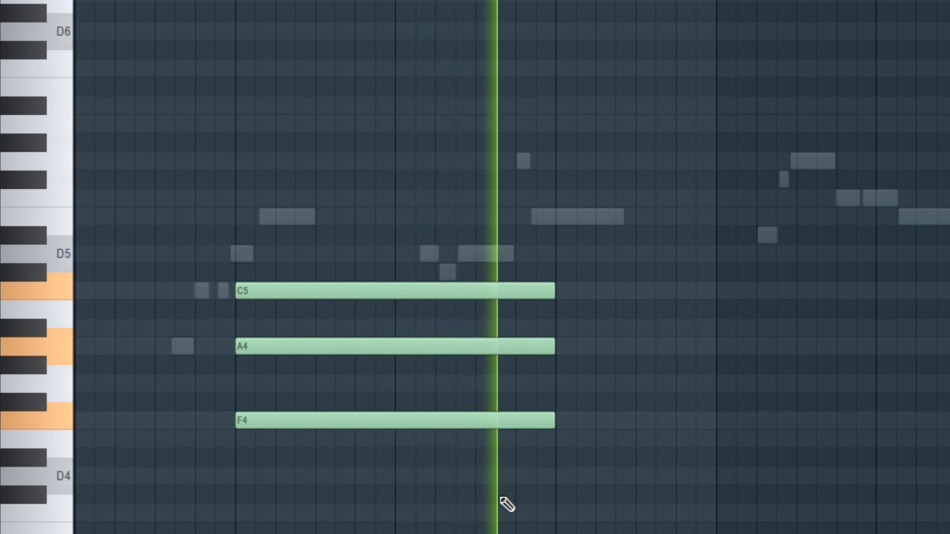
pyautogui.press('space')
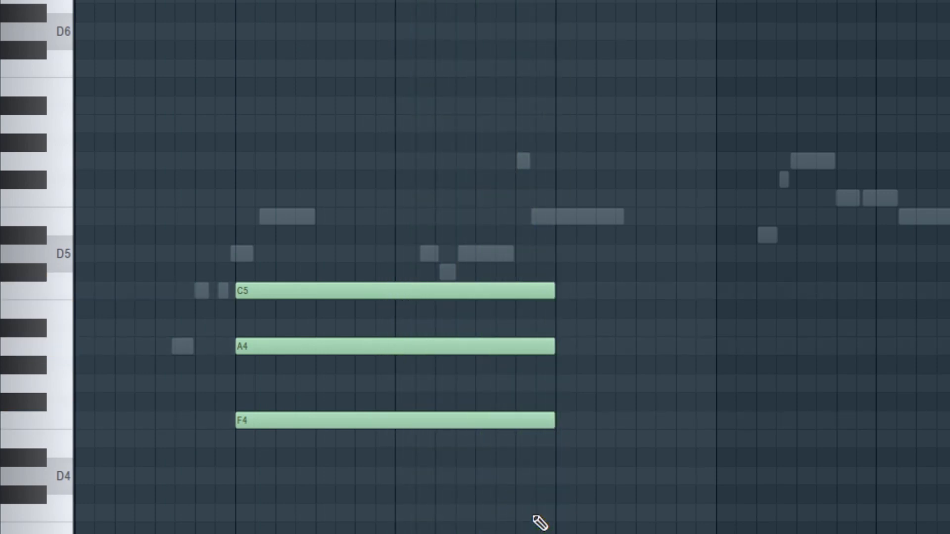
pyautogui.moveTo(406, 421); pyautogui.dragTo(403, 208)
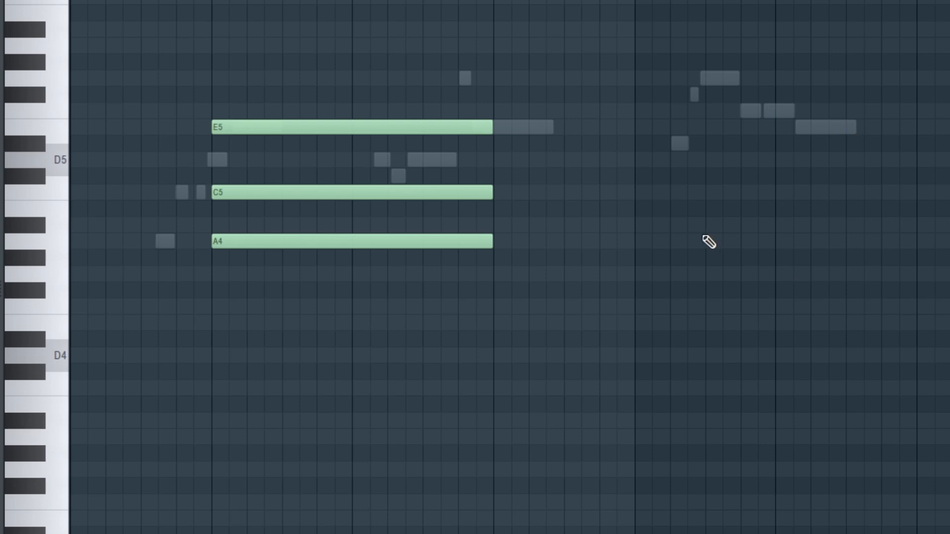
# Step: Try a two-bar chord of G4, A#4 and D5 at bar 4, play it back, and delete it
pyautogui.click(497, 273)
pyautogui.click(500, 224)
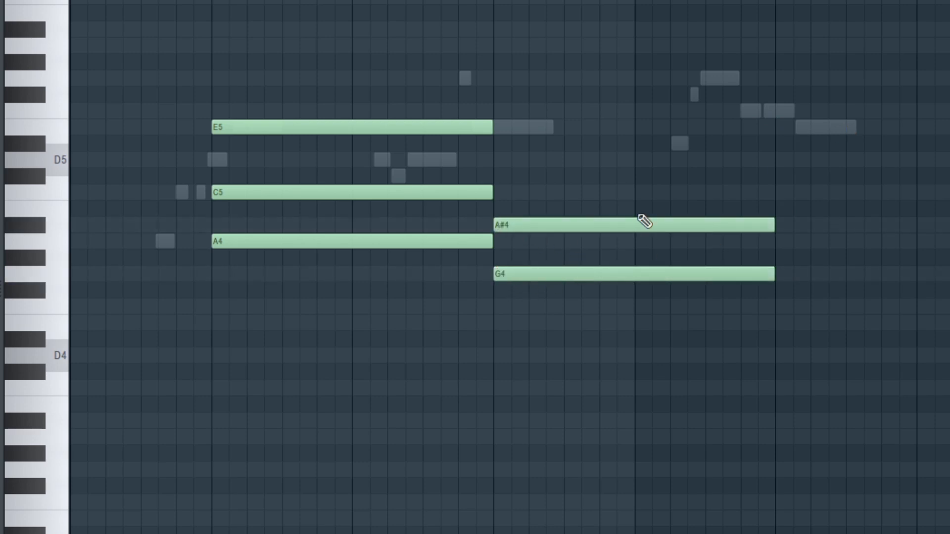
pyautogui.click(499, 159)
pyautogui.press('space')
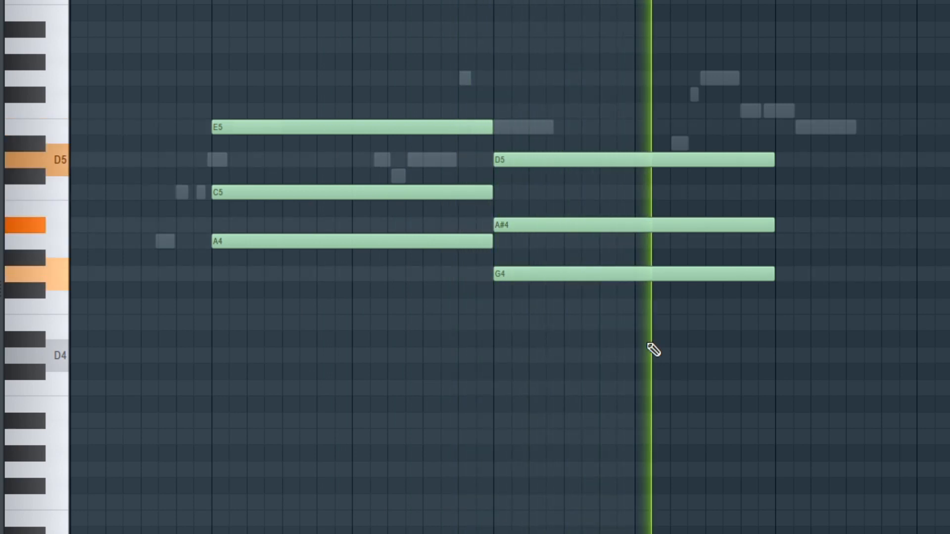
pyautogui.press('space')
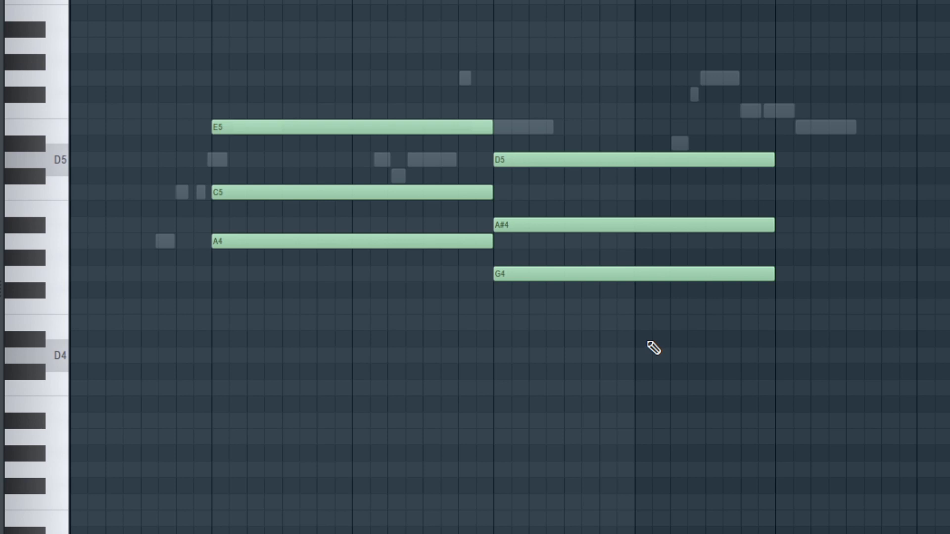
pyautogui.moveTo(624, 275); pyautogui.dragTo(627, 213)
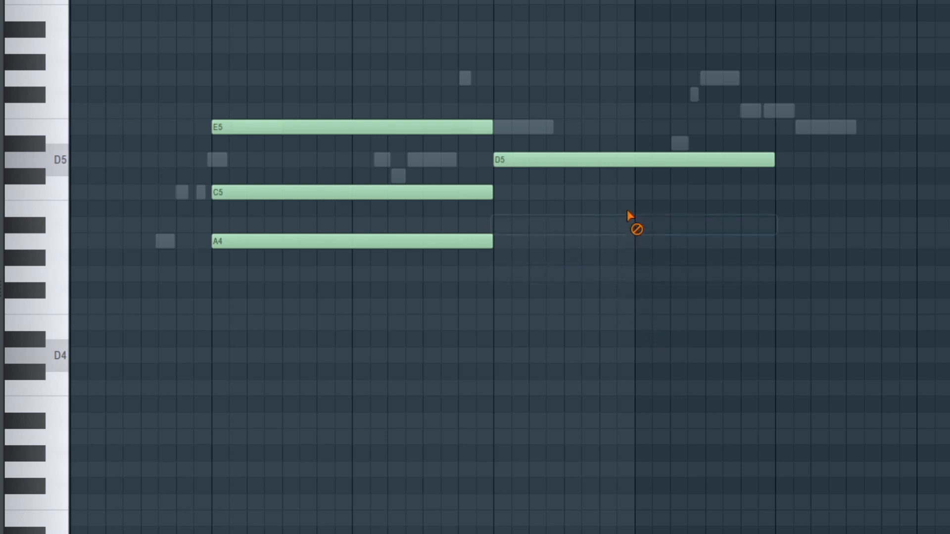
pyautogui.rightClick(630, 163)
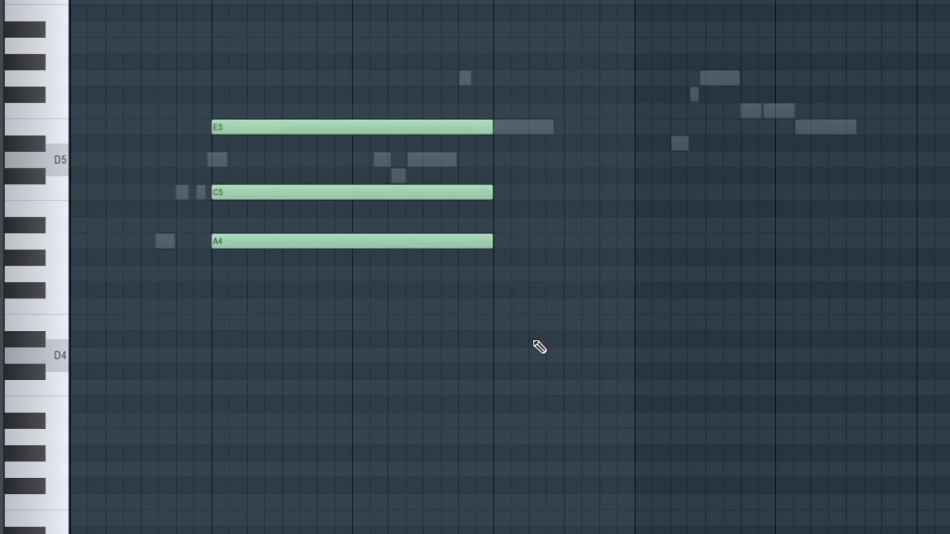
# Step: Draw a two-bar chord of F4, A4 and C5 starting at bar 4 and play it back
pyautogui.click(499, 308)
pyautogui.click(498, 241)
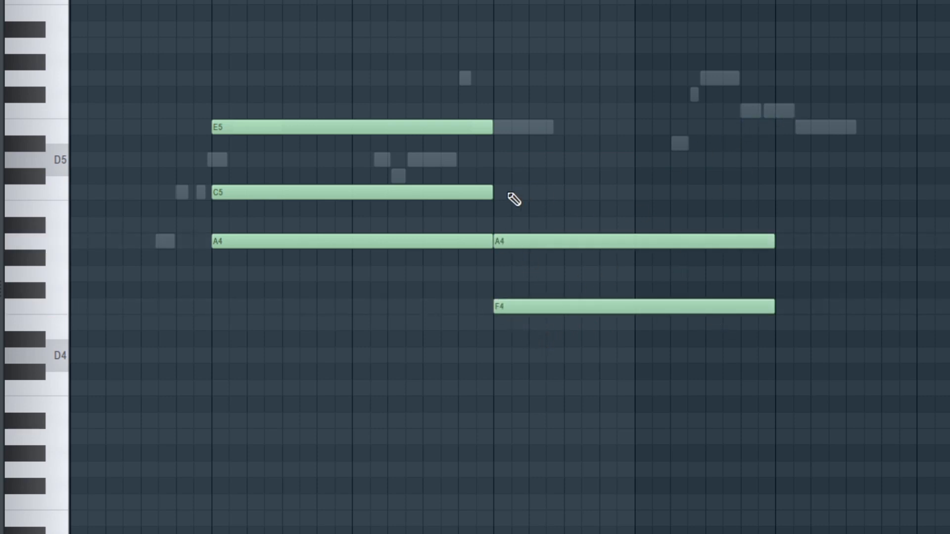
pyautogui.click(510, 193)
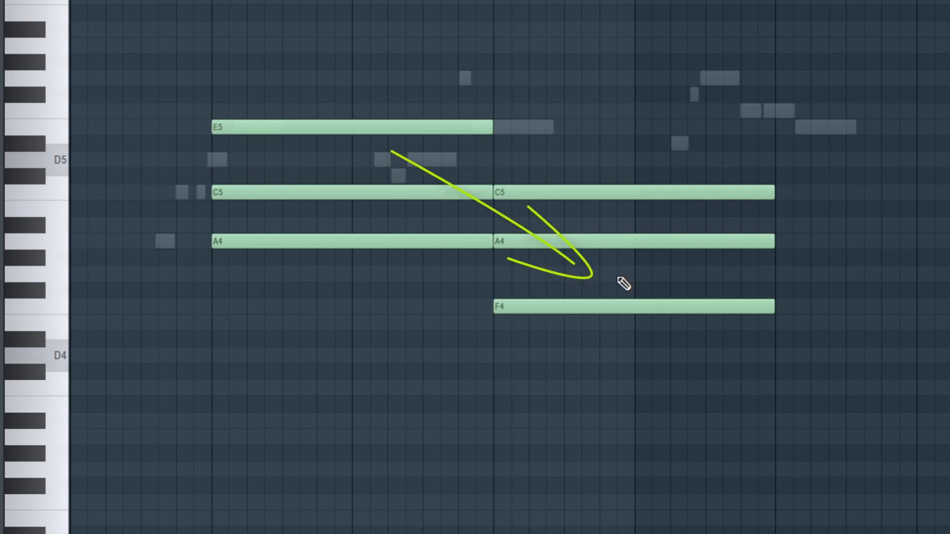
pyautogui.press('space')
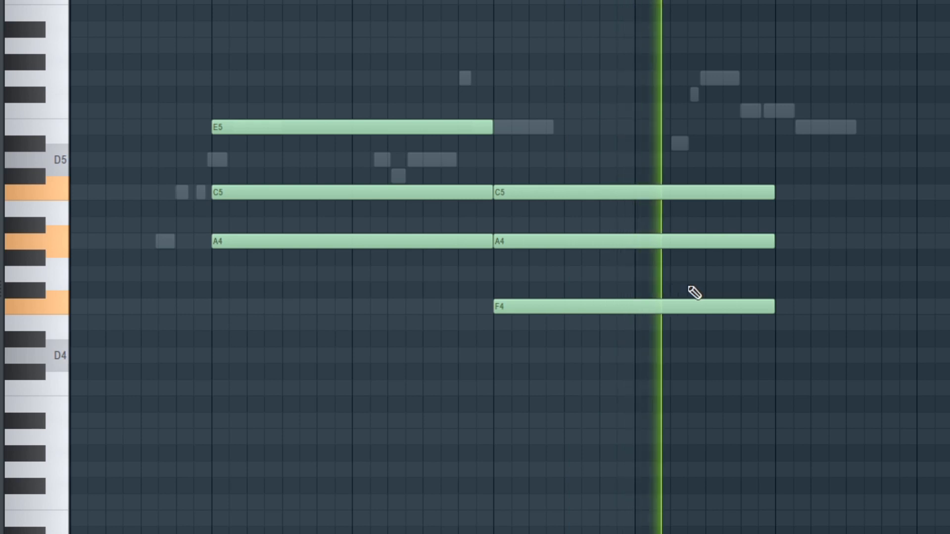
pyautogui.press('space')
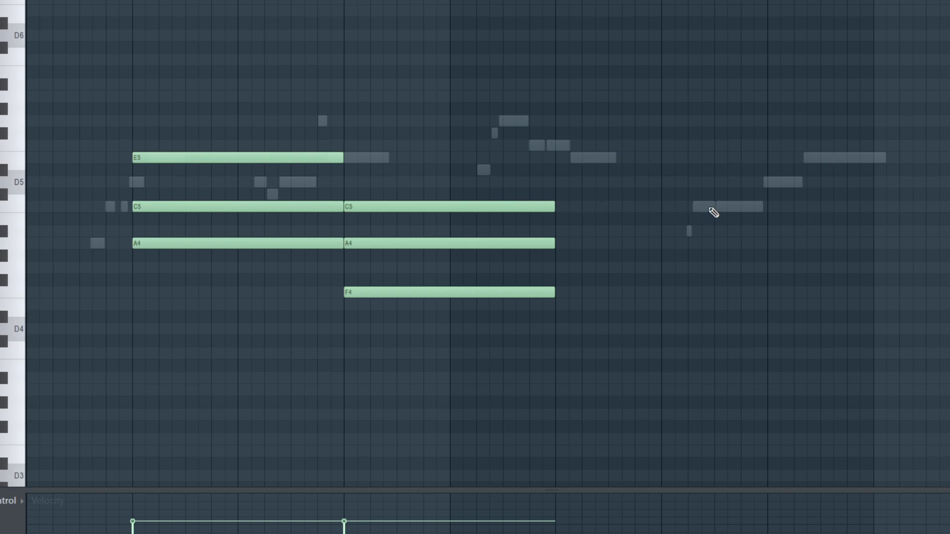
# Step: Draw a two-bar chord of C4, E4 and G4 starting at bar 6 and play the progression back
pyautogui.click(557, 353)
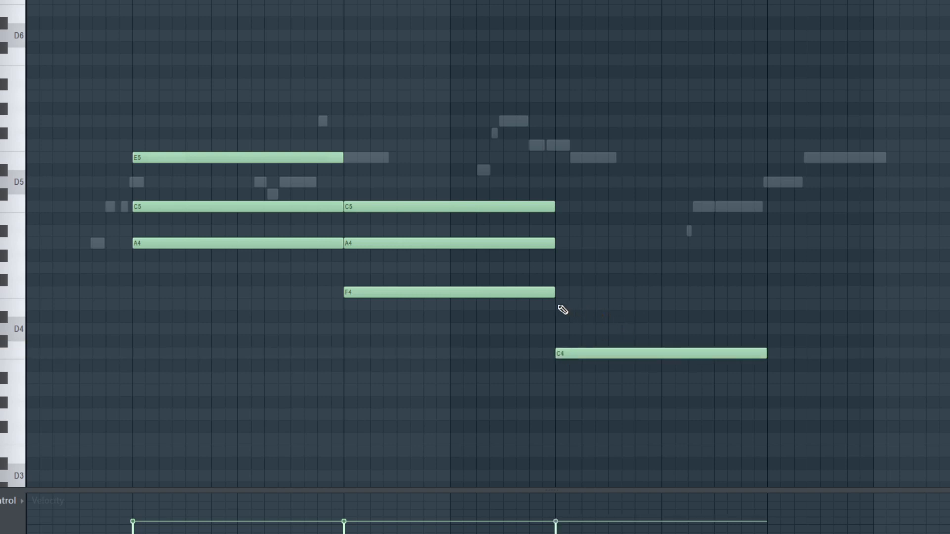
pyautogui.click(562, 305)
pyautogui.click(560, 268)
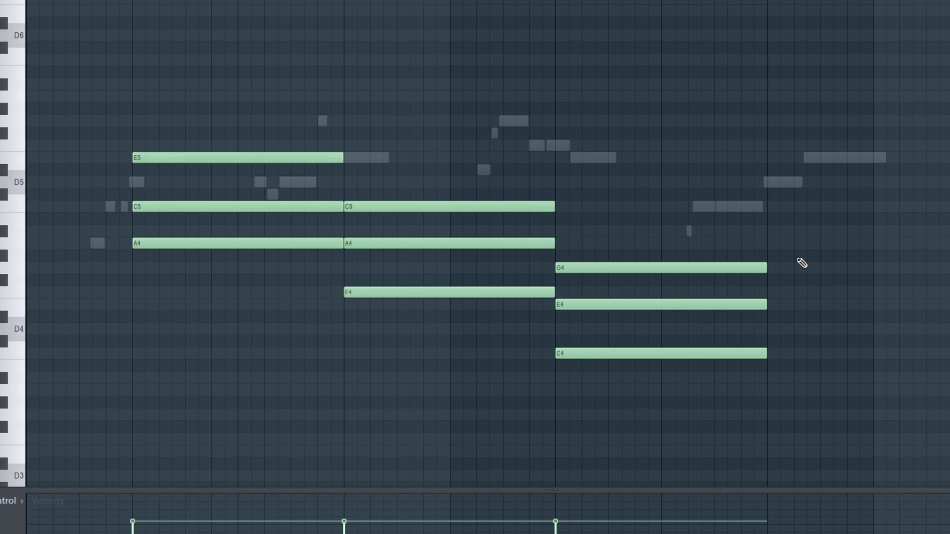
pyautogui.press('space')
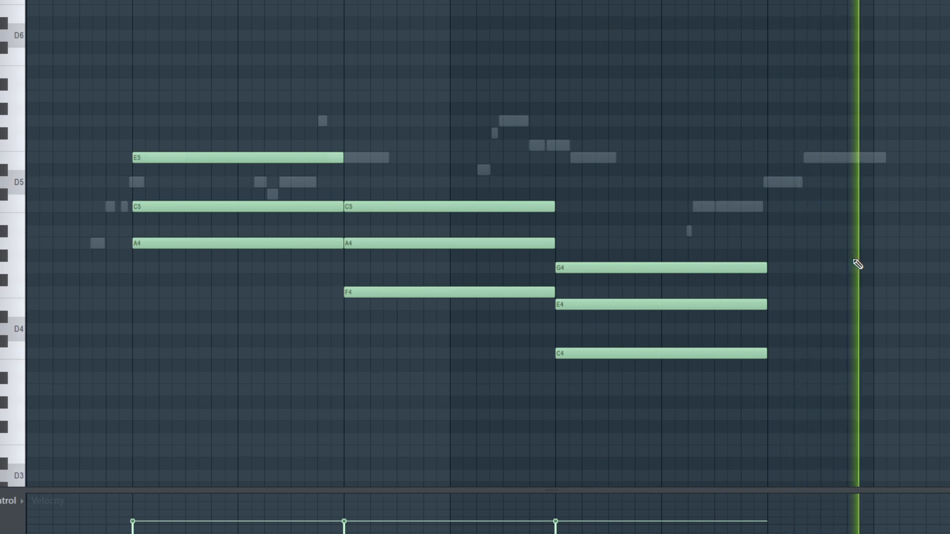
pyautogui.press('space')
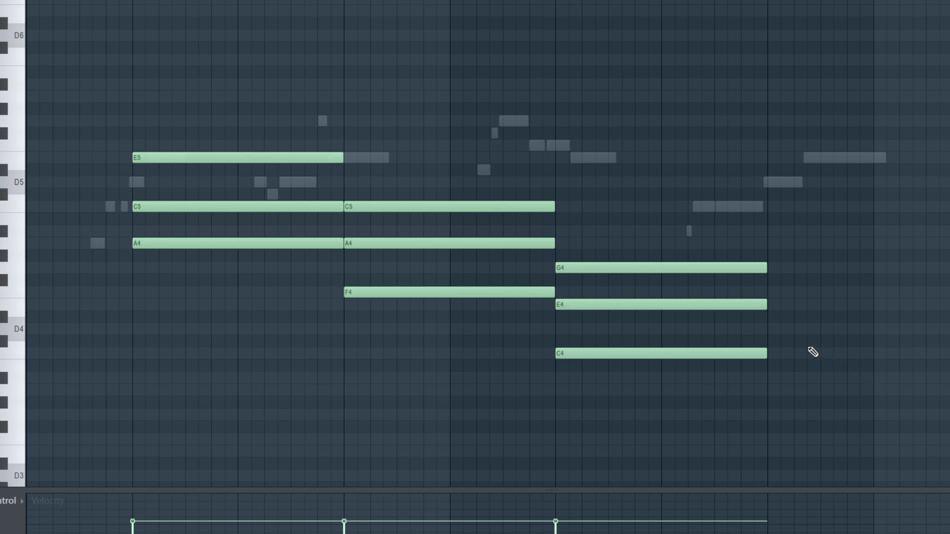
# Step: Draw a two-bar chord of D4, F4 and A4 starting at bar 8 and play the progression back
pyautogui.click(772, 329)
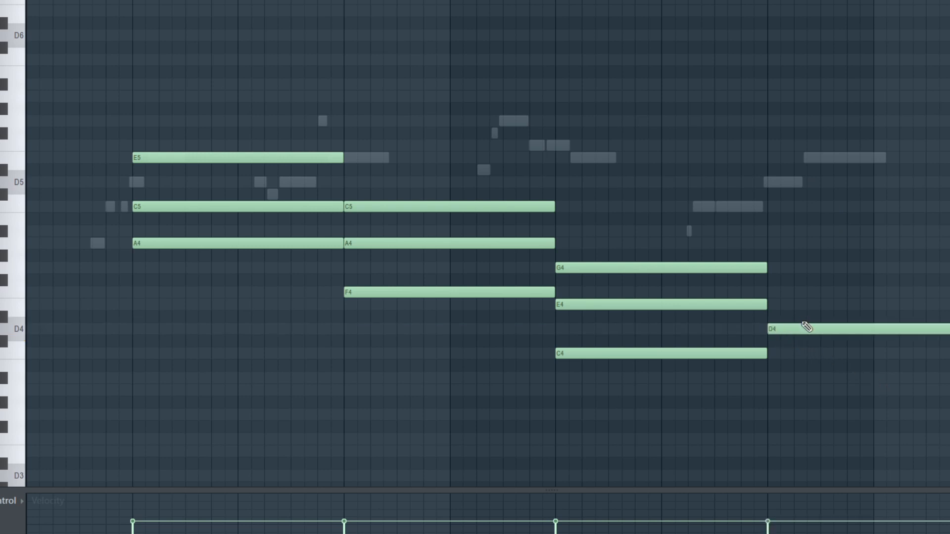
pyautogui.click(777, 294)
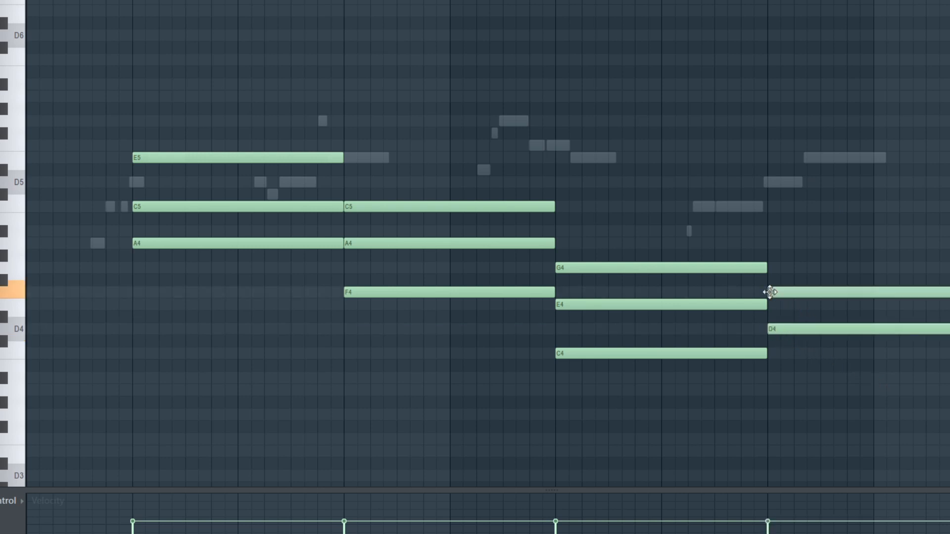
pyautogui.click(772, 243)
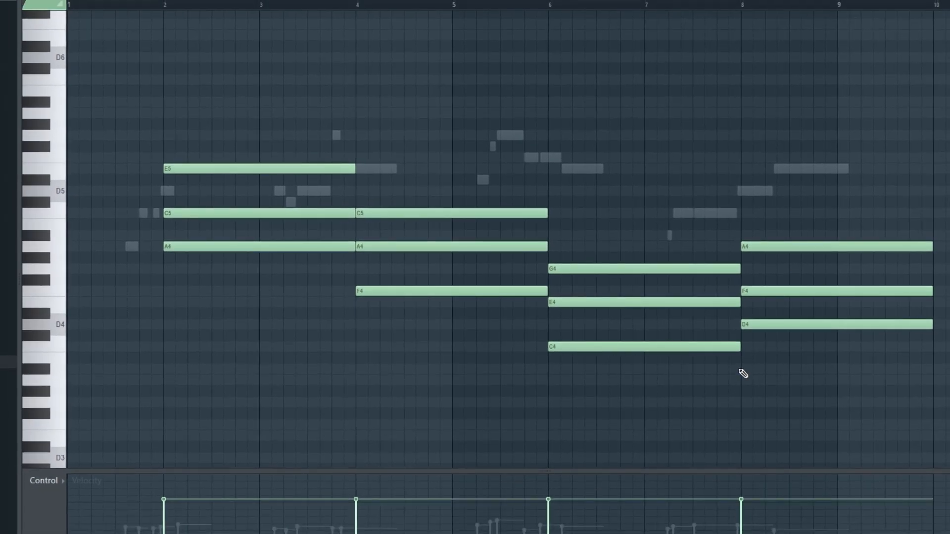
pyautogui.press('space')
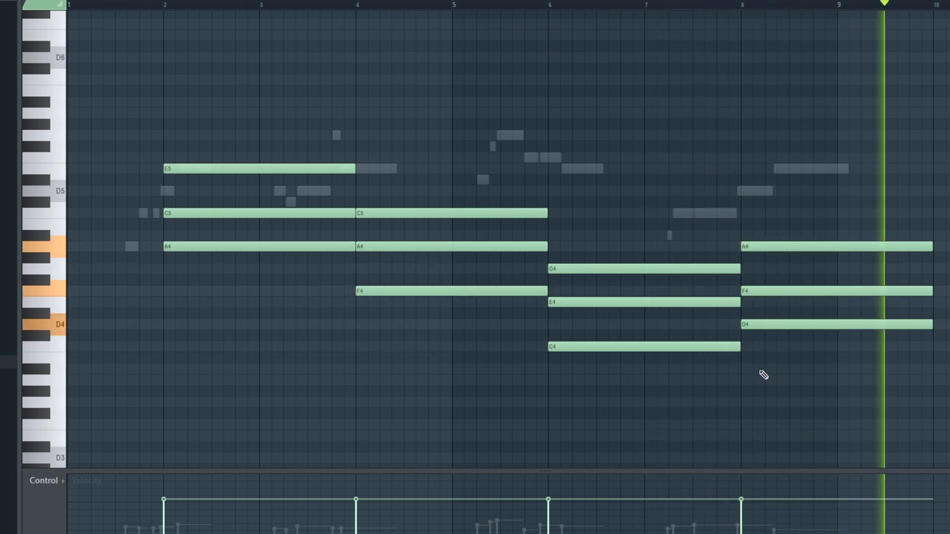
pyautogui.press('space')
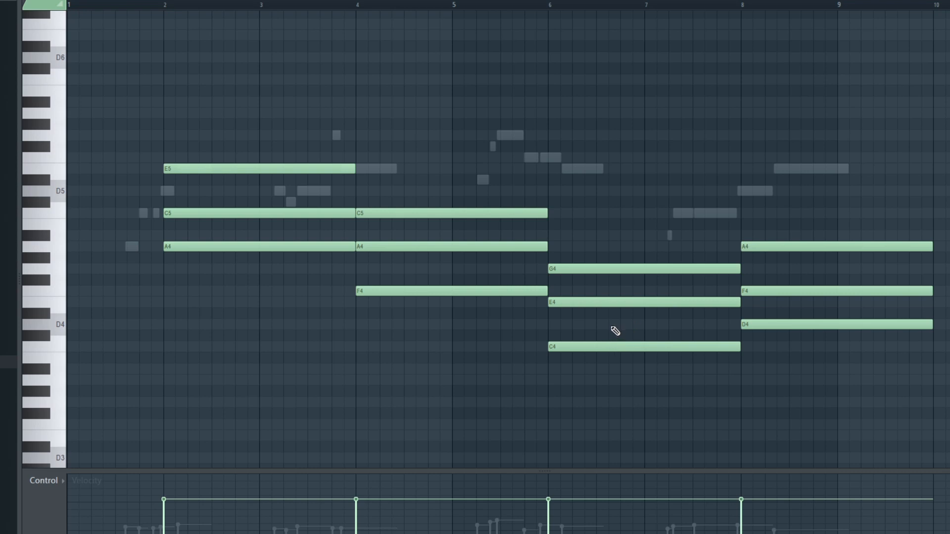
# Step: Raise the C4 note of the bar 6 chord one octave to C5 and play the progression back
pyautogui.moveTo(616, 330); pyautogui.dragTo(659, 363)
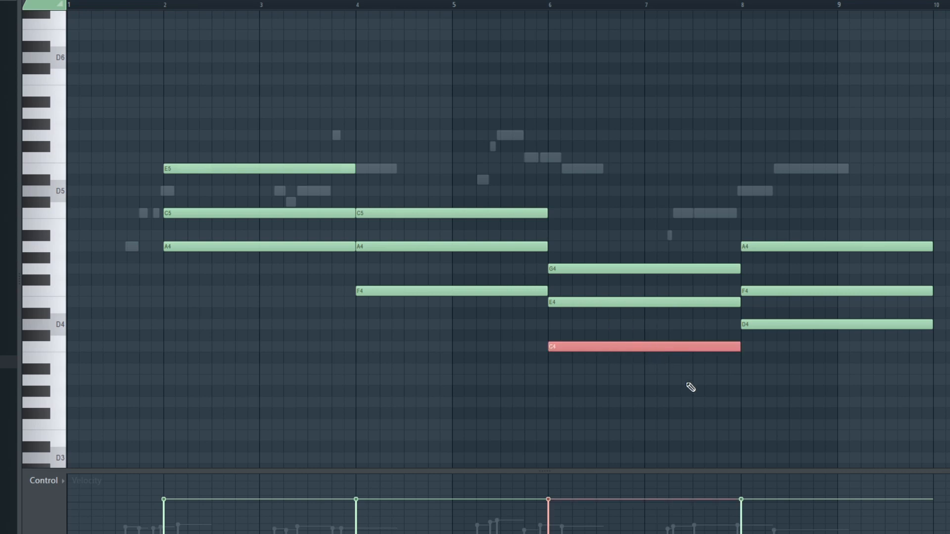
pyautogui.hotkey('ctrl', 'Up')
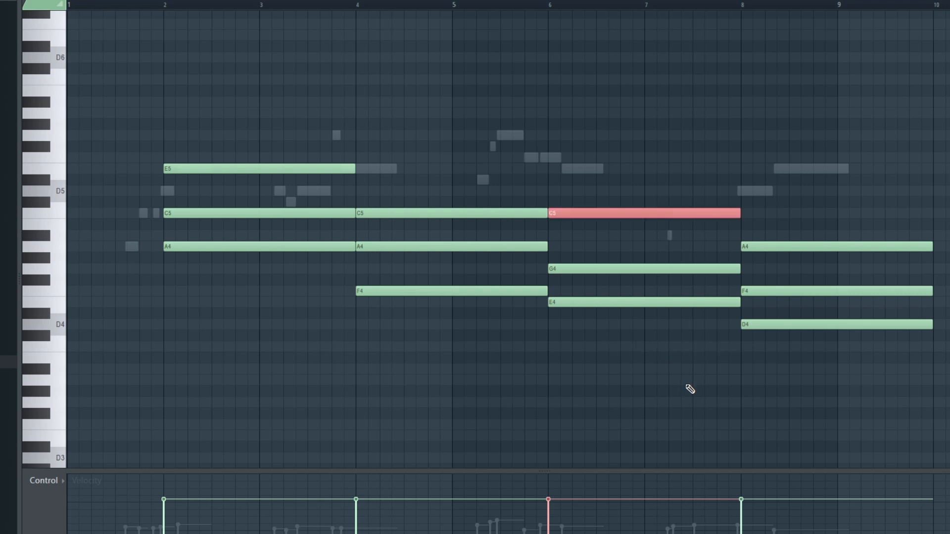
pyautogui.press('space')
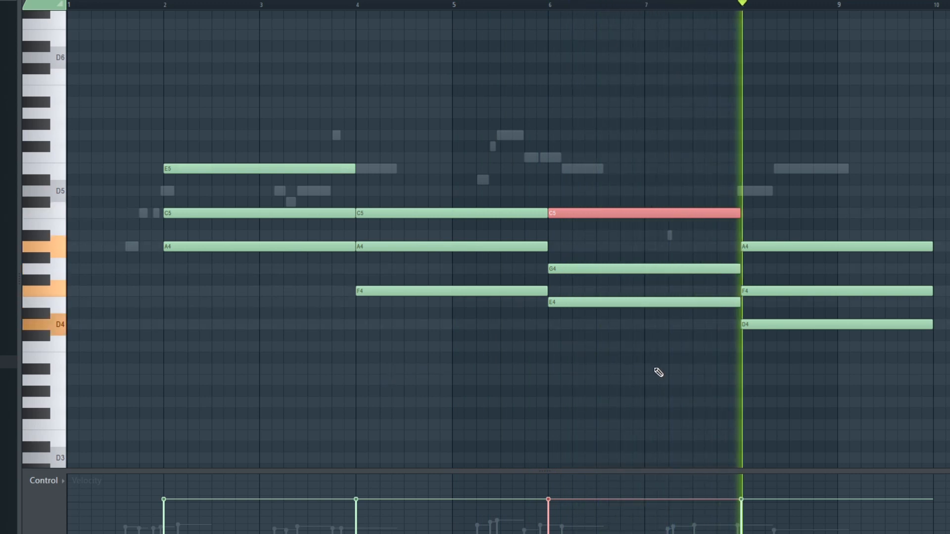
pyautogui.press('space')
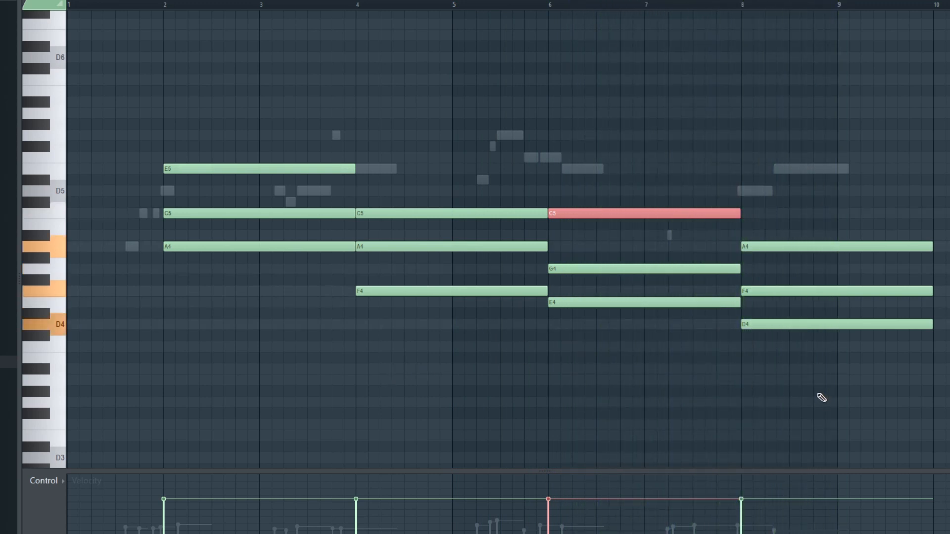
# Step: Raise the D4 note of the bar 8 chord one octave to D5 and play the progression back
pyautogui.moveTo(784, 374); pyautogui.dragTo(847, 322)
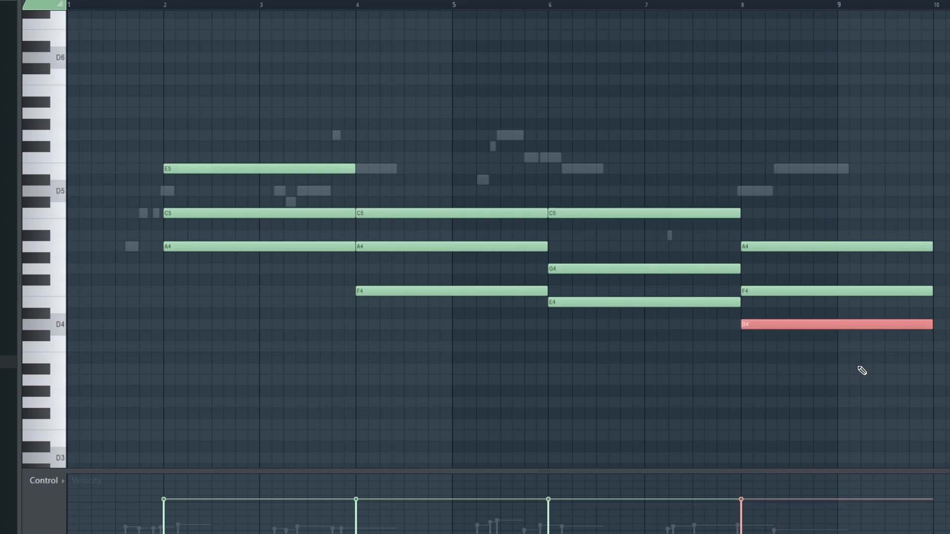
pyautogui.hotkey('ctrl', 'Up')
pyautogui.press('space')
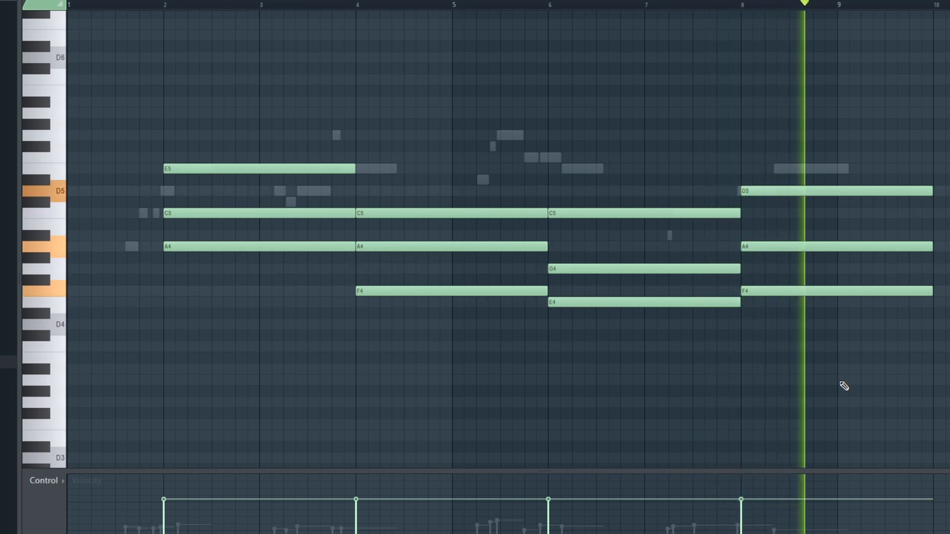
pyautogui.press('space')
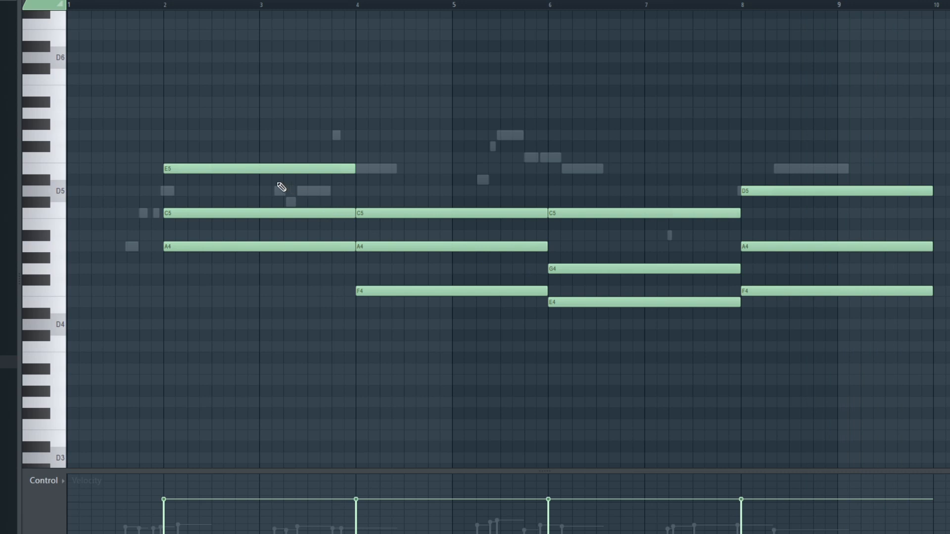
# Step: Raise the C5 and D5 notes of all four chords one octave to C6 and D6 and play the progression back
pyautogui.moveTo(275, 187); pyautogui.dragTo(807, 227)
pyautogui.hotkey('ctrl', 'Up')
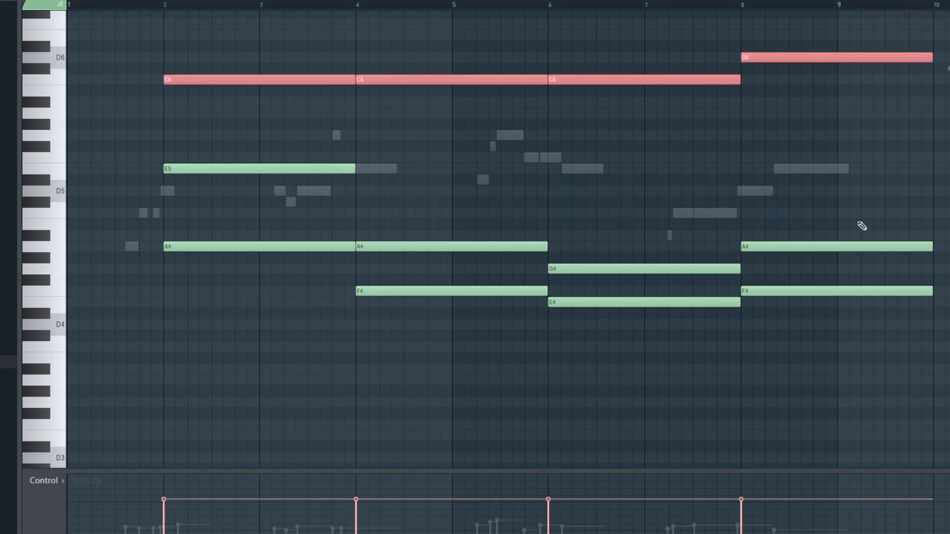
pyautogui.click(863, 226)
pyautogui.press('space')
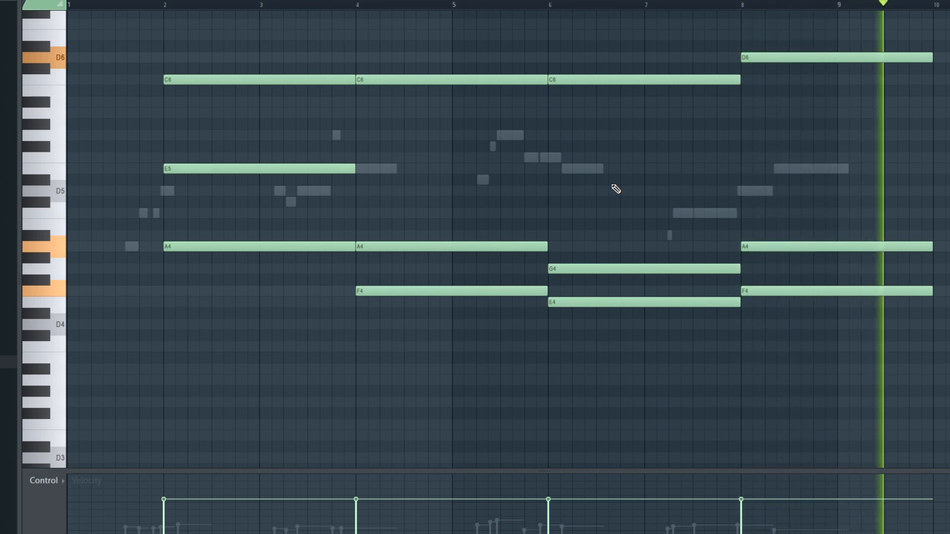
pyautogui.press('space')
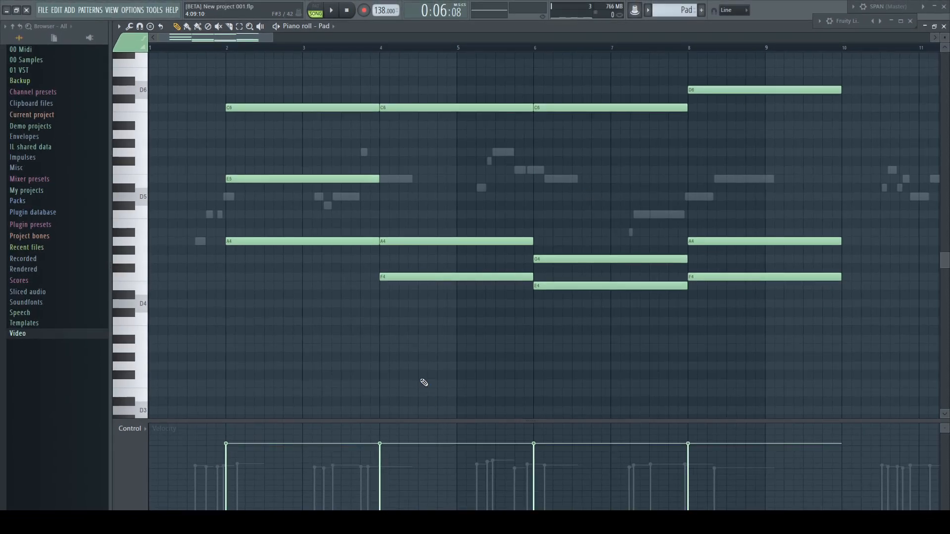
# Step: Draw two-bar bass notes A3, F3, C3 and D3 under the chords at bars 2, 4, 6 and 8 and play the progression back
pyautogui.scroll(-3, 424, 383)
pyautogui.click(227, 295)
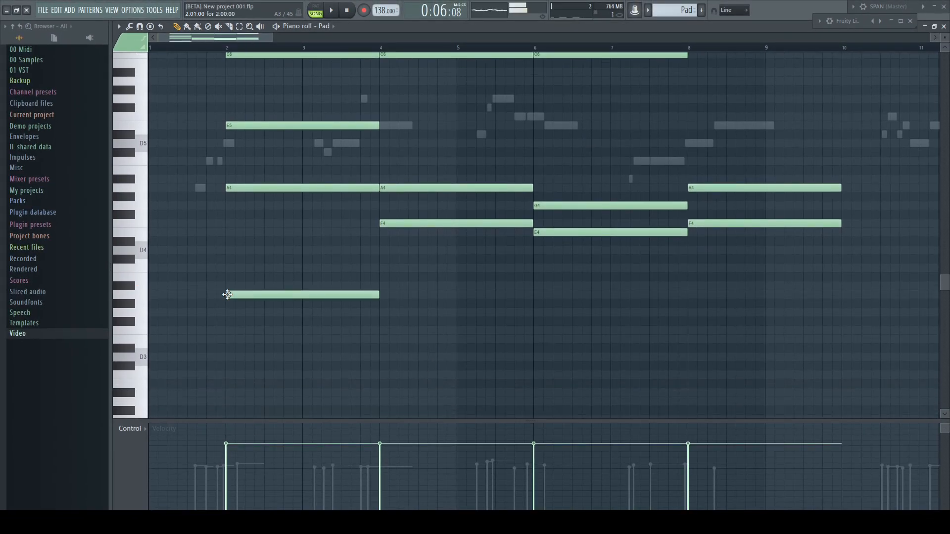
pyautogui.click(381, 330)
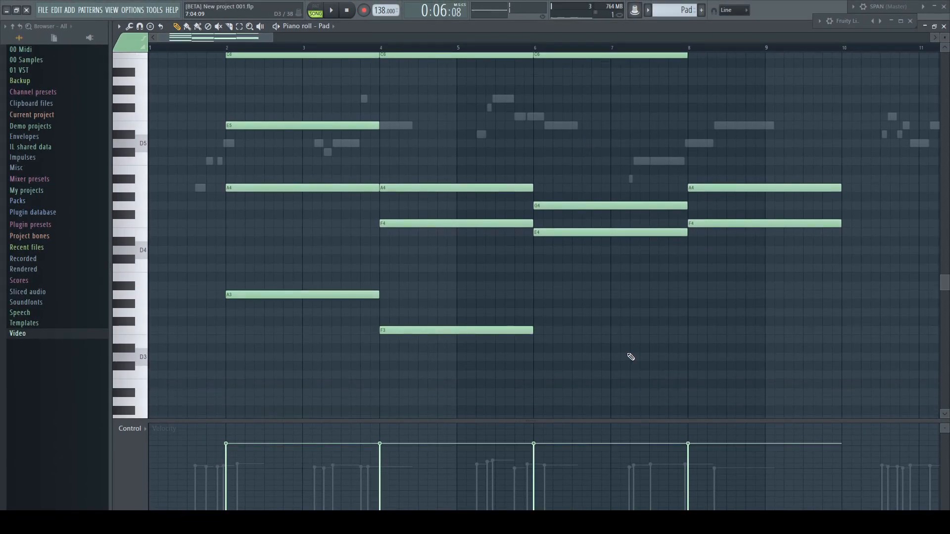
pyautogui.click(536, 375)
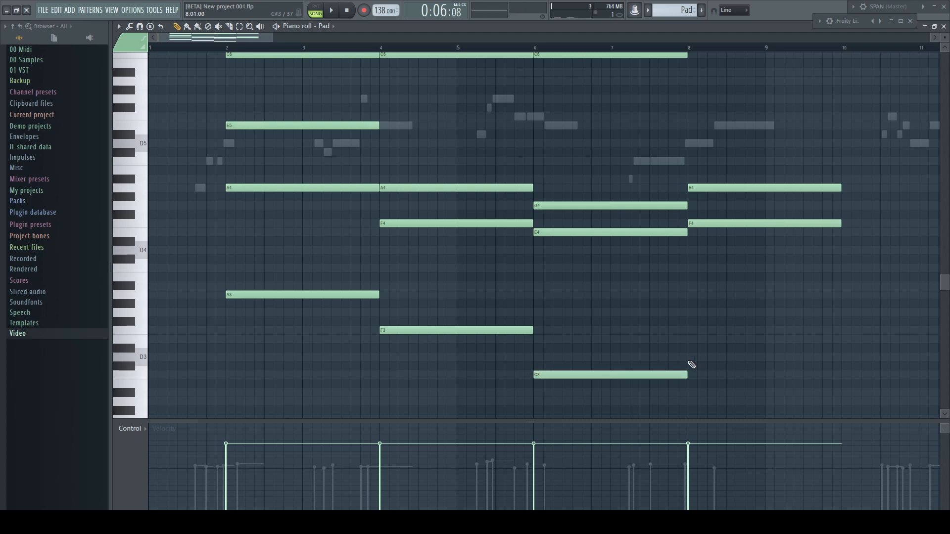
pyautogui.click(694, 361)
pyautogui.scroll(-2, 721, 195)
pyautogui.press('space')
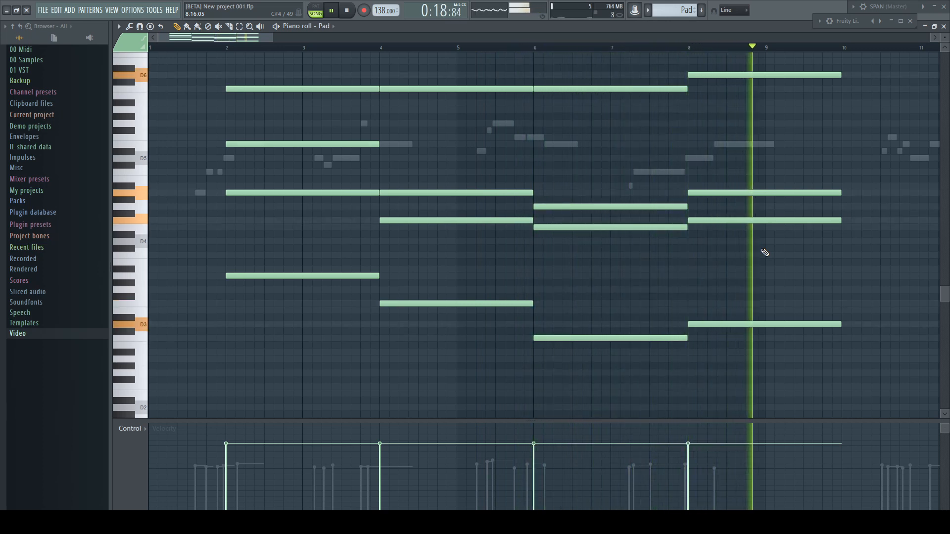
pyautogui.press('space')
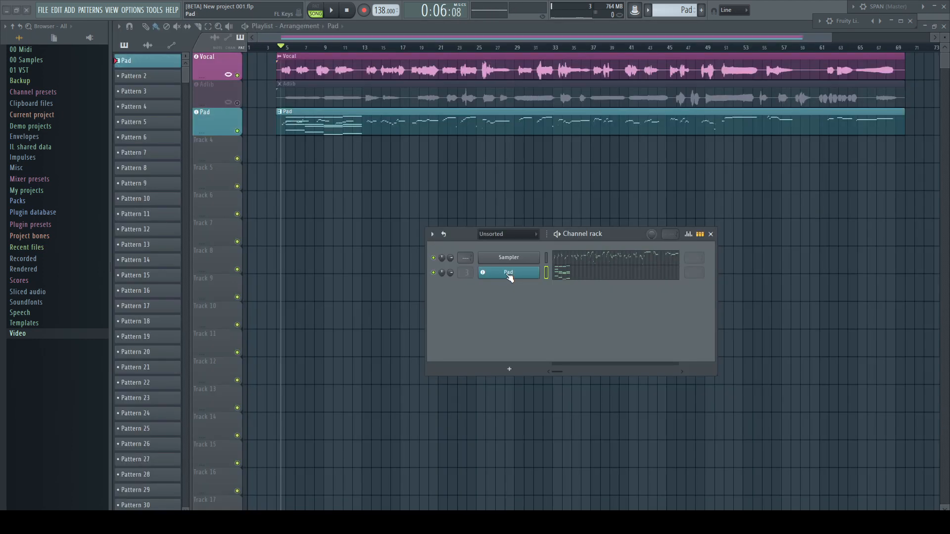
# Step: Replace the Pad channel's instrument with Sytrus and close the channel rack
pyautogui.rightClick(510, 278)
pyautogui.moveTo(613, 348)
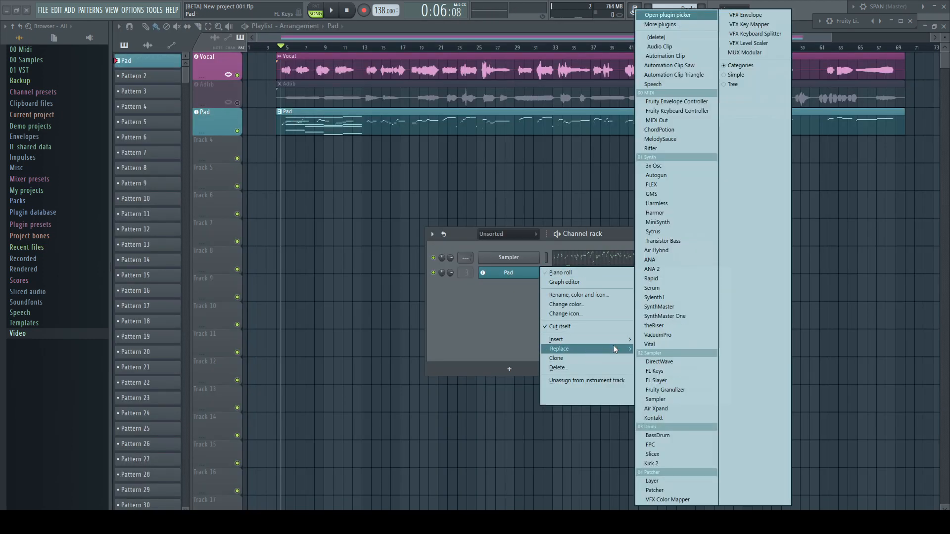
pyautogui.click(658, 231)
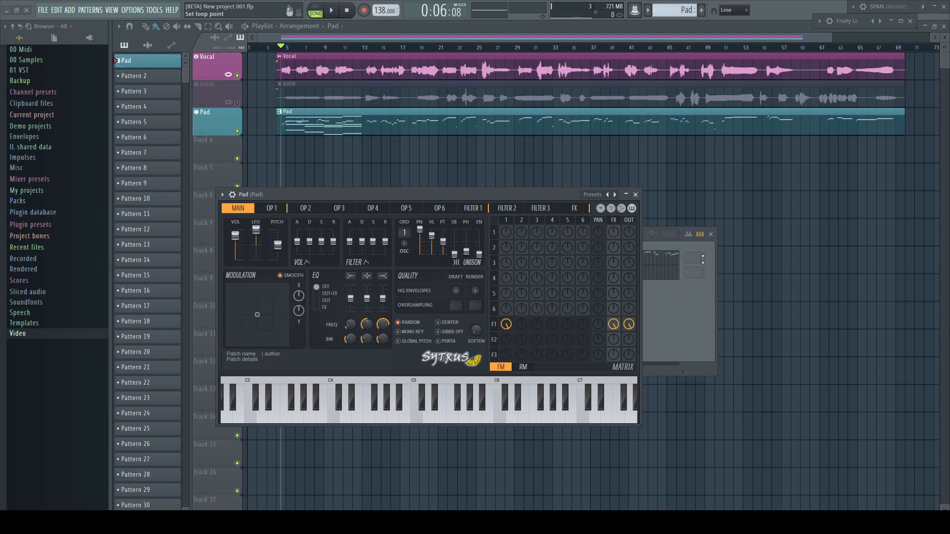
pyautogui.click(710, 234)
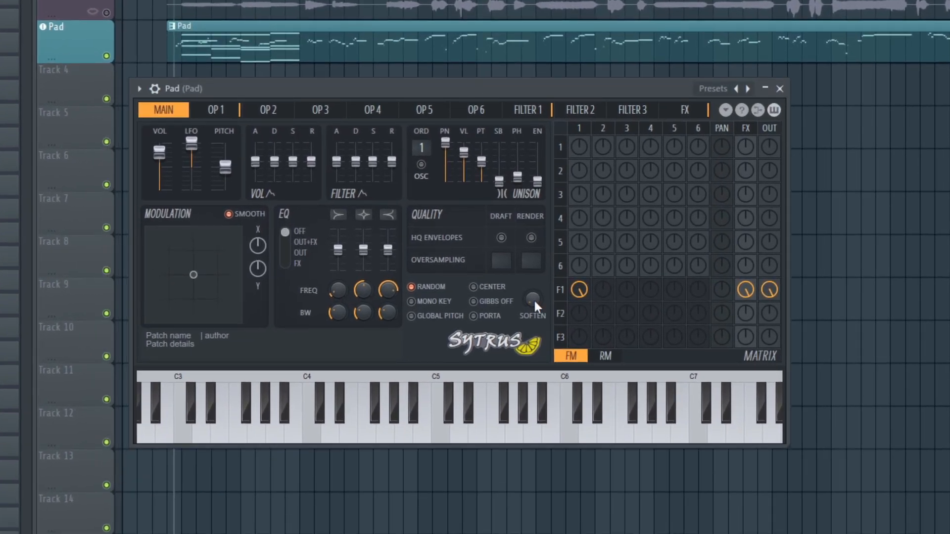
# Step: Load the Default preset in Sytrus, lower its main volume and audition a note
pyautogui.click(711, 88)
pyautogui.click(730, 521)
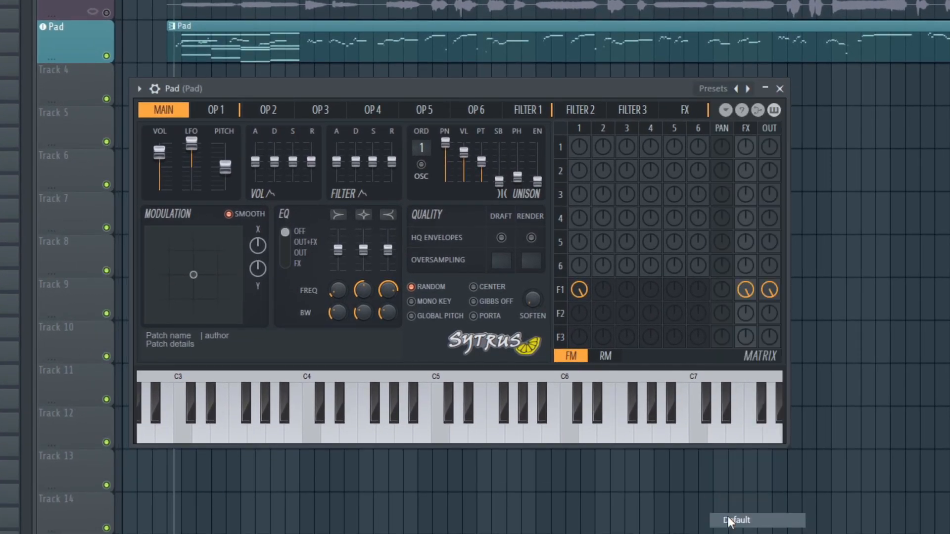
pyautogui.moveTo(159, 152); pyautogui.dragTo(159, 161)
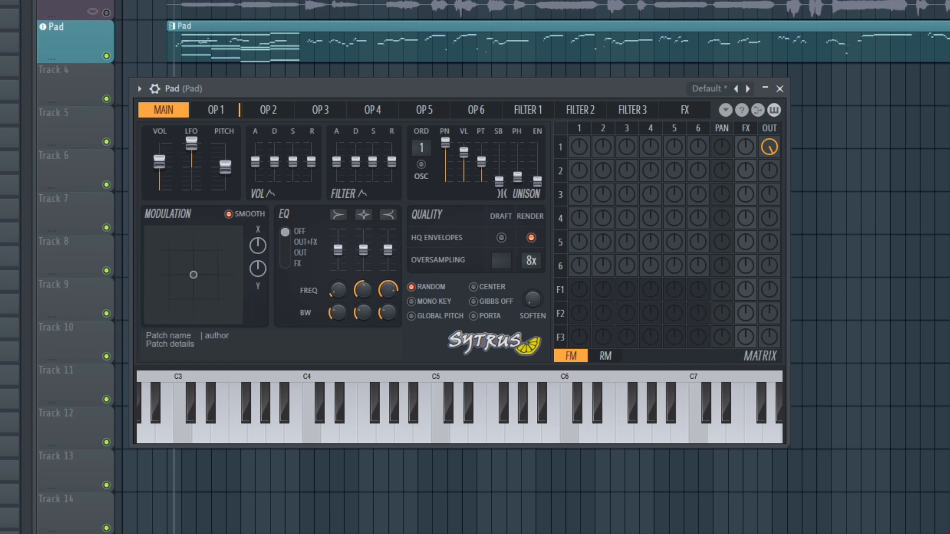
pyautogui.press('n')
pyautogui.press('n')
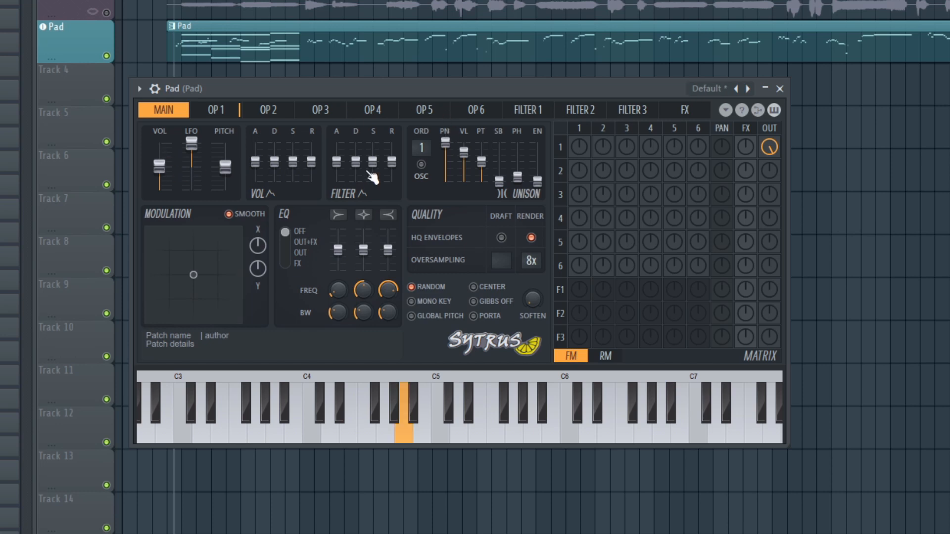
# Step: Change operator 1's waveform from sine to Saw, auditioning a note before and after
pyautogui.click(231, 115)
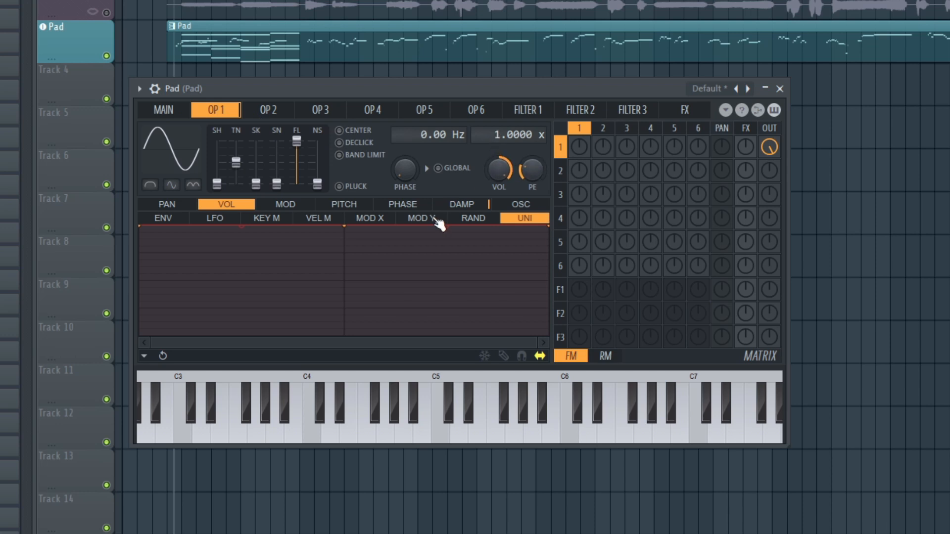
pyautogui.press('n')
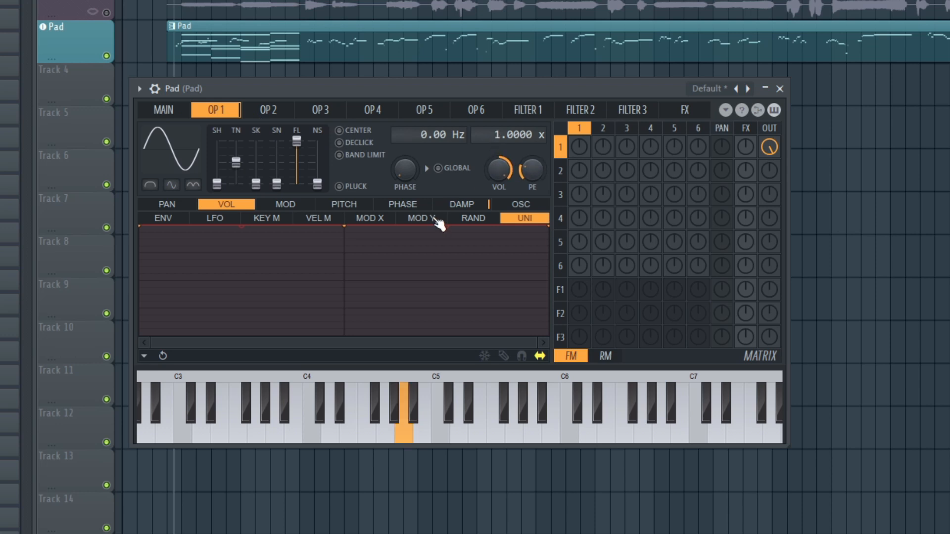
pyautogui.click(176, 141)
pyautogui.click(263, 161)
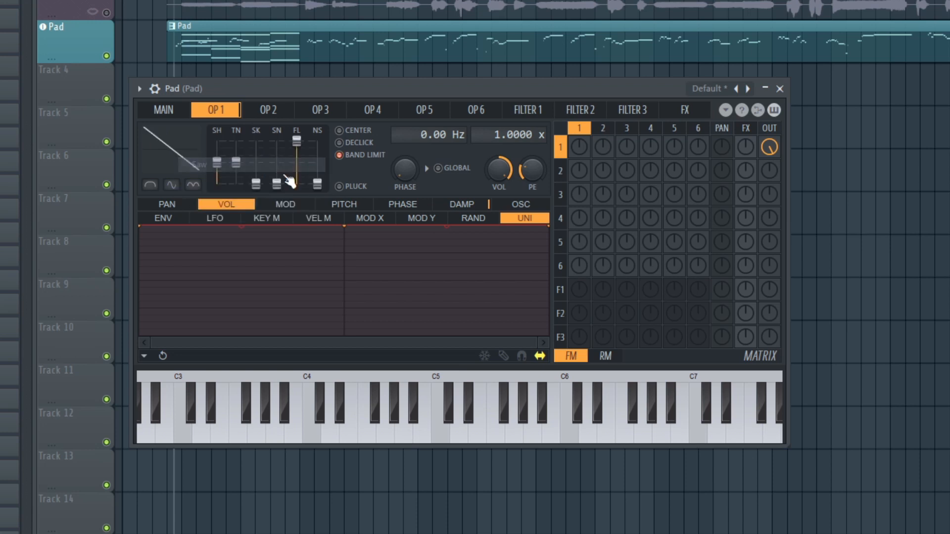
pyautogui.press('n')
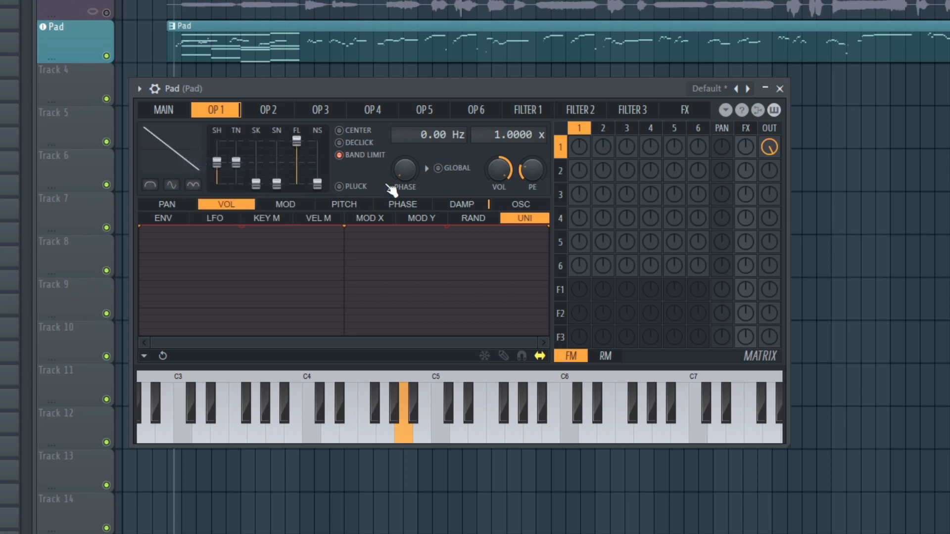
# Step: Set the unison order to 7, audition a note and enable Global phase on operator 1
pyautogui.click(165, 111)
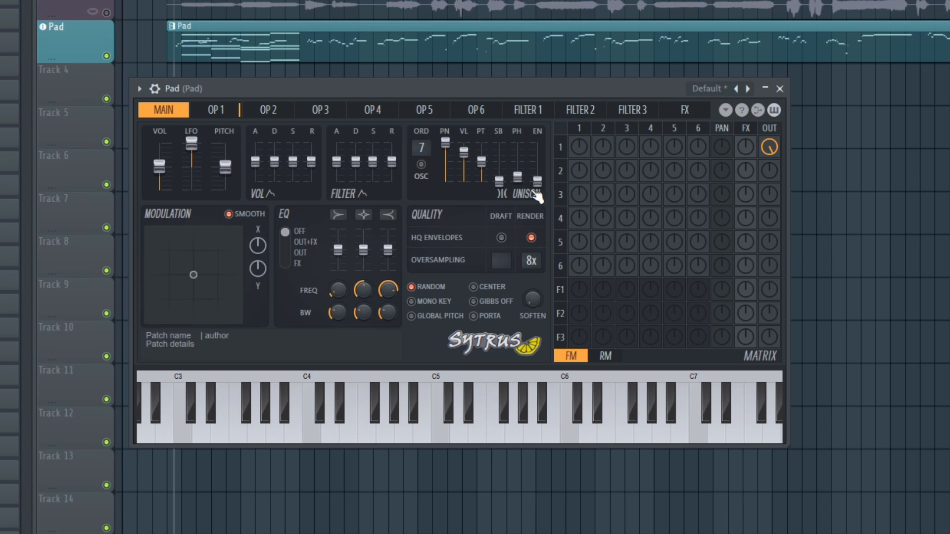
pyautogui.press('n')
pyautogui.click(224, 114)
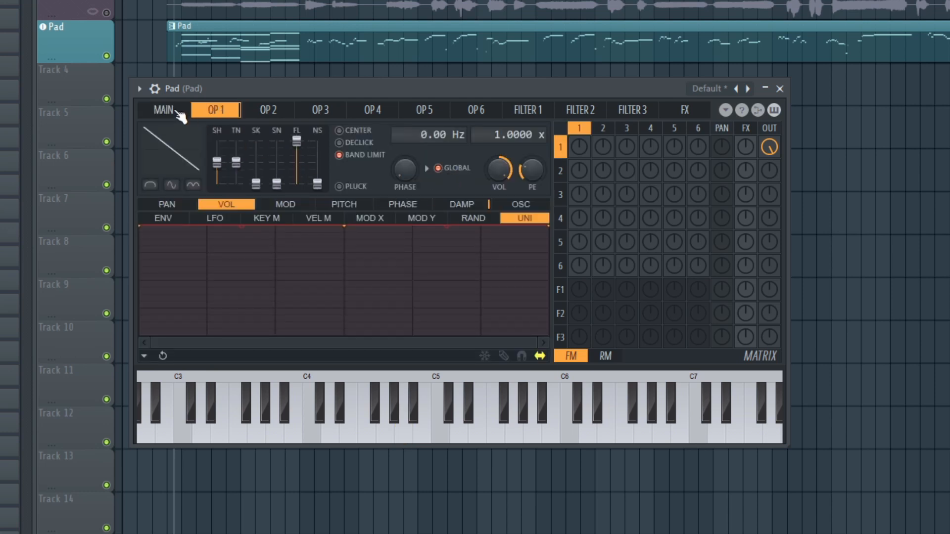
# Step: Raise the unison pitch spread slightly and route operator 1 through Filter 1 to the output, auditioning a note
pyautogui.click(177, 112)
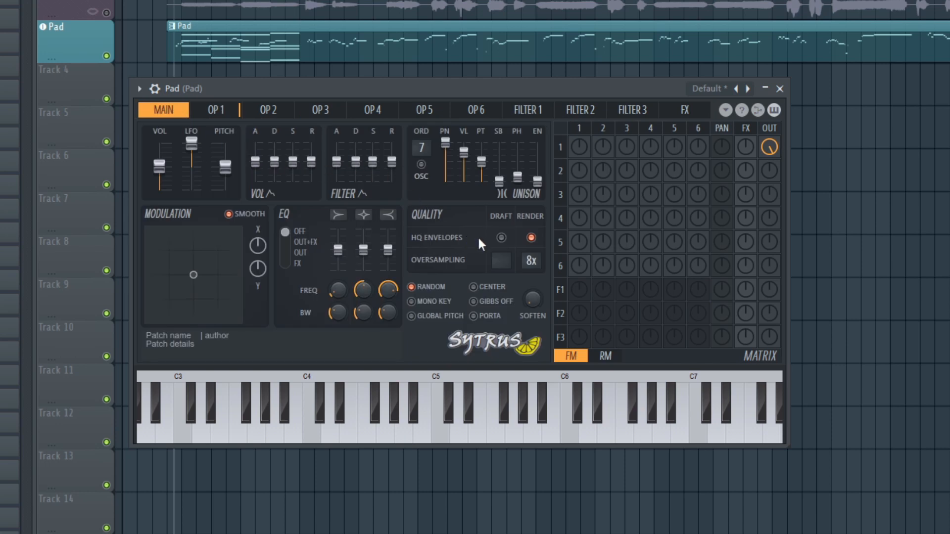
pyautogui.press('n')
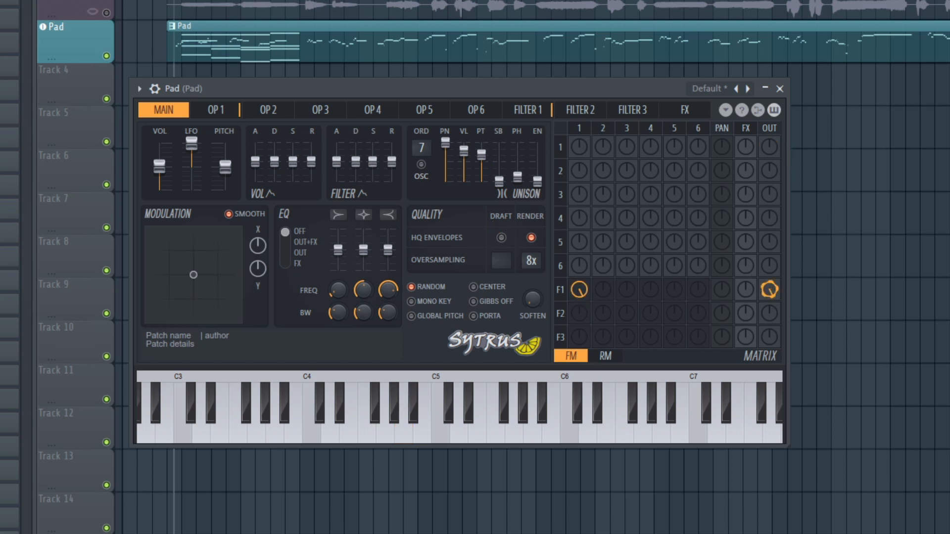
# Step: Shape Filter 1's volume envelope with a slower attack, full sustain and a long release, and fully open the filter cutoff
pyautogui.click(535, 111)
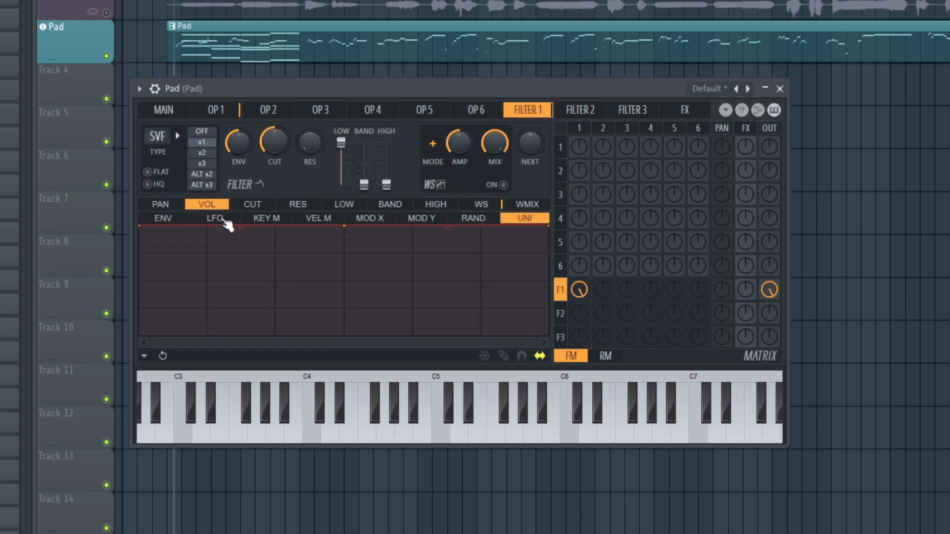
pyautogui.click(163, 218)
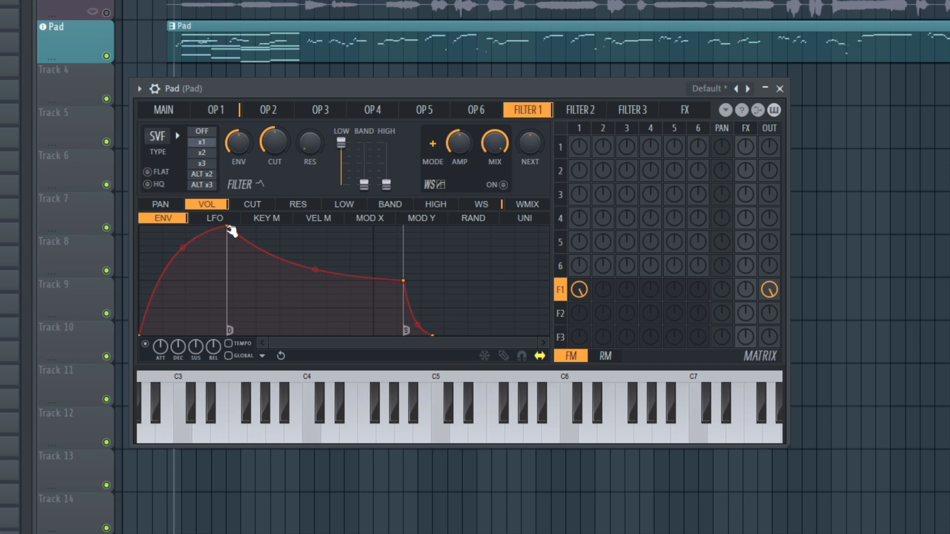
pyautogui.moveTo(230, 229); pyautogui.dragTo(266, 227)
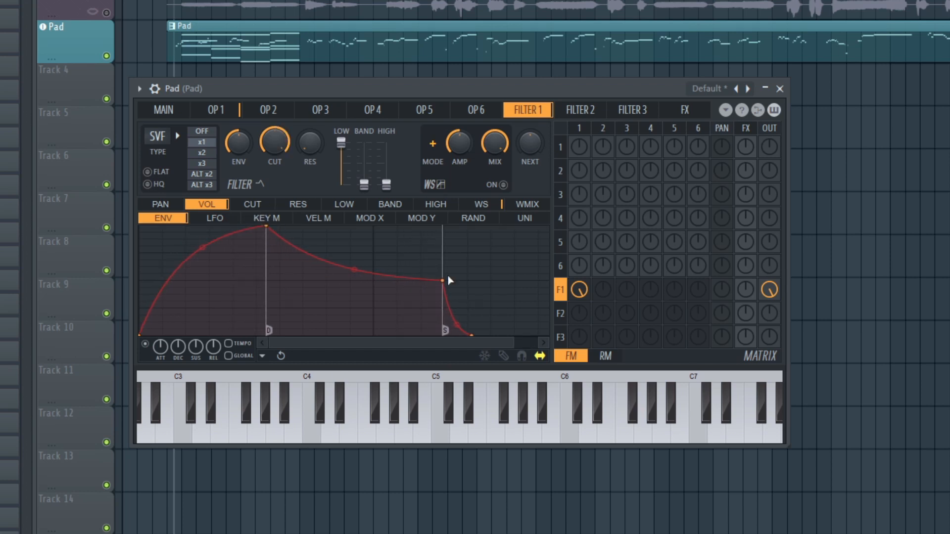
pyautogui.moveTo(444, 280); pyautogui.dragTo(409, 226)
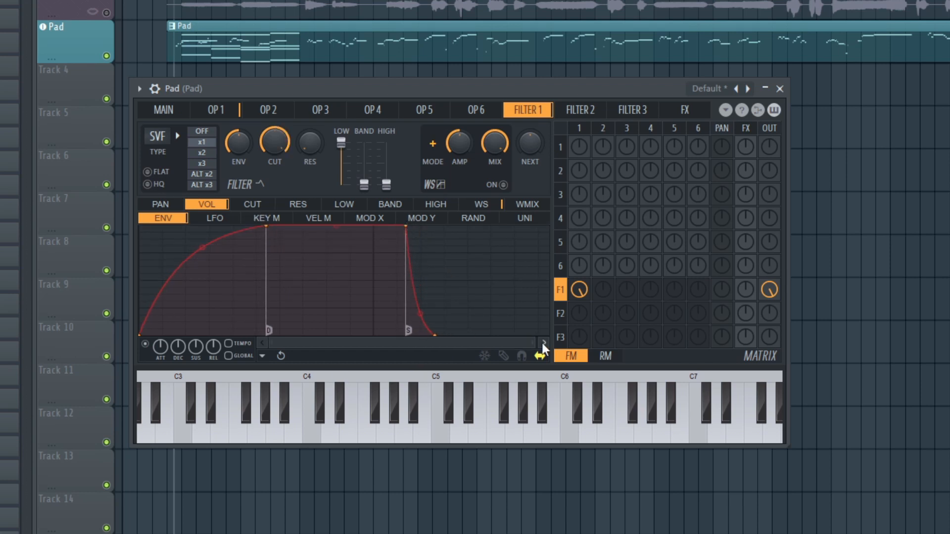
pyautogui.moveTo(534, 343); pyautogui.dragTo(548, 343)
pyautogui.moveTo(296, 336); pyautogui.dragTo(453, 346)
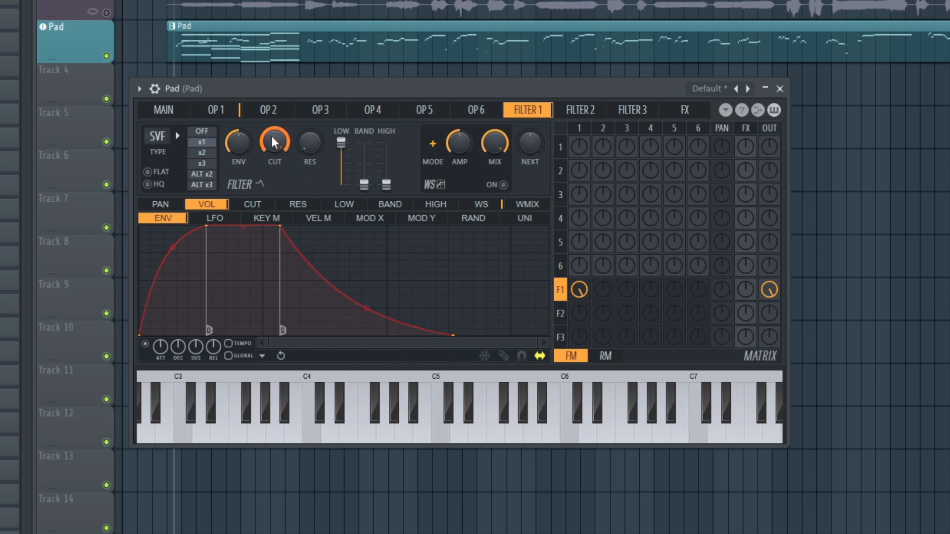
# Step: Set operator 2 to a Saw wave with Global phase and a frequency ratio of about 2.001x
pyautogui.click(271, 111)
pyautogui.rightClick(178, 145)
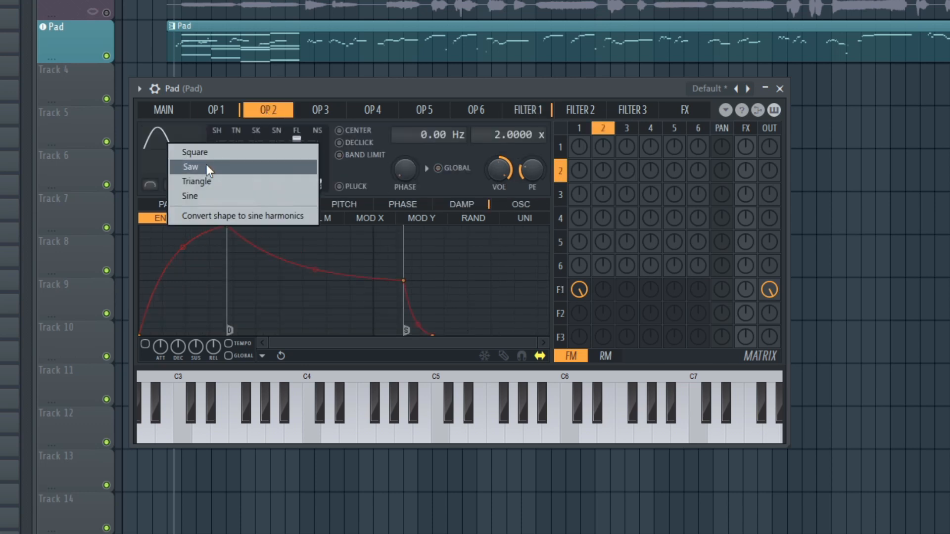
pyautogui.click(207, 165)
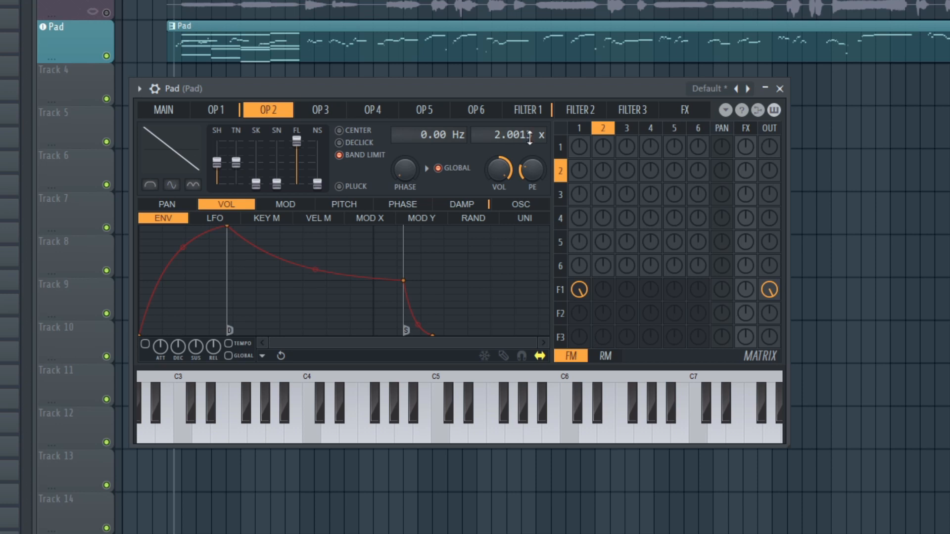
# Step: Set operator 1's frequency ratio to 0.9988x, mix operator 2 into Filter 1 at a reduced level and audition the sound
pyautogui.click(224, 113)
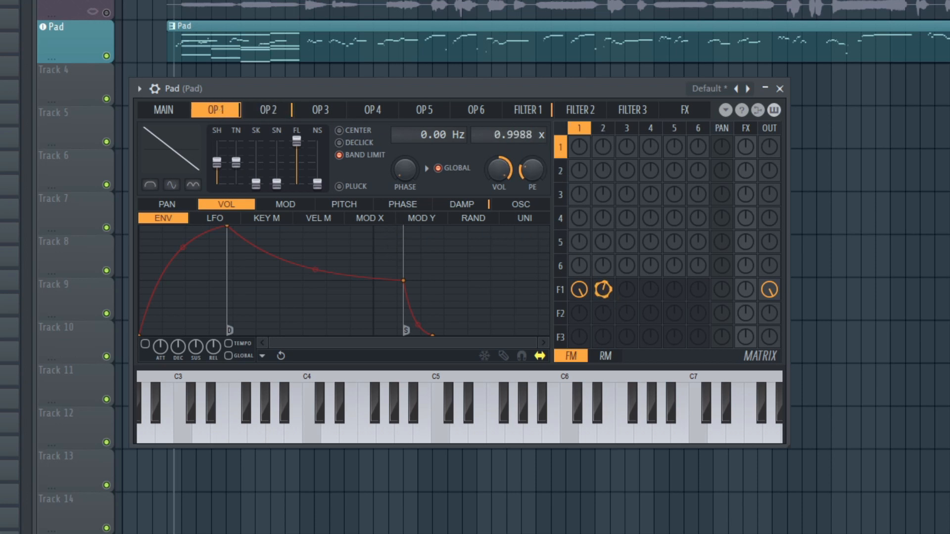
pyautogui.press('n')
pyautogui.press('n')
pyautogui.press('n')
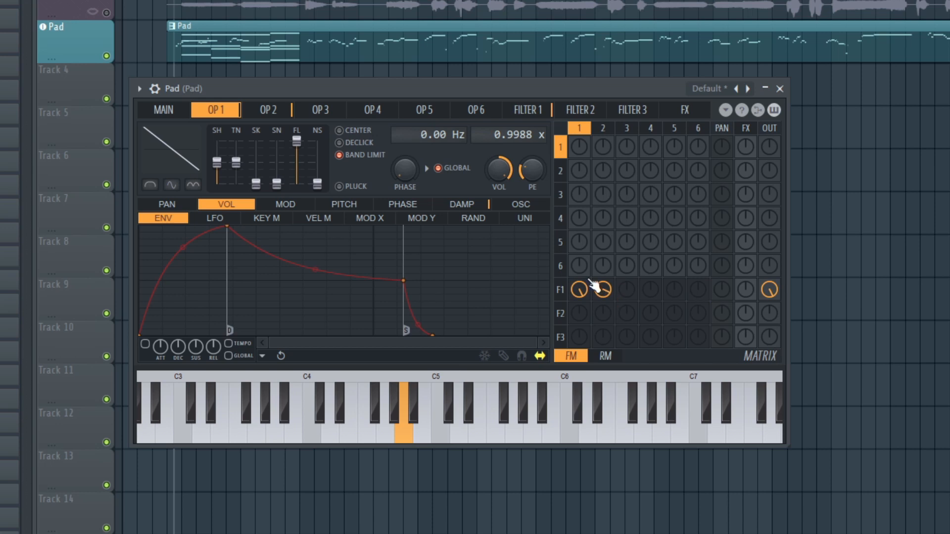
# Step: Set Filter 1's type to LP2, lower its cutoff while auditioning a note, and play the progression back with the vocal
pyautogui.click(535, 113)
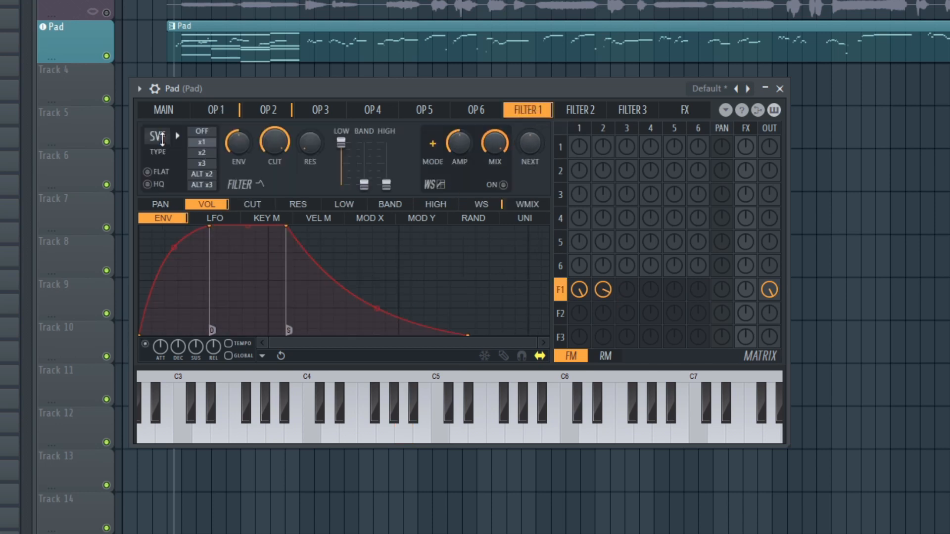
pyautogui.click(162, 141)
pyautogui.click(201, 199)
pyautogui.press('n')
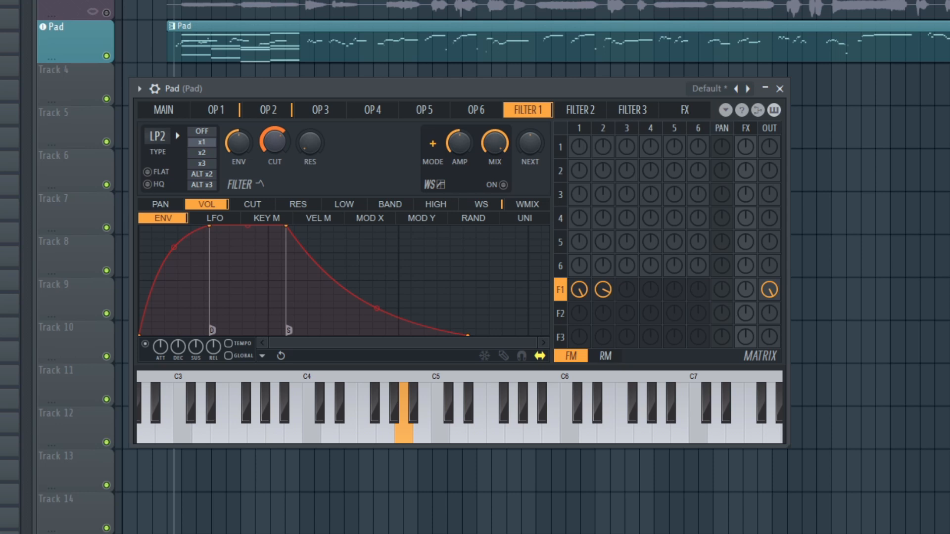
pyautogui.press('space')
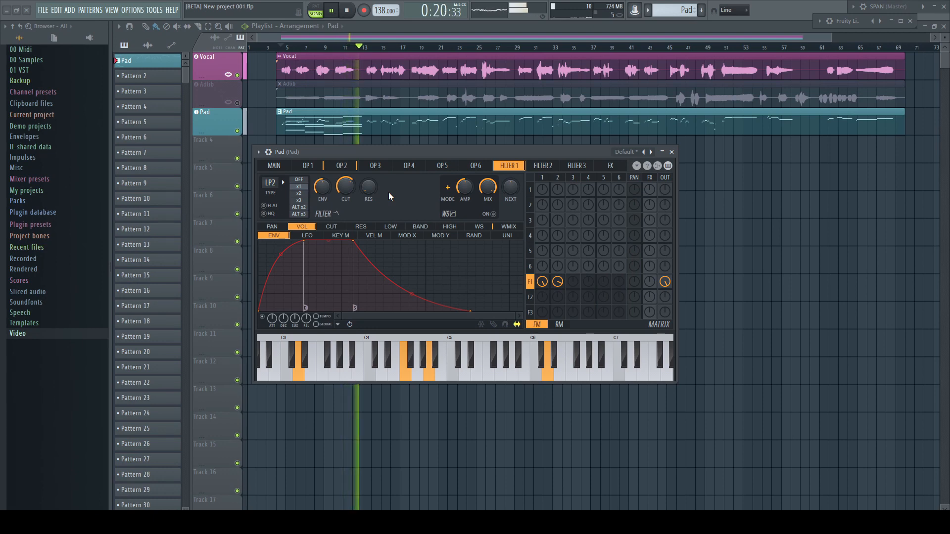
pyautogui.press('space')
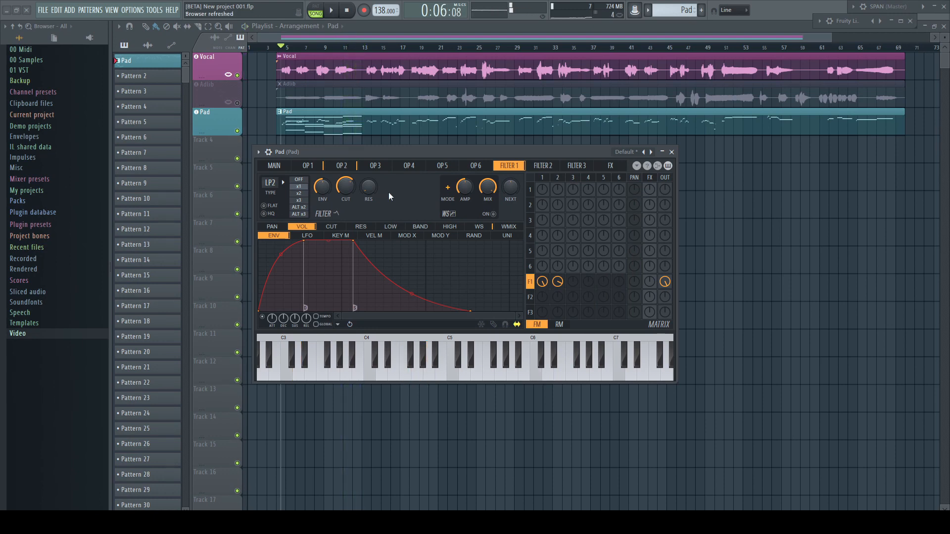
# Step: Load Fruity Parametric EQ 2 into slot 2 of the Pad mixer track and move its window clear
pyautogui.press('F9')
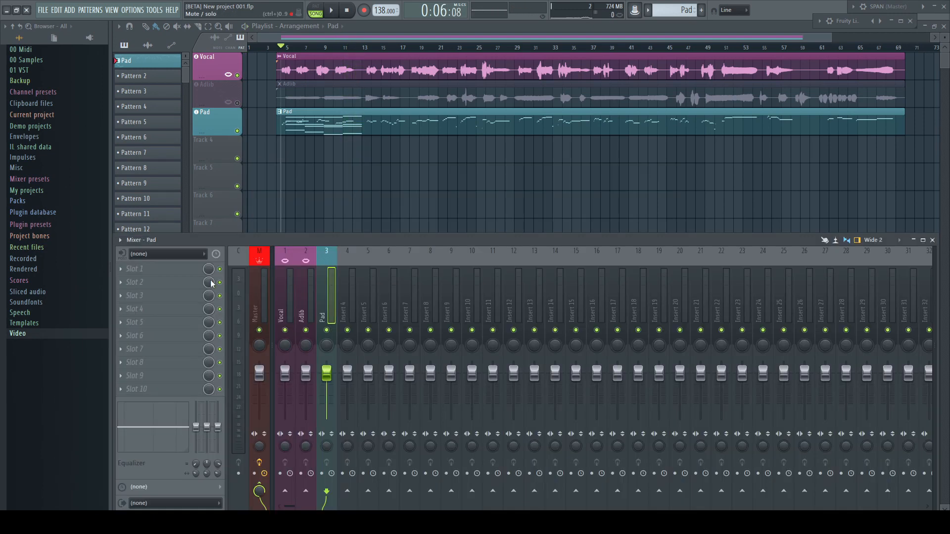
pyautogui.click(122, 284)
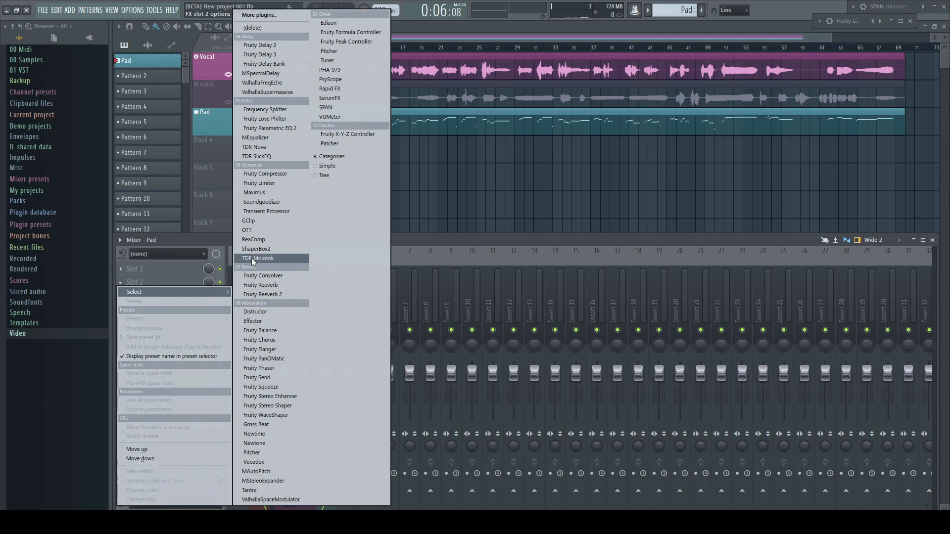
pyautogui.click(274, 131)
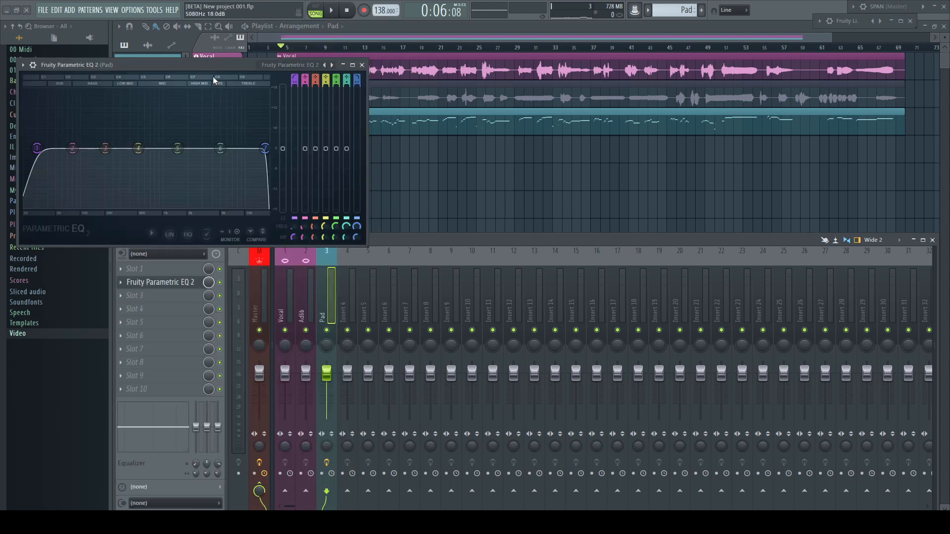
pyautogui.moveTo(208, 66); pyautogui.dragTo(409, 185)
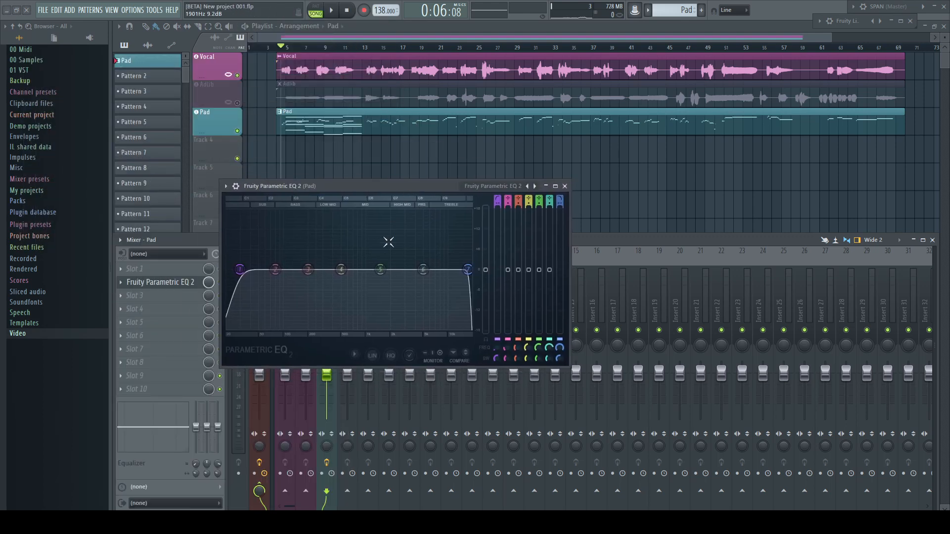
# Step: With the song playing, raise the EQ's low-cut frequency and dip band 4 slightly at about 467 Hz
pyautogui.press('space')
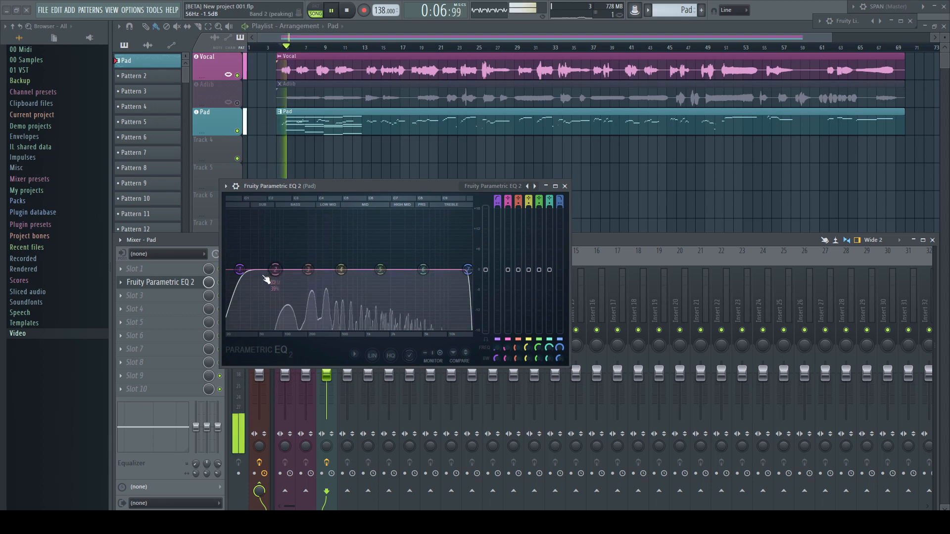
pyautogui.moveTo(242, 272); pyautogui.dragTo(297, 270)
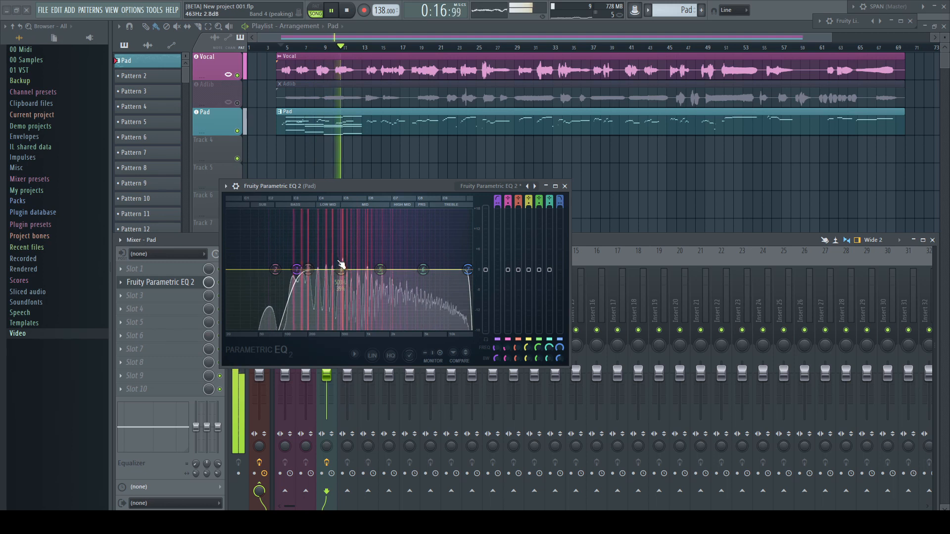
pyautogui.moveTo(344, 271); pyautogui.dragTo(338, 275)
pyautogui.press('space')
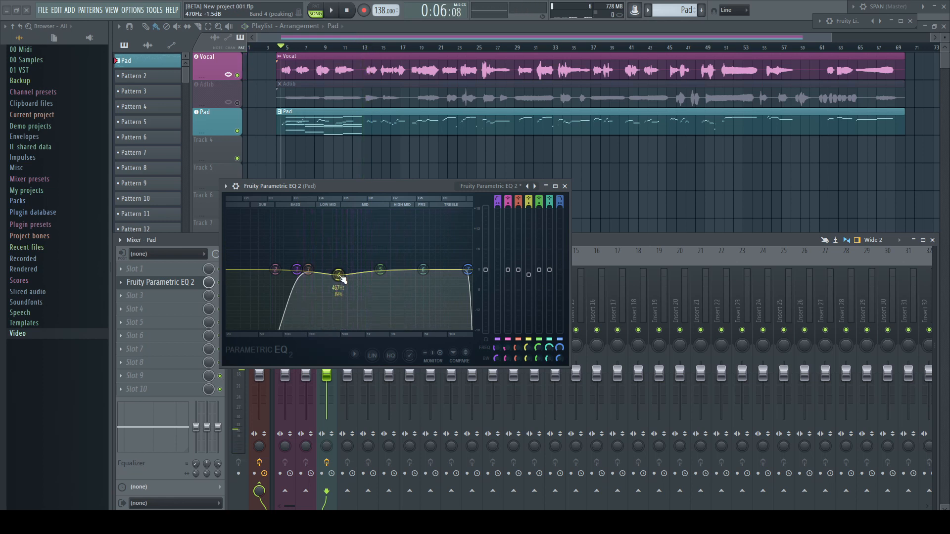
# Step: Boost EQ band 5 by about 1.4 dB at 1725 Hz, lower the high-cut frequency during playback, and close the EQ
pyautogui.press('space')
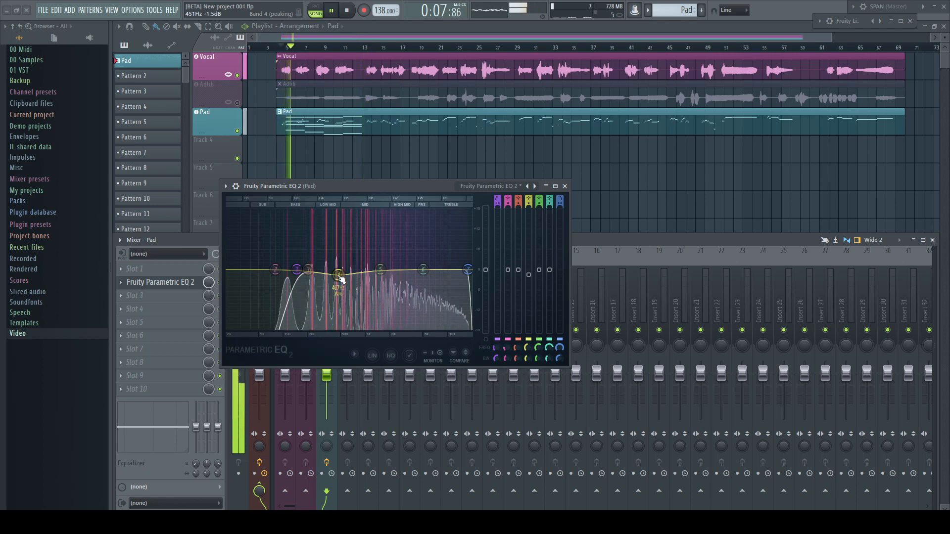
pyautogui.moveTo(381, 272); pyautogui.dragTo(386, 266)
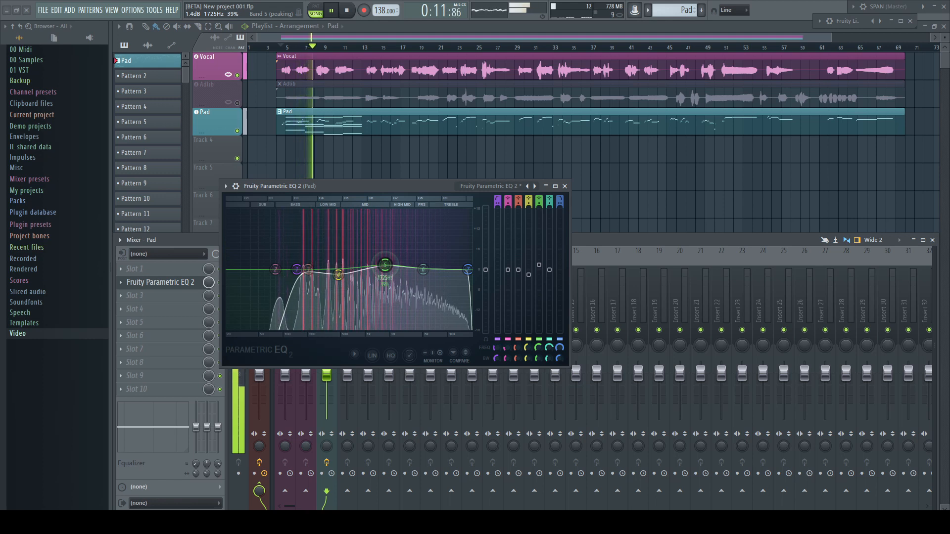
pyautogui.moveTo(470, 270); pyautogui.dragTo(460, 270)
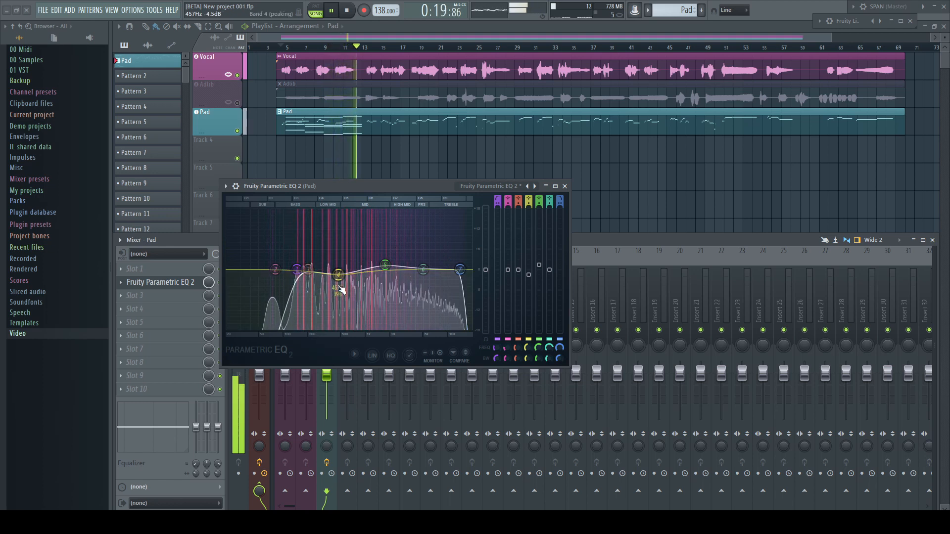
pyautogui.press('space')
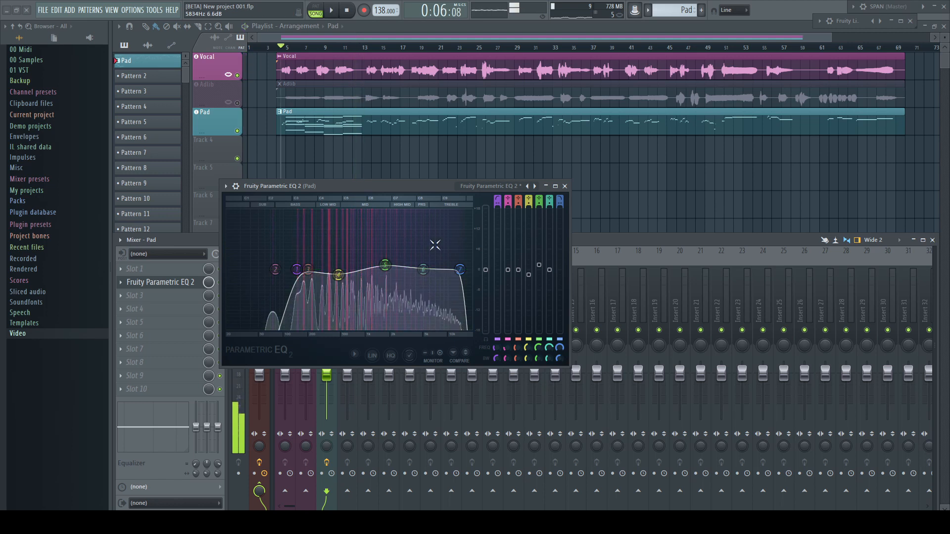
pyautogui.click(565, 187)
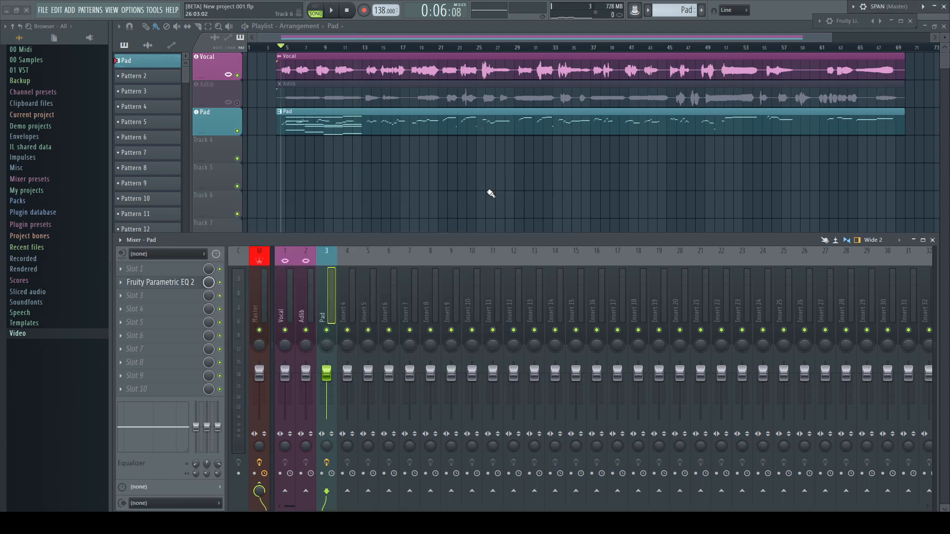
# Step: Delete the unused Sampler channel from the channel rack
pyautogui.press('F6')
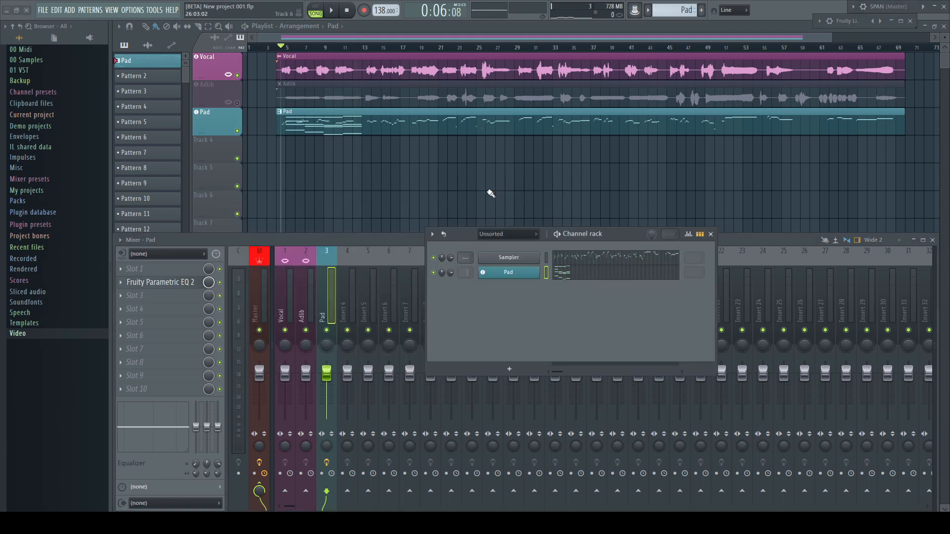
pyautogui.rightClick(512, 259)
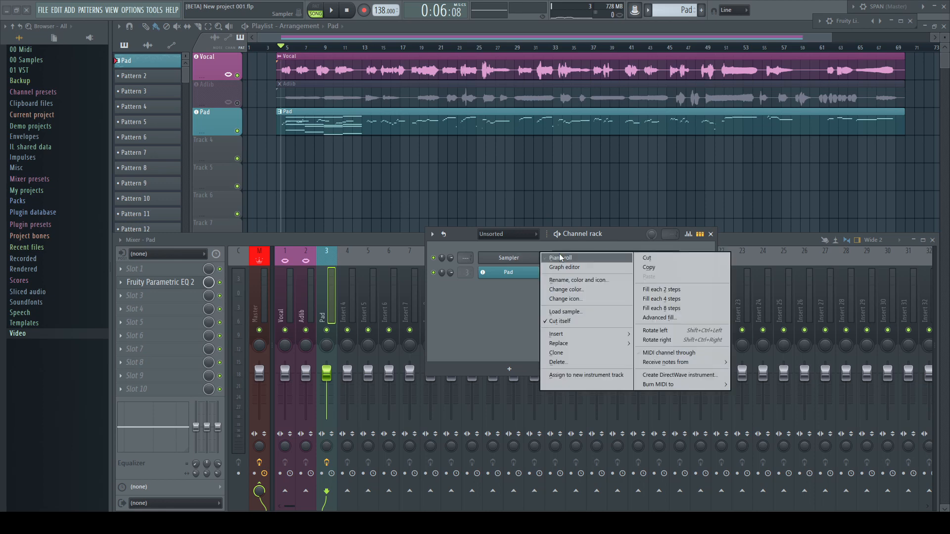
pyautogui.click(554, 364)
# Step: Shift all the Pad pattern's notes one bar earlier so the progression starts at bar 1, and close the piano roll
pyautogui.press('F7')
pyautogui.hotkey('ctrl', 'a')
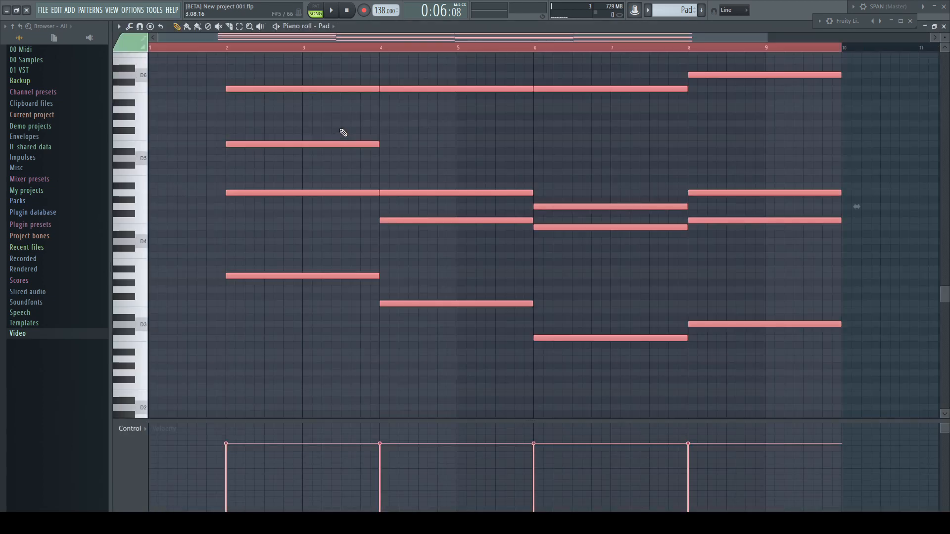
pyautogui.moveTo(247, 277); pyautogui.dragTo(171, 277)
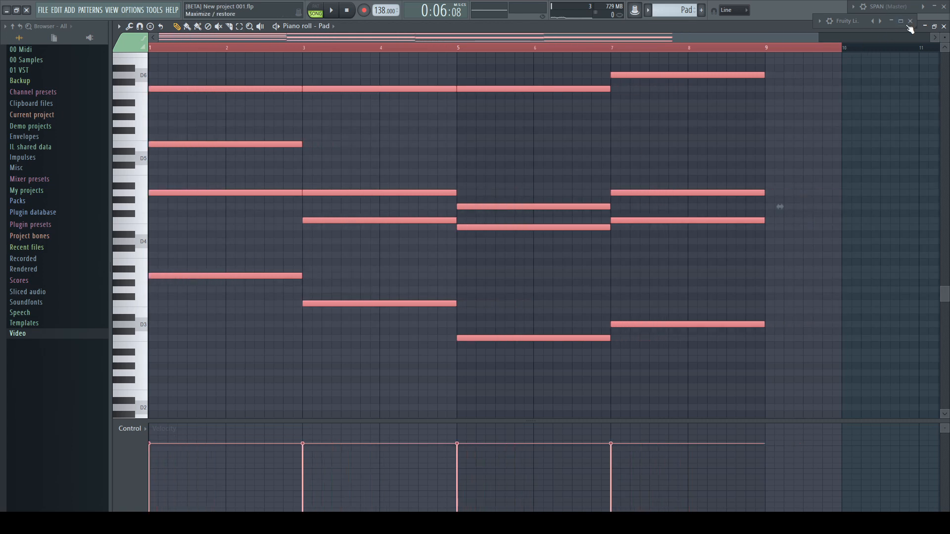
pyautogui.click(944, 26)
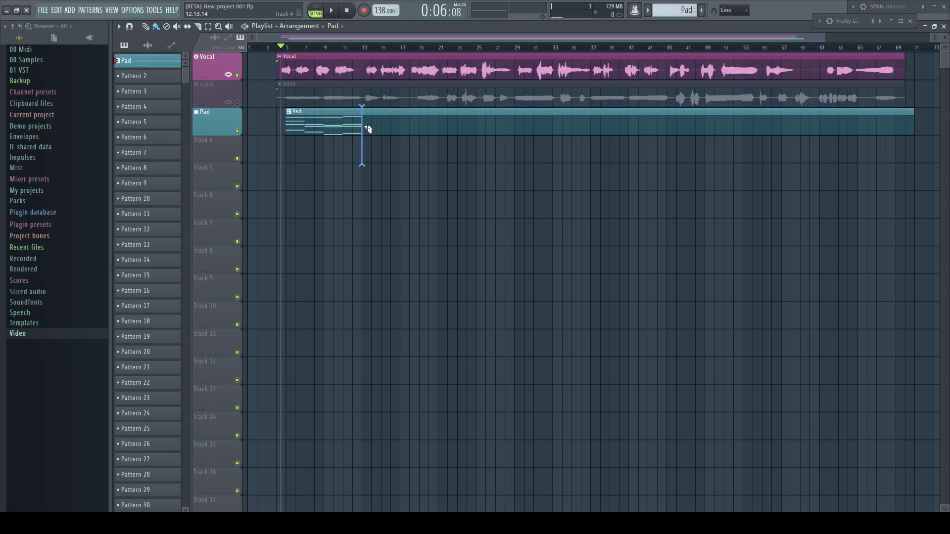
# Step: Delete the part of the Pad clip beyond bar 13 and duplicate the remaining eight-bar clip seven times along the track
pyautogui.rightClick(424, 131)
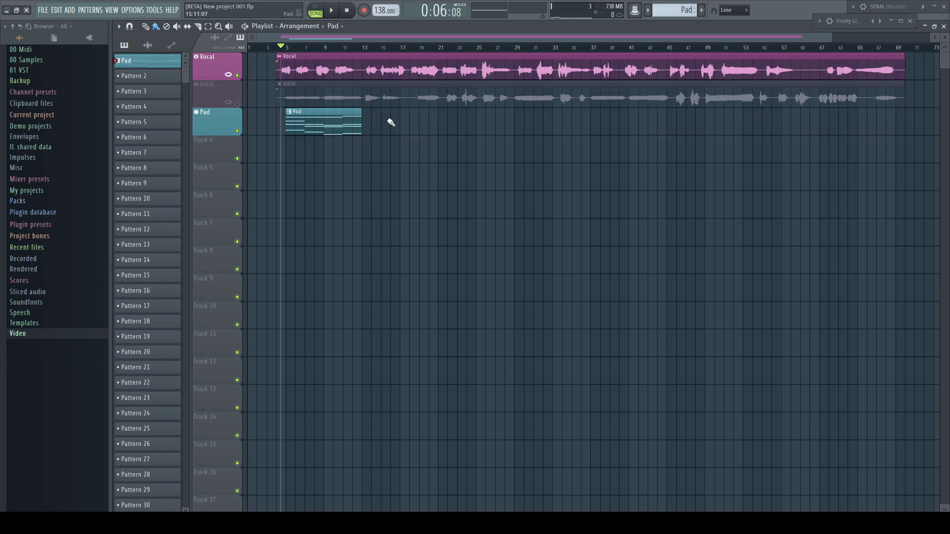
pyautogui.moveTo(387, 123); pyautogui.dragTo(312, 145)
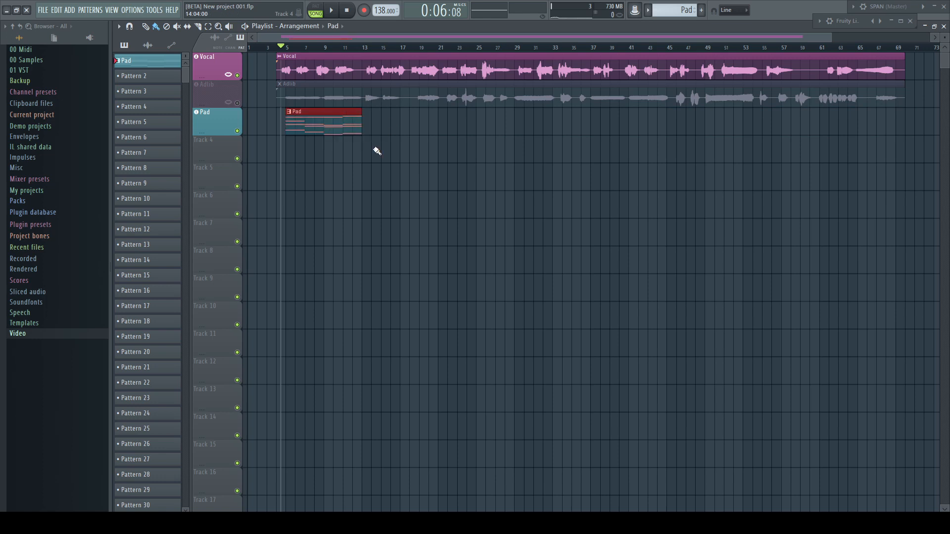
pyautogui.hotkey('ctrl', 'b')
pyautogui.hotkey('ctrl', 'b')
pyautogui.hotkey('ctrl', 'b')
pyautogui.hotkey('ctrl', 'b')
pyautogui.hotkey('ctrl', 'b')
pyautogui.hotkey('ctrl', 'b')
pyautogui.hotkey('ctrl', 'b')
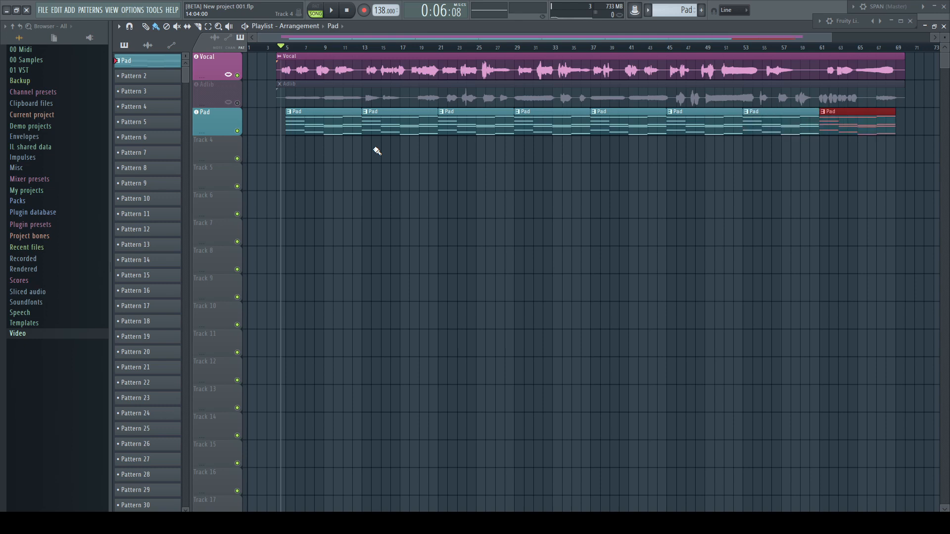
pyautogui.hotkey('ctrl', 'd')
# Step: Create an automation clip for the Pad's Filter 1 cutoff frequency and close the synth window
pyautogui.click(213, 121)
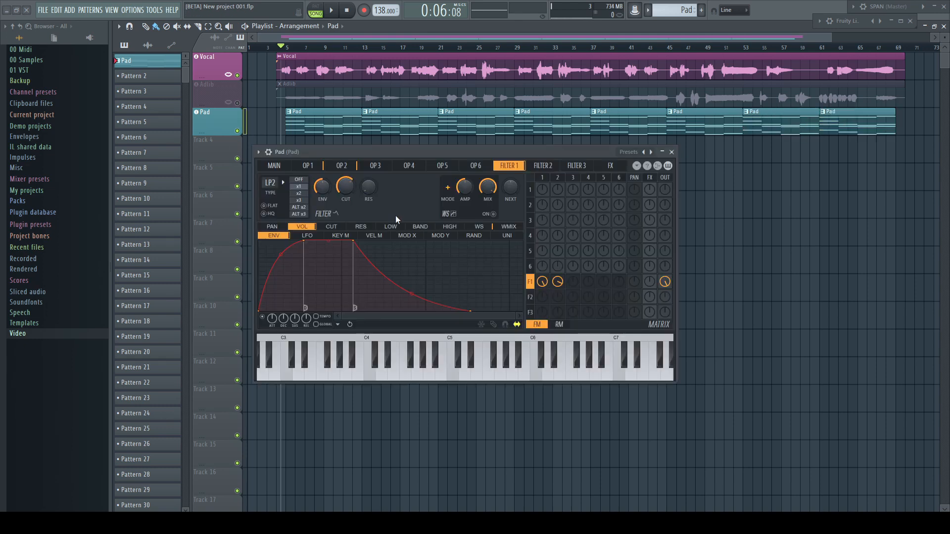
pyautogui.rightClick(347, 188)
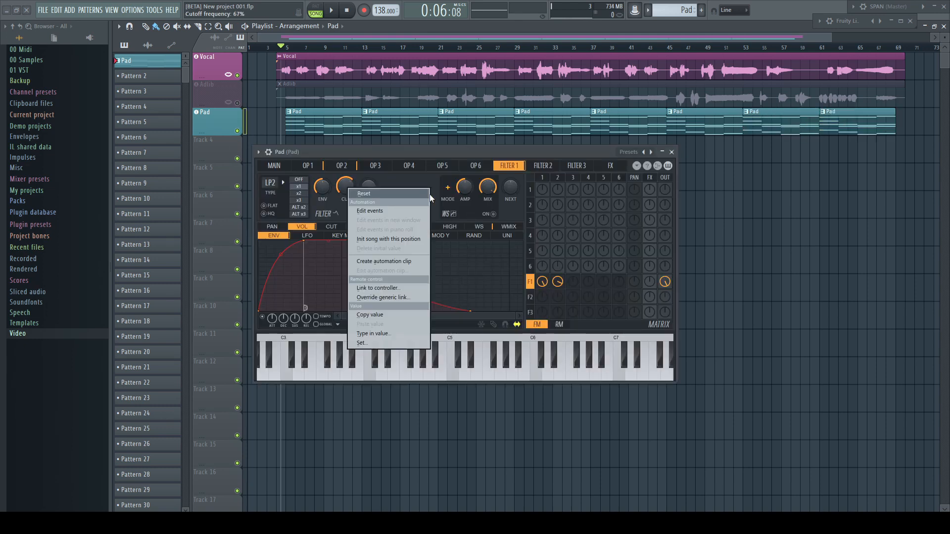
pyautogui.click(375, 261)
pyautogui.click(672, 152)
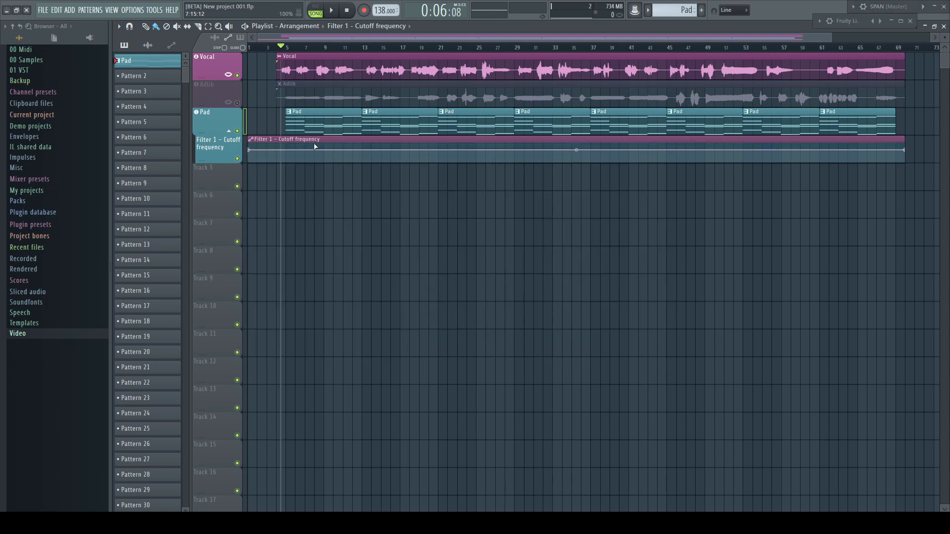
# Step: Fit the cutoff automation clip to the Pad clips' span, starting at bar 5 and ending with the last clip
pyautogui.moveTo(315, 147); pyautogui.dragTo(353, 147)
pyautogui.moveTo(747, 39); pyautogui.dragTo(777, 40)
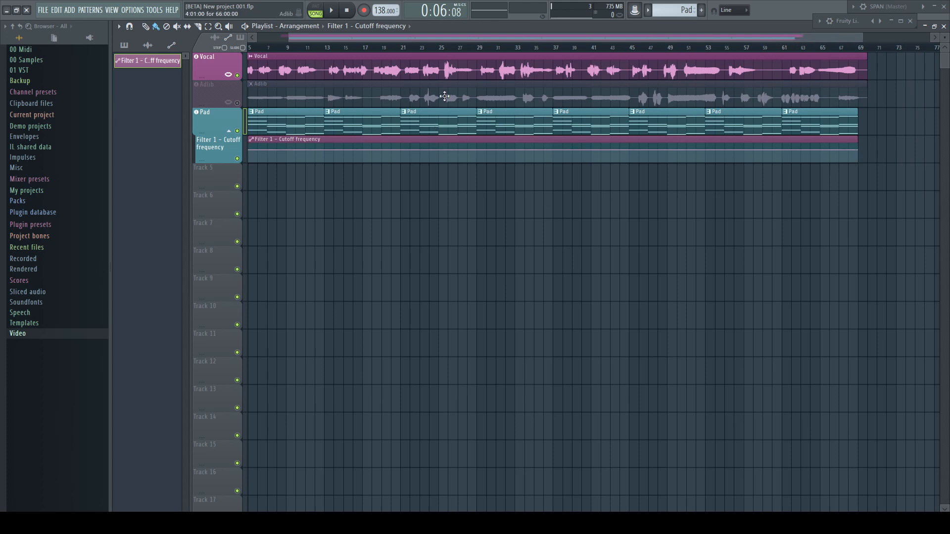
pyautogui.moveTo(463, 38); pyautogui.dragTo(430, 38)
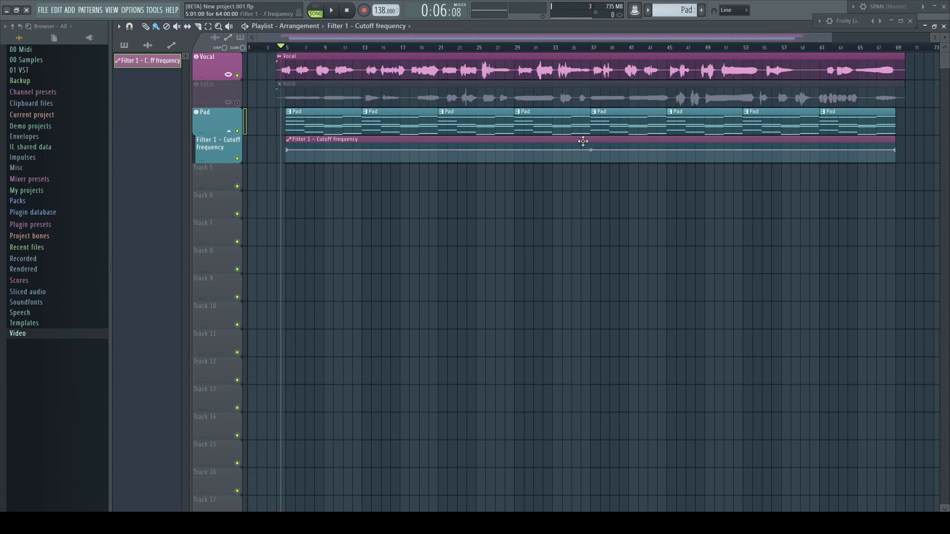
# Step: Shape the cutoff automation to rise to a midpoint peak, dip to about 0.746 at three quarters, and climb higher at the end
pyautogui.doubleClick(583, 142)
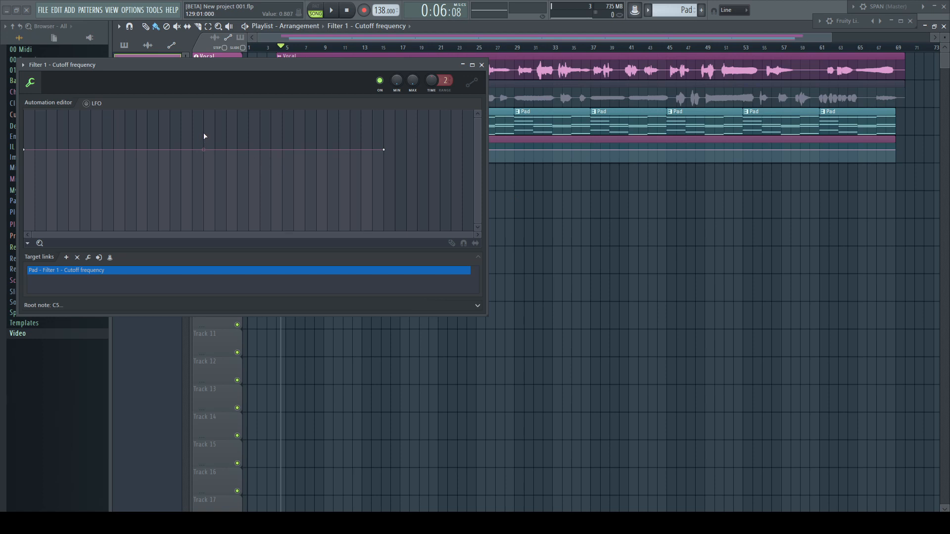
pyautogui.click(203, 133)
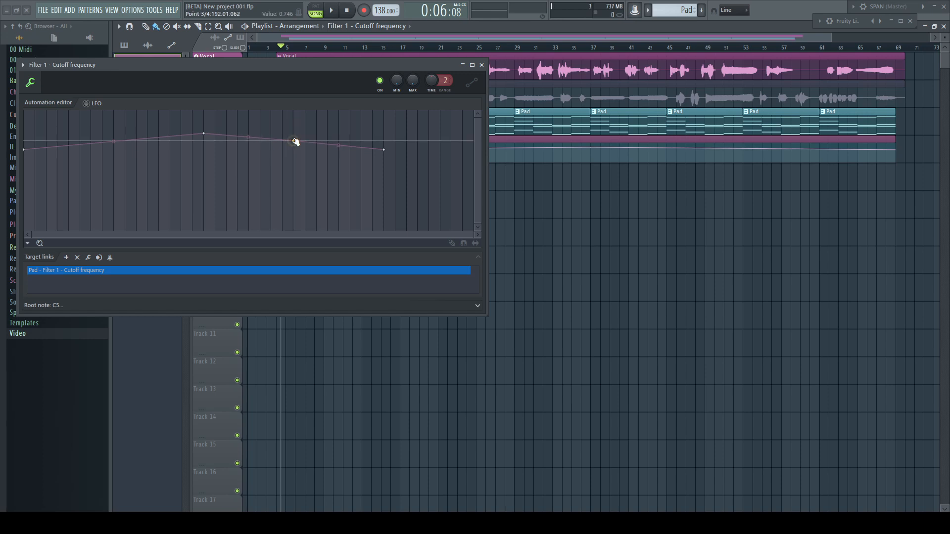
pyautogui.moveTo(385, 149); pyautogui.dragTo(385, 120)
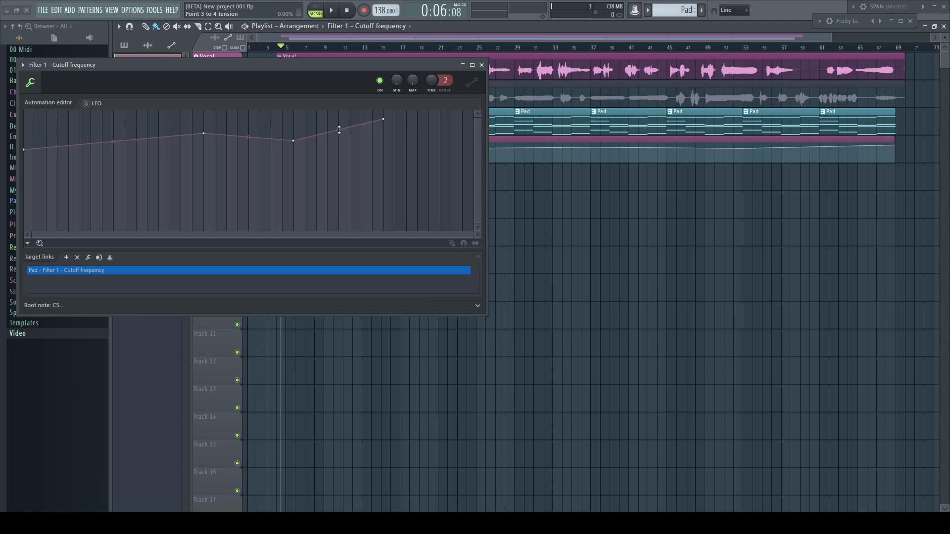
pyautogui.moveTo(207, 134); pyautogui.dragTo(207, 127)
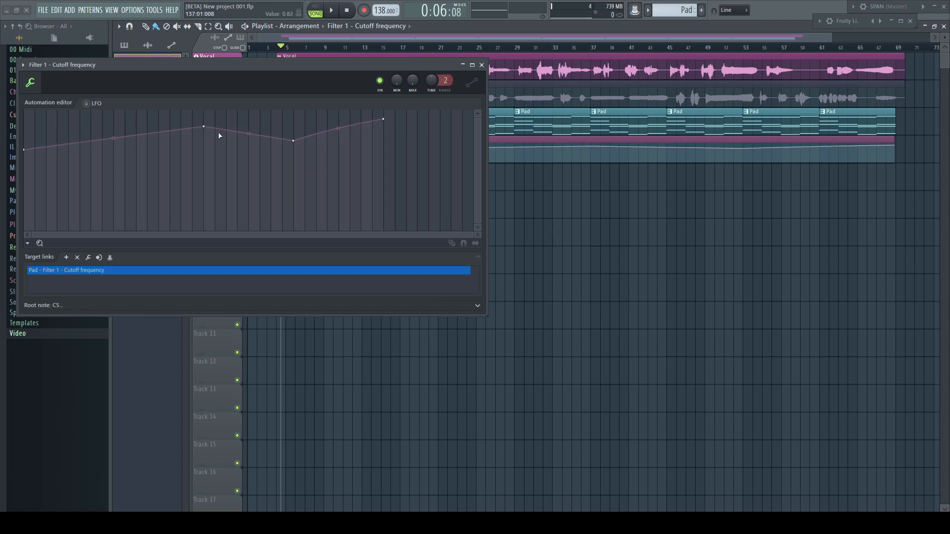
pyautogui.click(482, 65)
# Step: Play the song from the start, around bar 29 and around bar 61 to check the cutoff automation with the vocal
pyautogui.press('space')
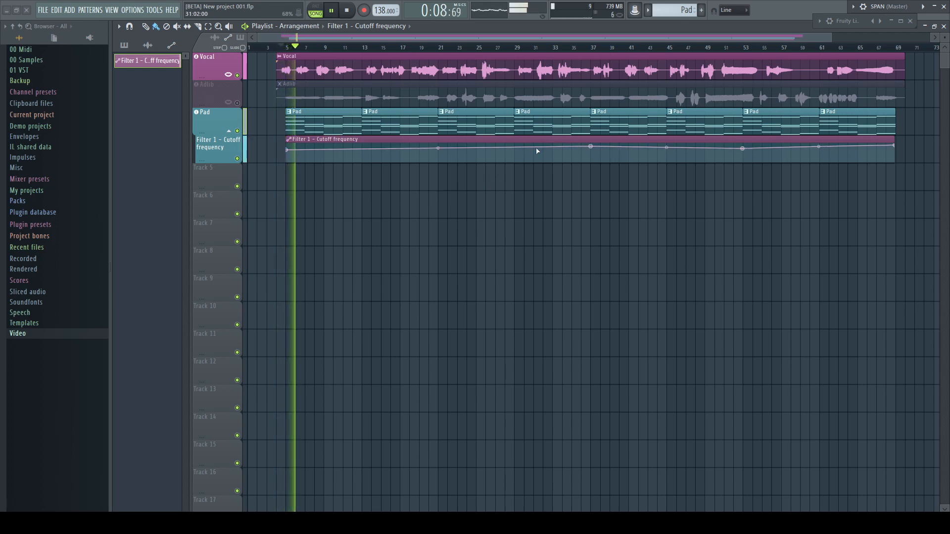
pyautogui.click(518, 48)
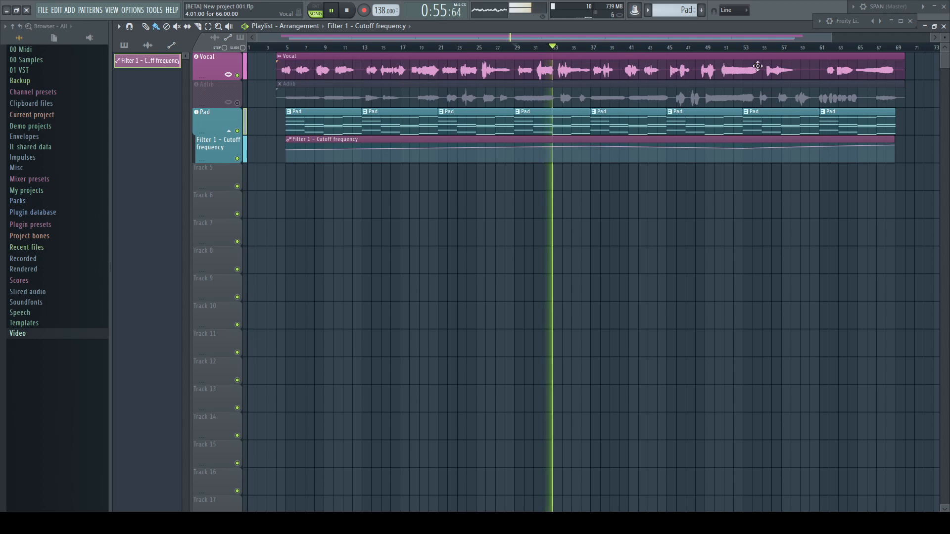
pyautogui.click(821, 48)
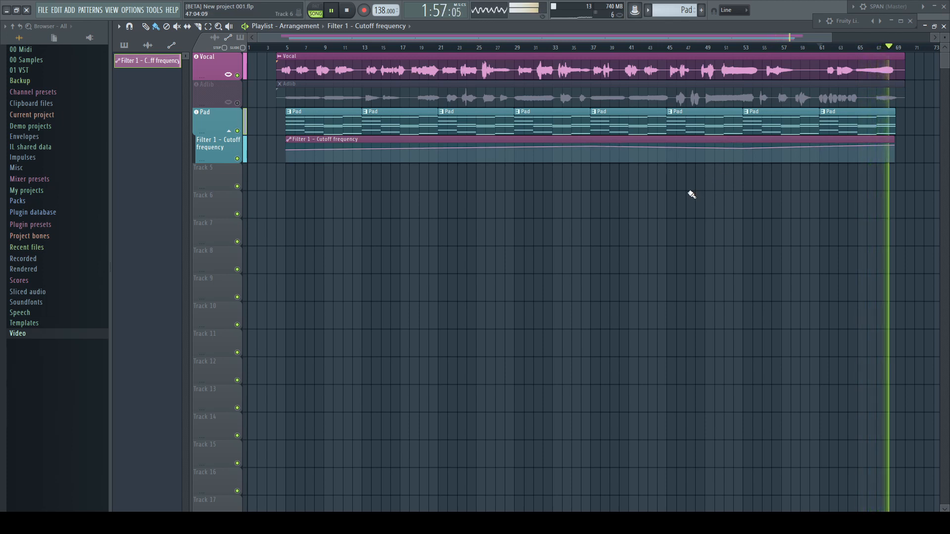
pyautogui.press('space')
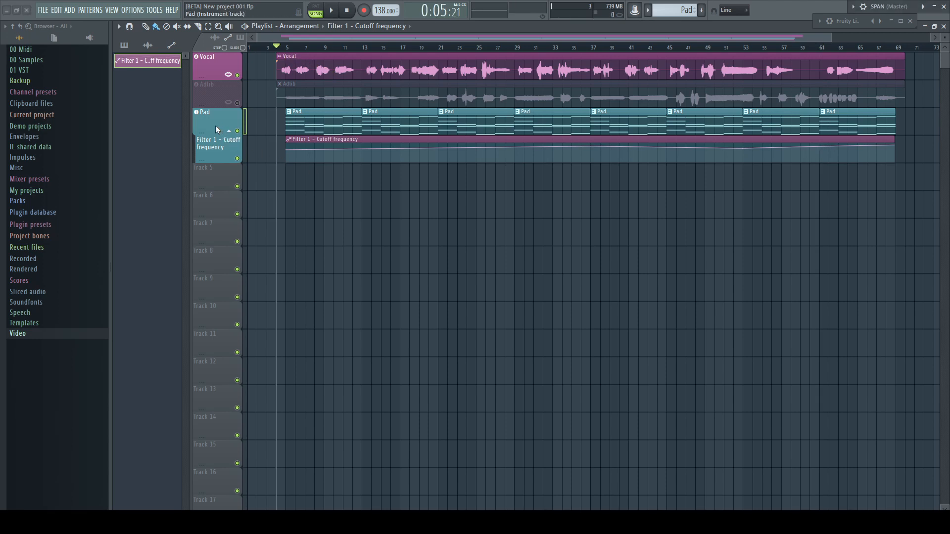
# Step: Open the Pad's Sytrus main page and play the progression back with the vocal from the start
pyautogui.click(215, 130)
pyautogui.moveTo(413, 151); pyautogui.dragTo(449, 188)
pyautogui.click(312, 201)
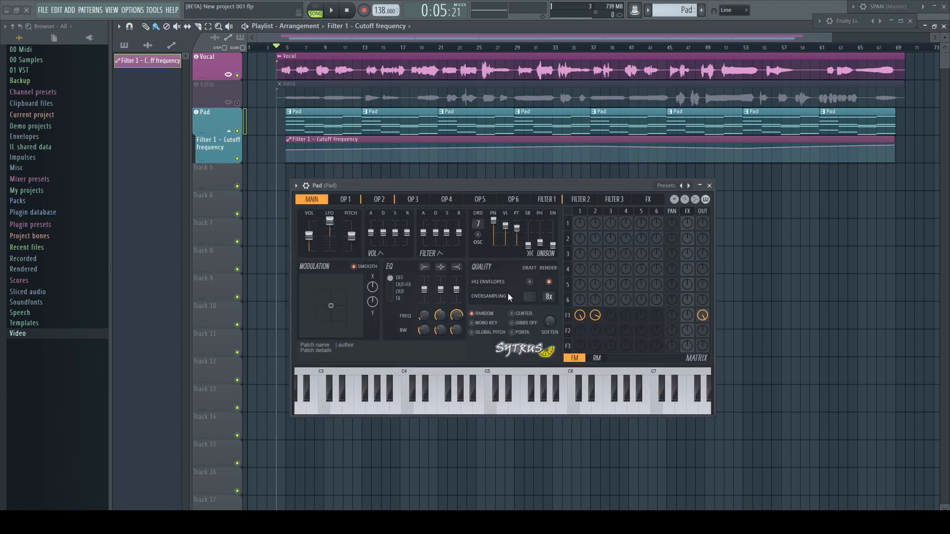
pyautogui.press('space')
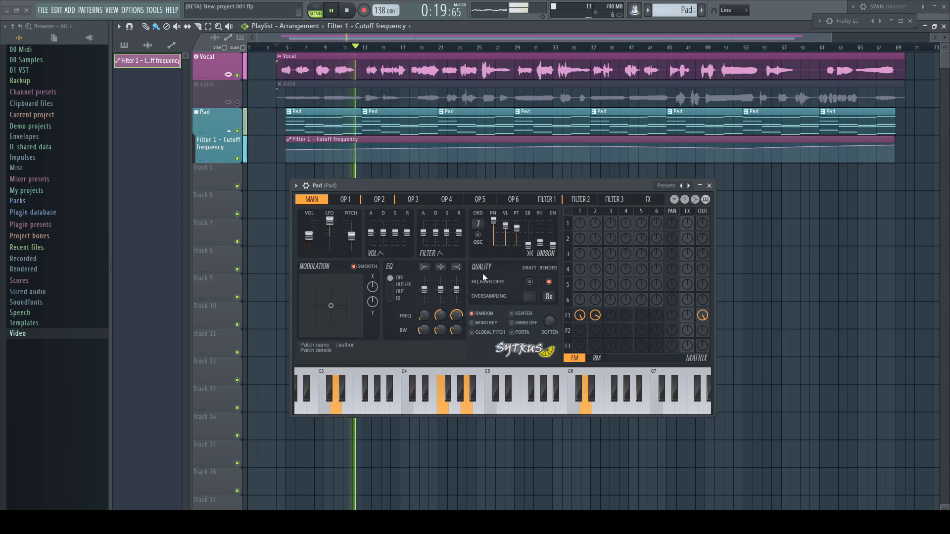
# Step: Switch the Pad's Sytrus EQ to OUT+FX and set its band 3 level to about 3.4 dB, listening from around bar 61
pyautogui.click(396, 287)
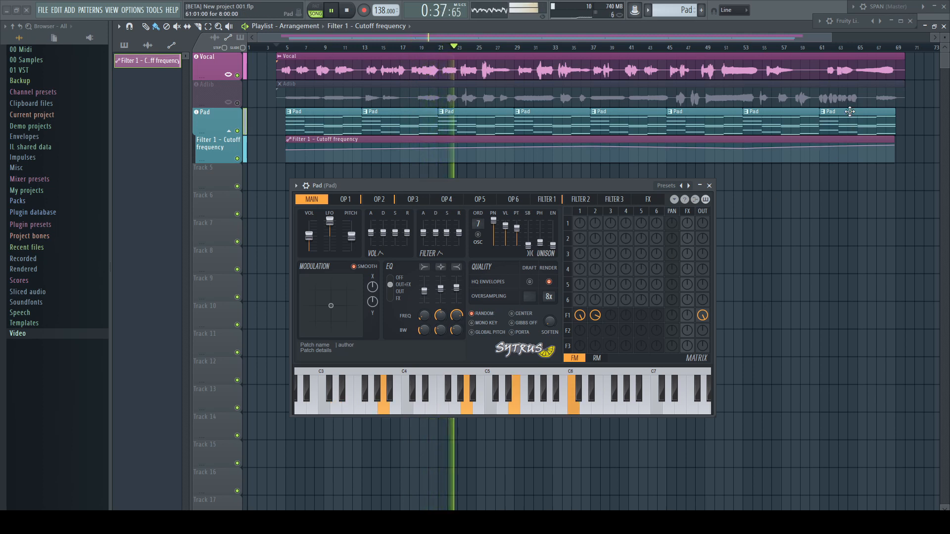
pyautogui.click(822, 48)
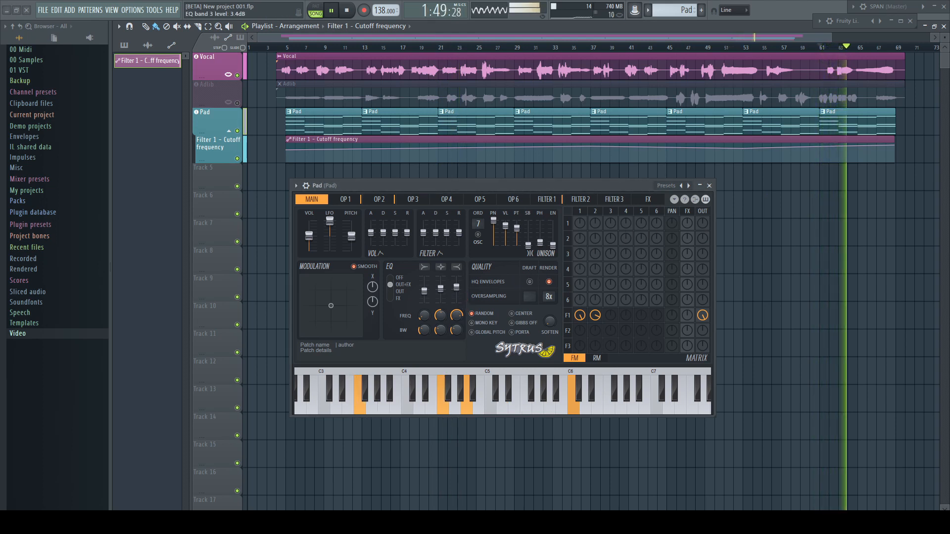
pyautogui.moveTo(457, 287); pyautogui.dragTo(458, 288)
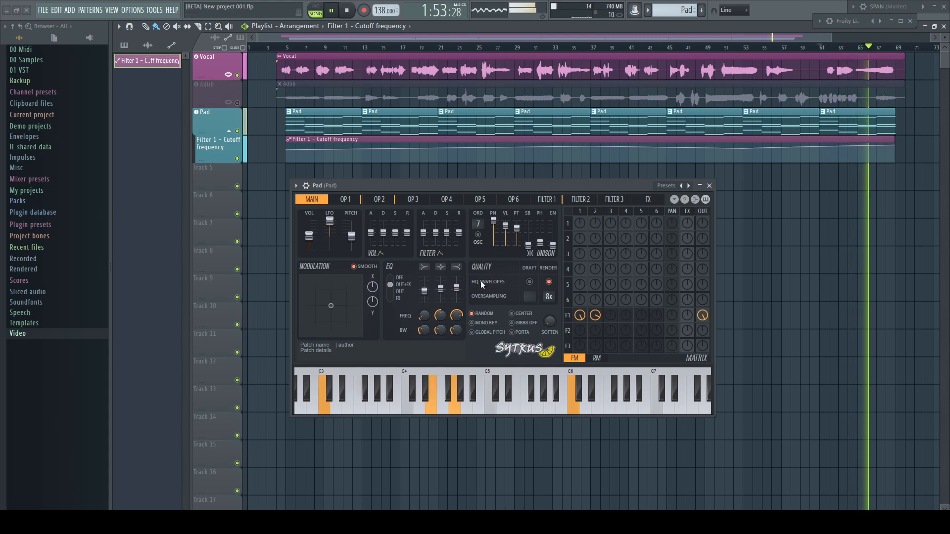
# Step: Raise the resonance of the Pad's Filter 1 to about 15% and play the song from around bar 5
pyautogui.click(551, 202)
pyautogui.moveTo(411, 222); pyautogui.dragTo(412, 216)
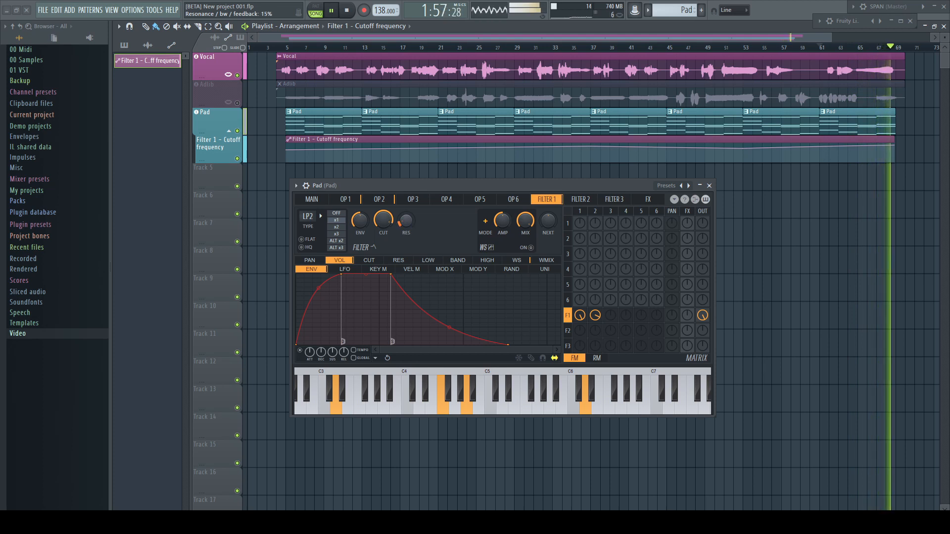
pyautogui.press('space')
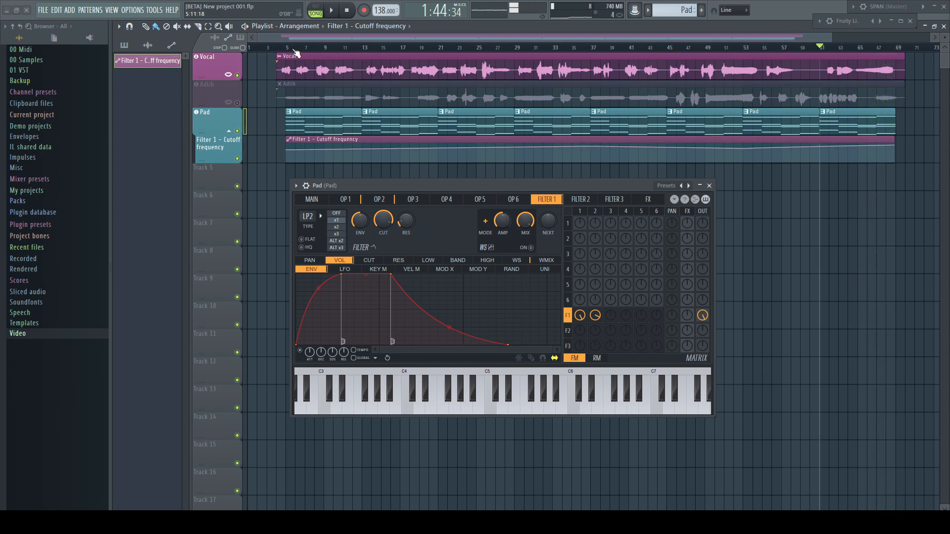
pyautogui.click(292, 50)
pyautogui.press('space')
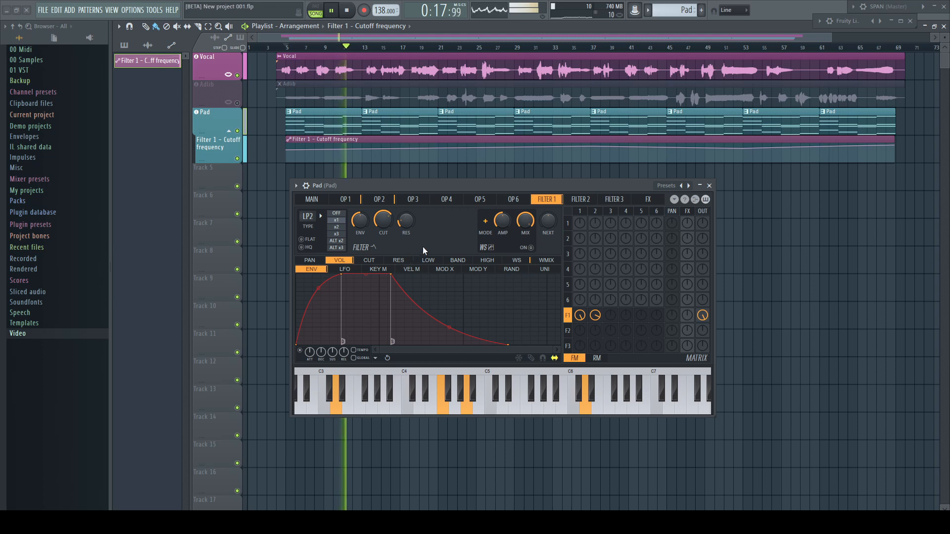
pyautogui.click(709, 186)
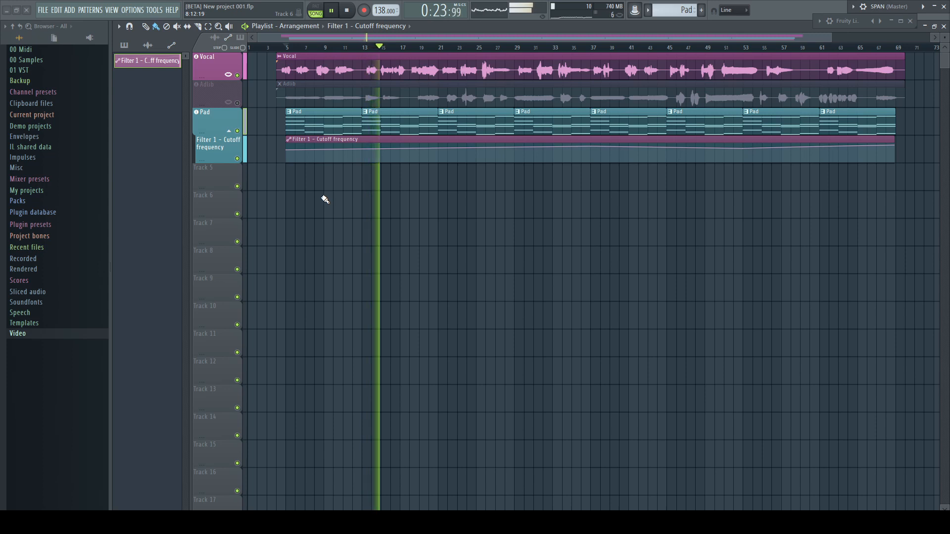
# Step: Fine-tune the Pad's Fruity Parametric EQ 2 by nudging the low-mid cut and moving the low cut slightly higher during playback
pyautogui.press('F9')
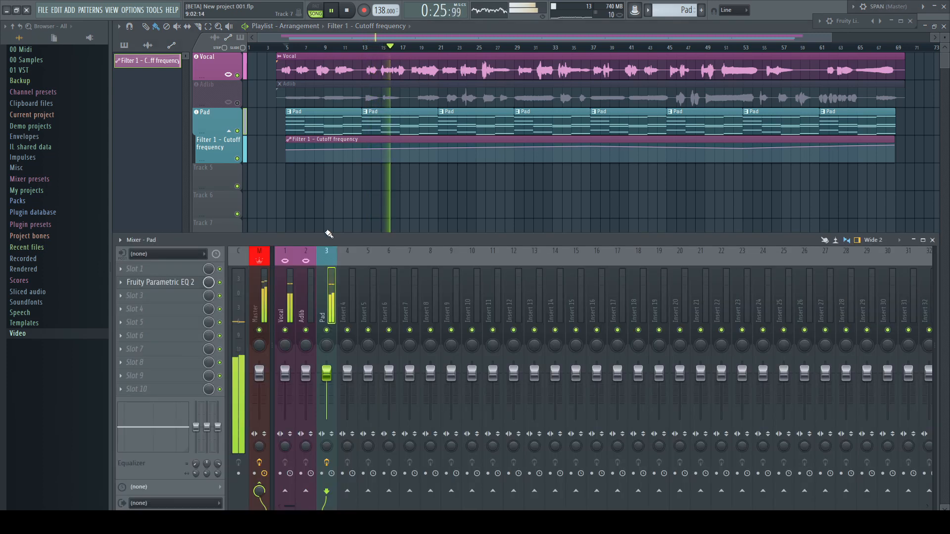
pyautogui.click(180, 282)
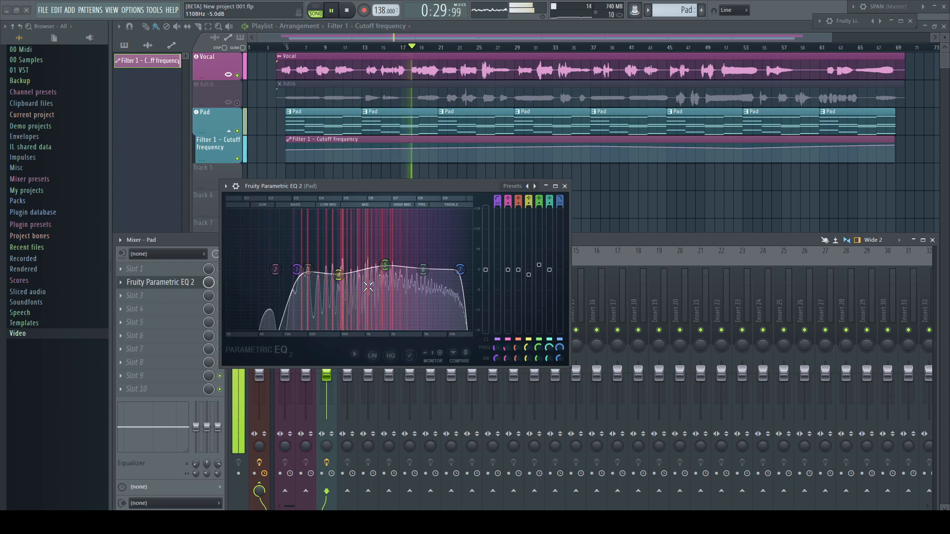
pyautogui.moveTo(339, 275); pyautogui.dragTo(300, 269)
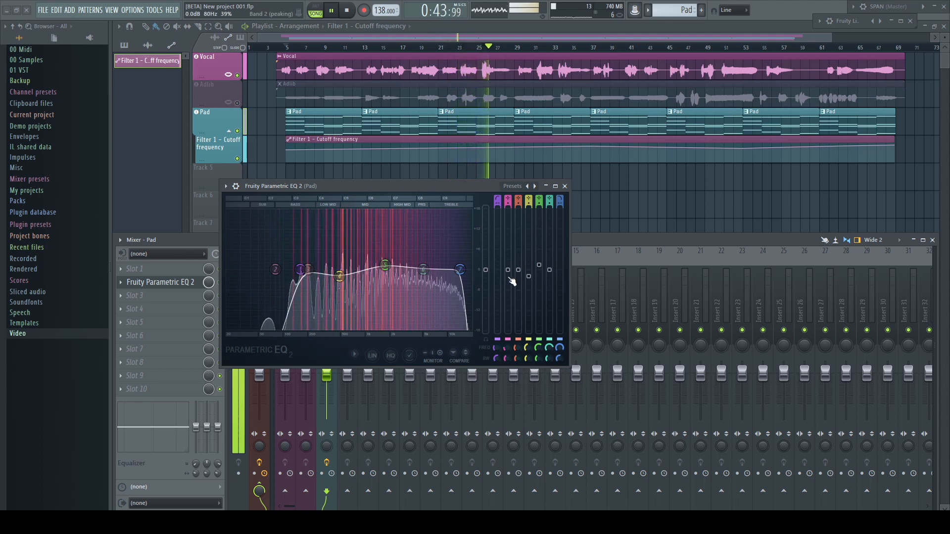
pyautogui.press('space')
pyautogui.click(566, 187)
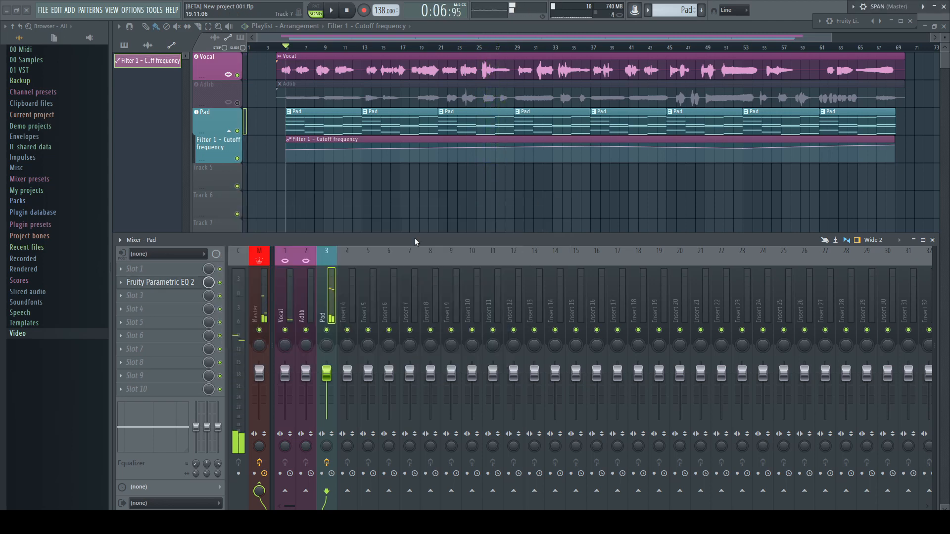
# Step: Add a Harmless instrument to the project and name it Bass 1 with an orange colour
pyautogui.press('F9')
pyautogui.press('F8')
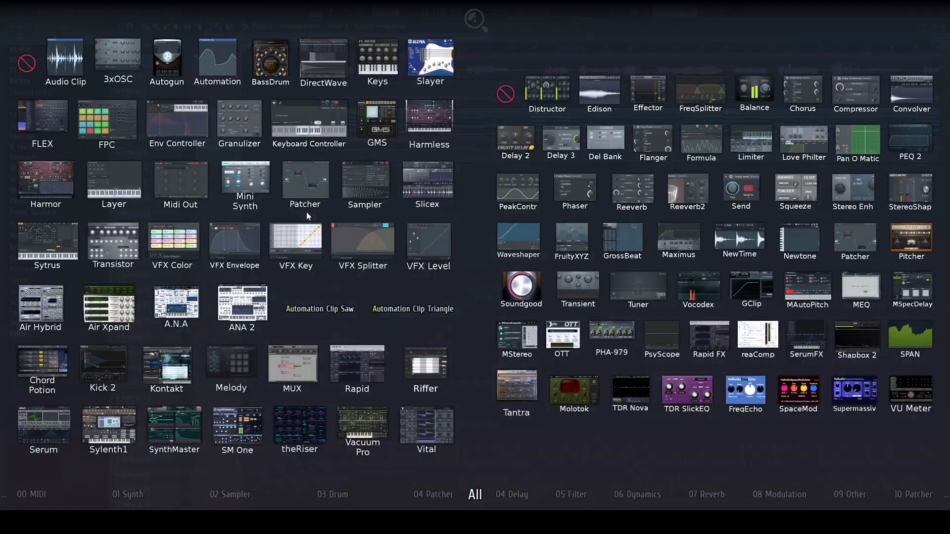
pyautogui.moveTo(424, 125); pyautogui.dragTo(212, 179)
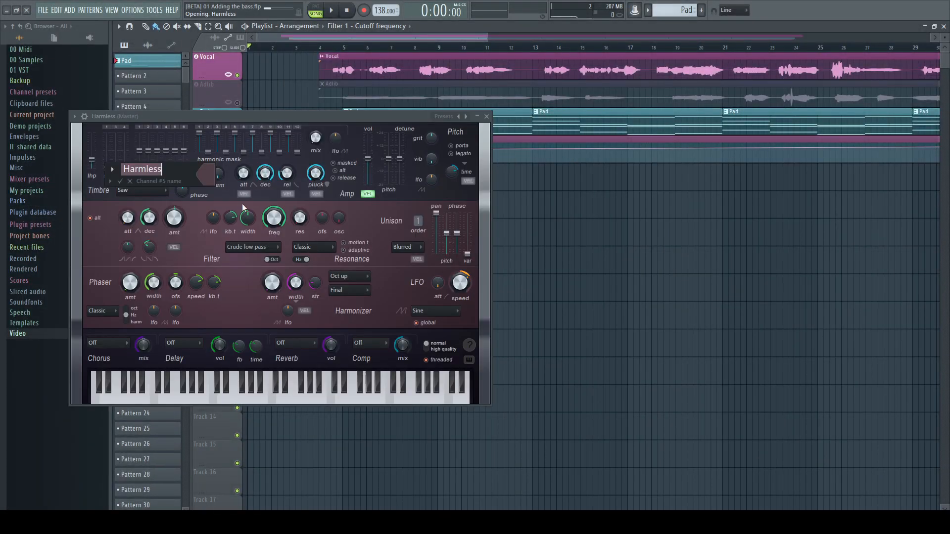
pyautogui.click(121, 184)
pyautogui.click(132, 203)
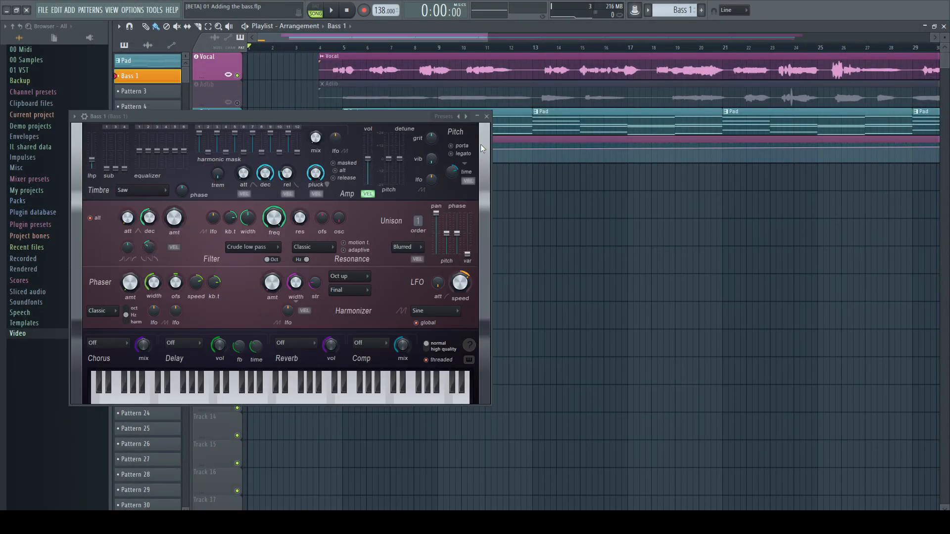
# Step: Place a Bass 1 clip from bar 5 to bar 13 below the Pad and collapse the Pad's automation track
pyautogui.rightClick(495, 176)
pyautogui.moveTo(260, 179); pyautogui.dragTo(355, 183)
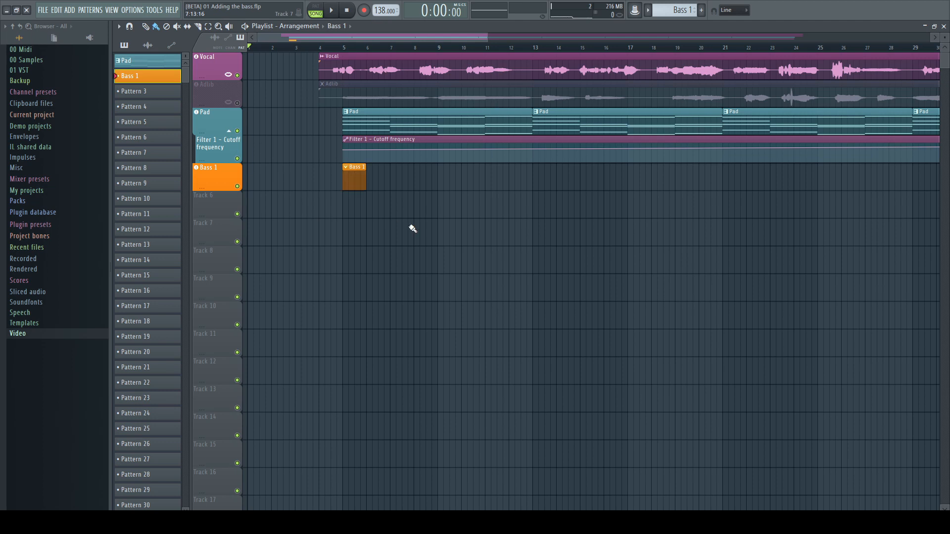
pyautogui.click(230, 132)
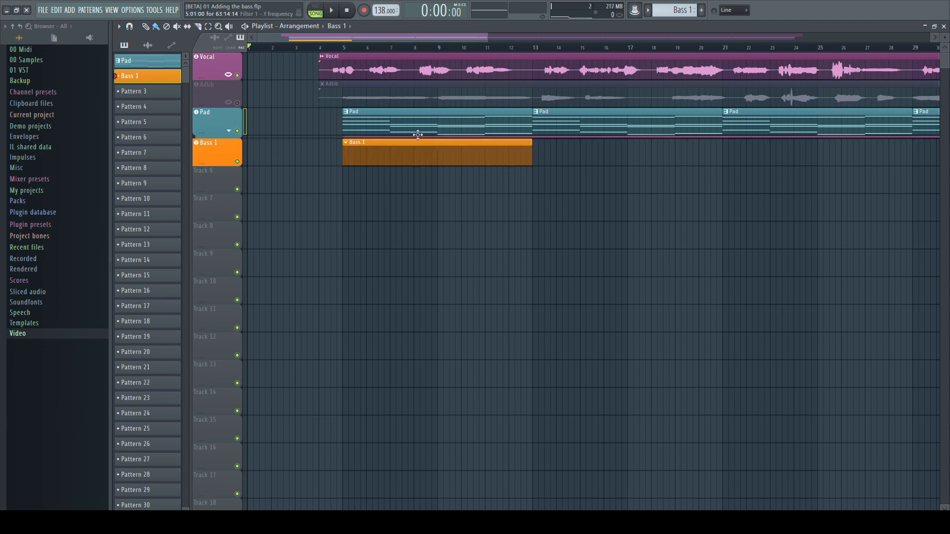
# Step: Copy the four lowest notes of the Pad chords into the Bass 1 pattern
pyautogui.doubleClick(390, 119)
pyautogui.moveTo(177, 253); pyautogui.dragTo(660, 379)
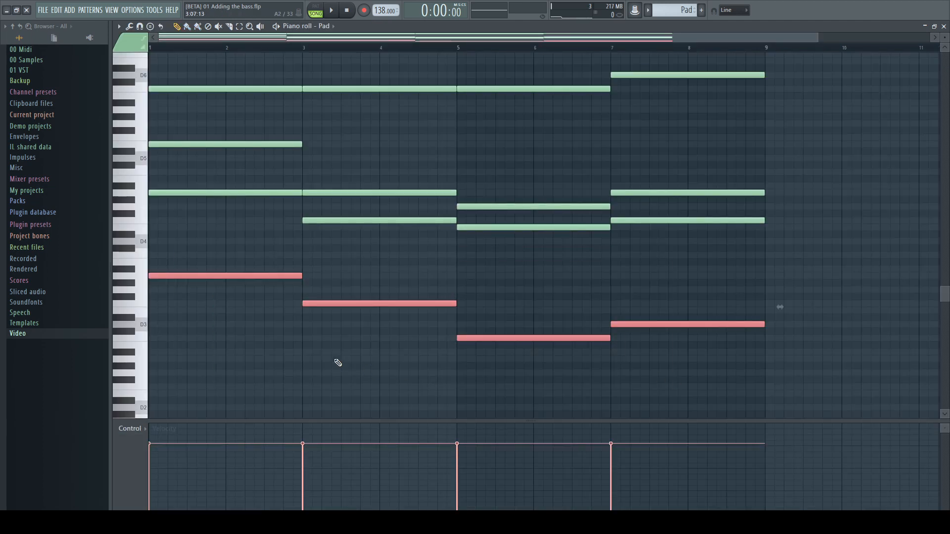
pyautogui.click(944, 27)
pyautogui.click(148, 79)
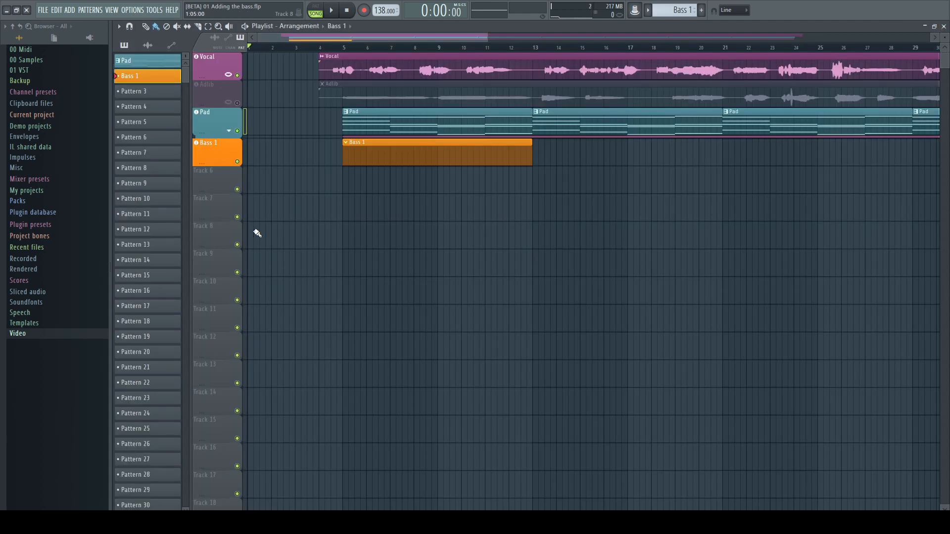
pyautogui.press('F7')
pyautogui.hotkey('ctrl', 'v')
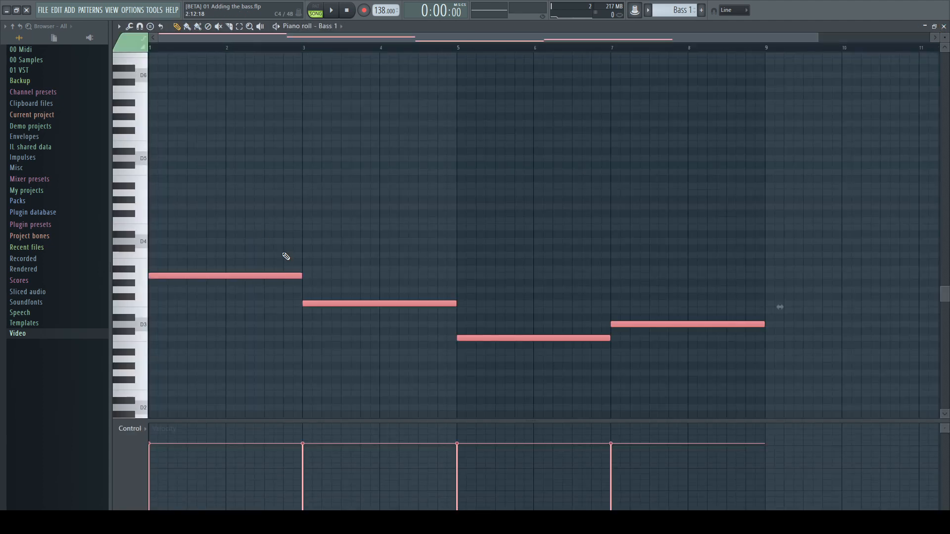
pyautogui.press('F7')
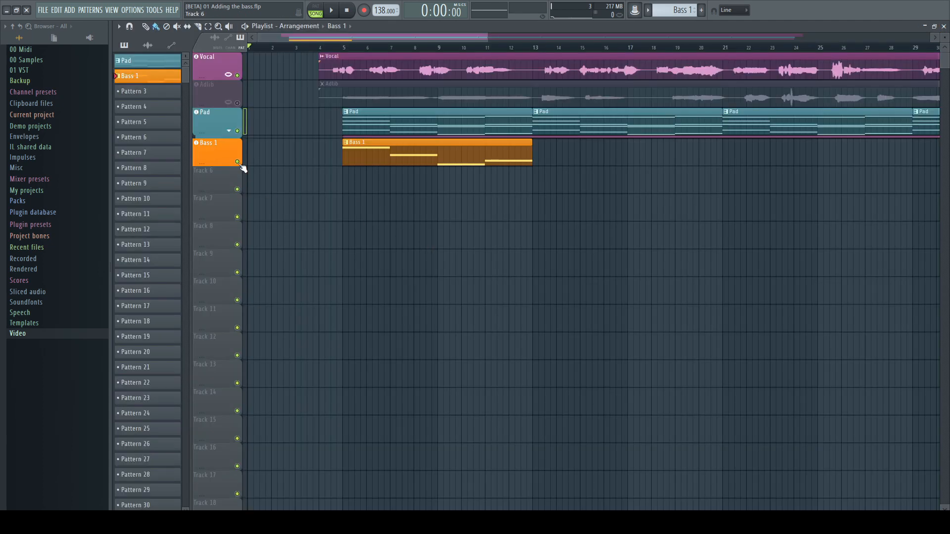
# Step: Set the unison order of the Bass 1 Harmless synth to 9 and choose a mode for its compressor
pyautogui.click(220, 150)
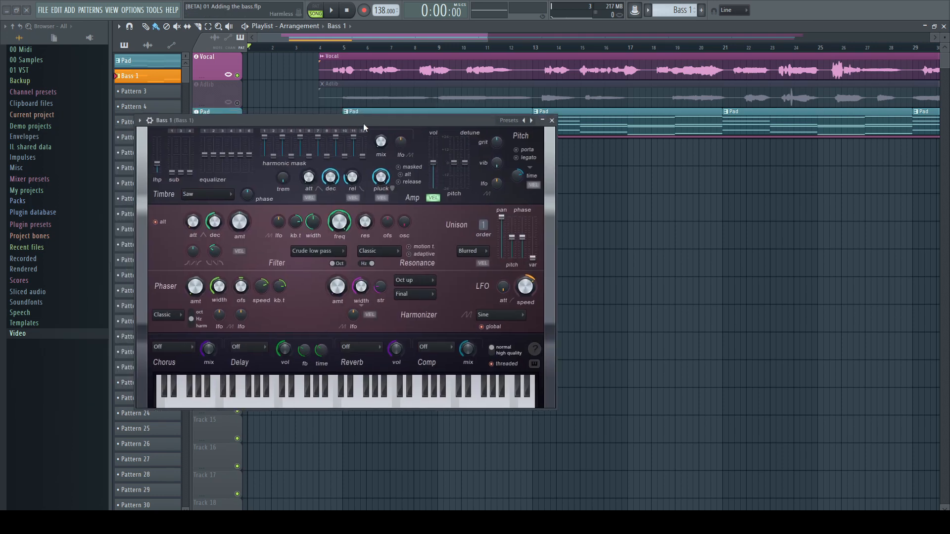
pyautogui.moveTo(363, 123); pyautogui.dragTo(445, 123)
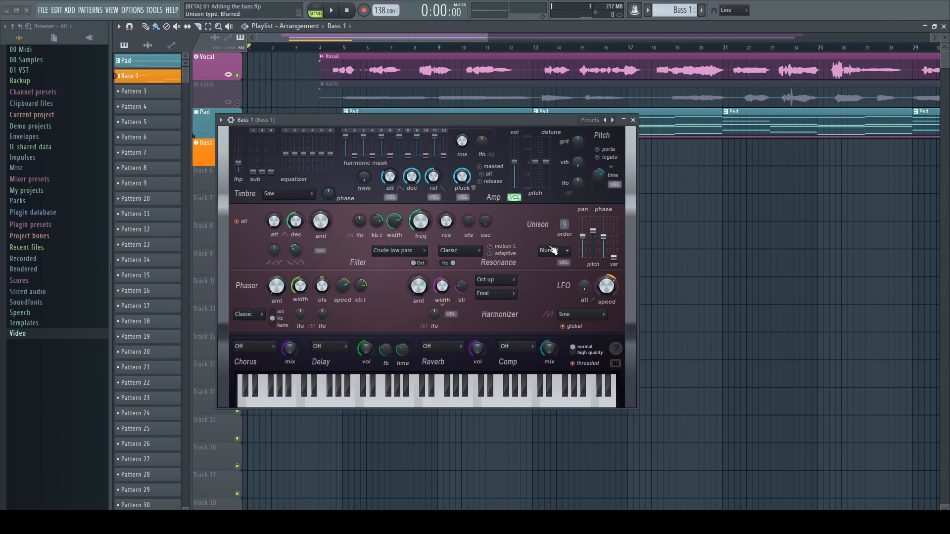
pyautogui.click(528, 349)
pyautogui.click(537, 380)
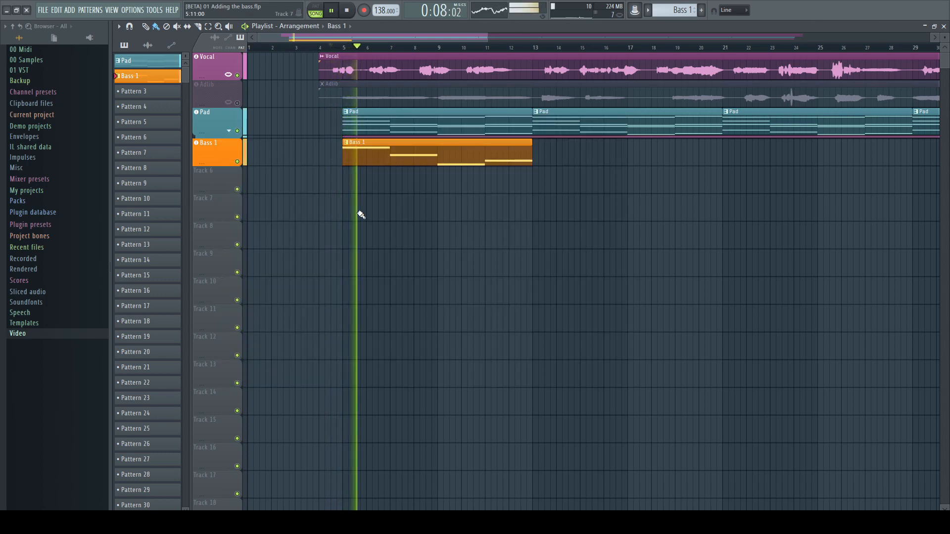
# Step: Lower the Bass 1 mixer volume to about 60% (-9.8 dB) while playing it with the Pad and vocal
pyautogui.press('F9')
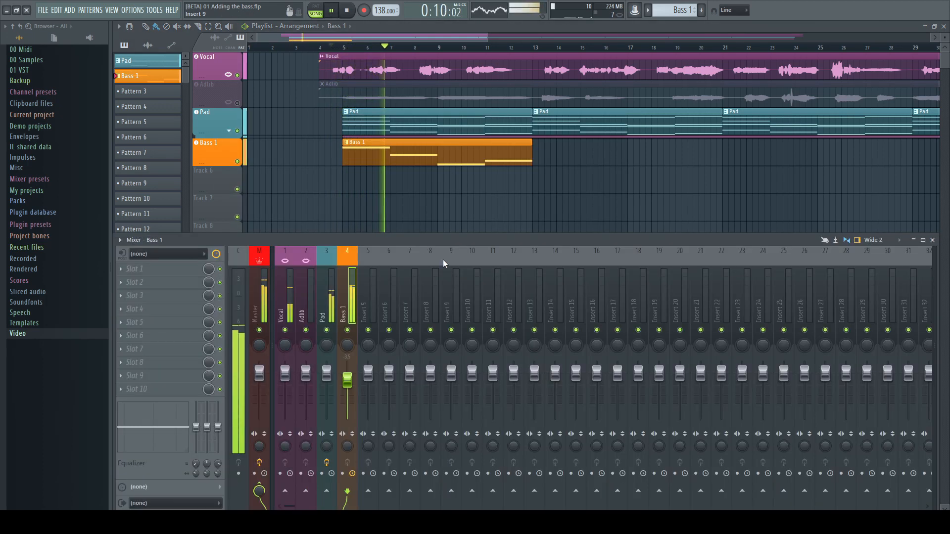
pyautogui.moveTo(347, 373); pyautogui.dragTo(347, 392)
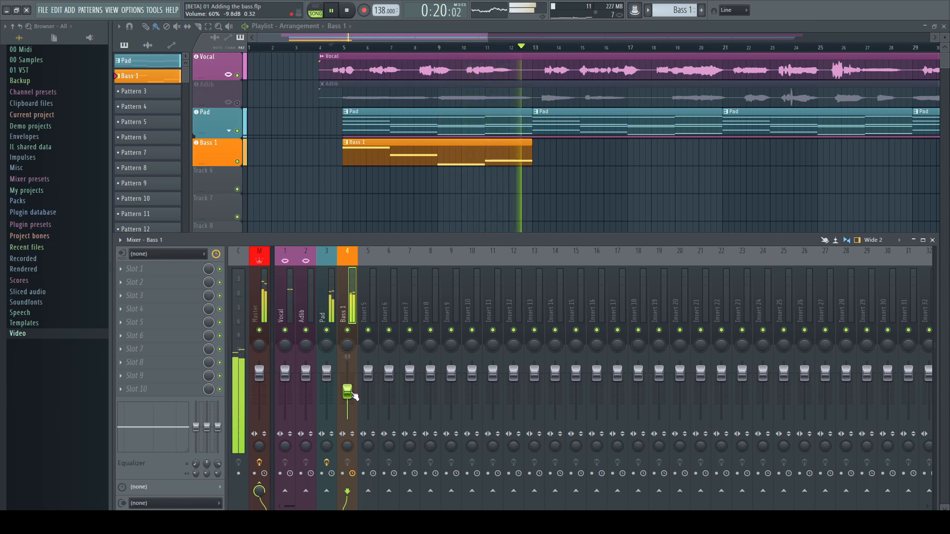
pyautogui.press('space')
pyautogui.press('space')
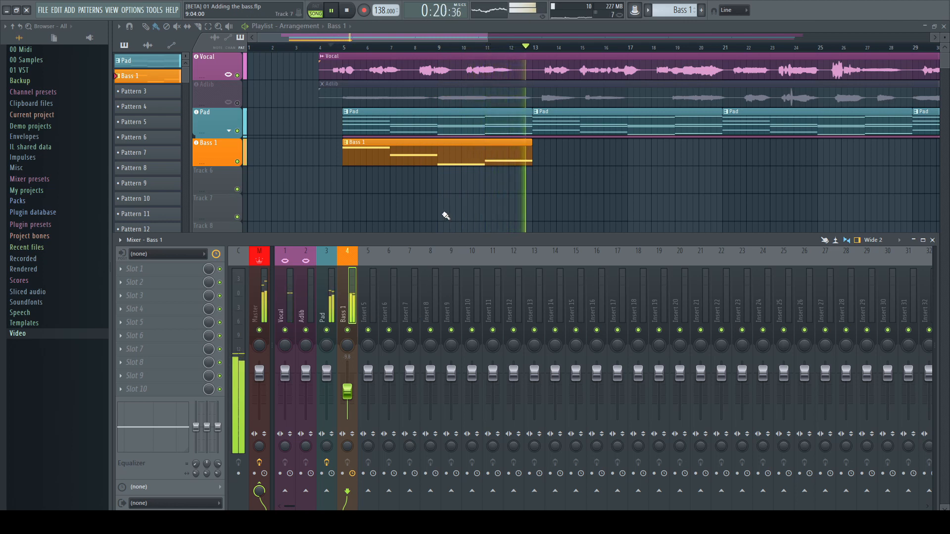
pyautogui.press('space')
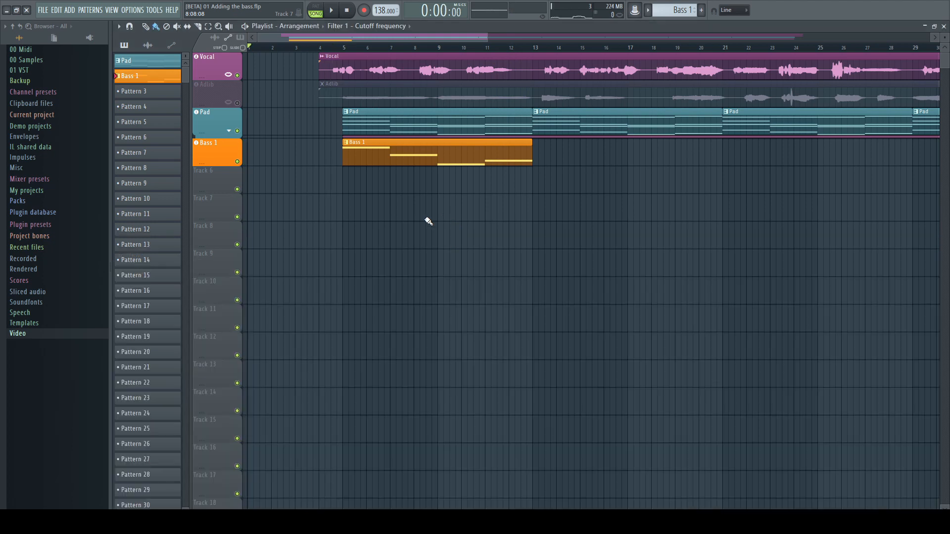
# Step: Transpose all four Bass 1 notes down one octave and play the song from just before bar 5
pyautogui.doubleClick(383, 162)
pyautogui.moveTo(198, 225); pyautogui.dragTo(636, 365)
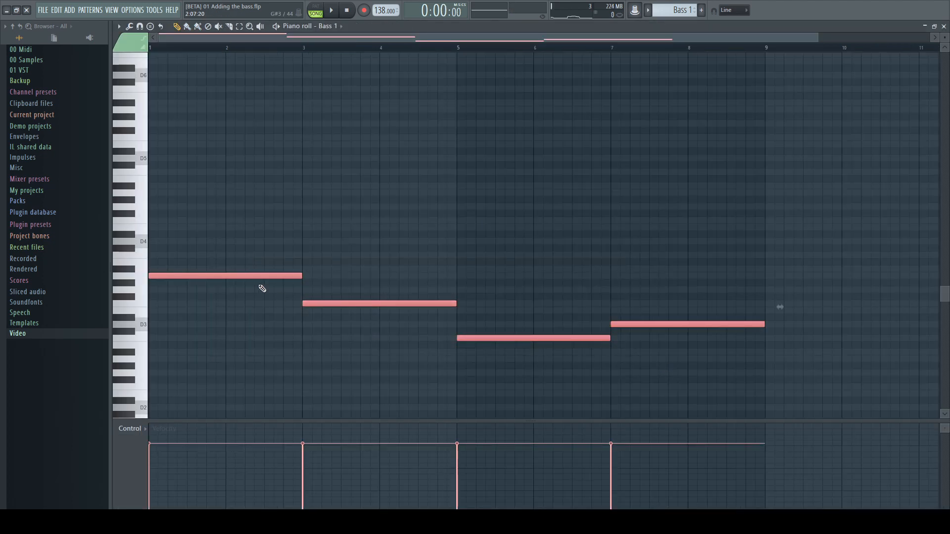
pyautogui.hotkey('ctrl', 'Down')
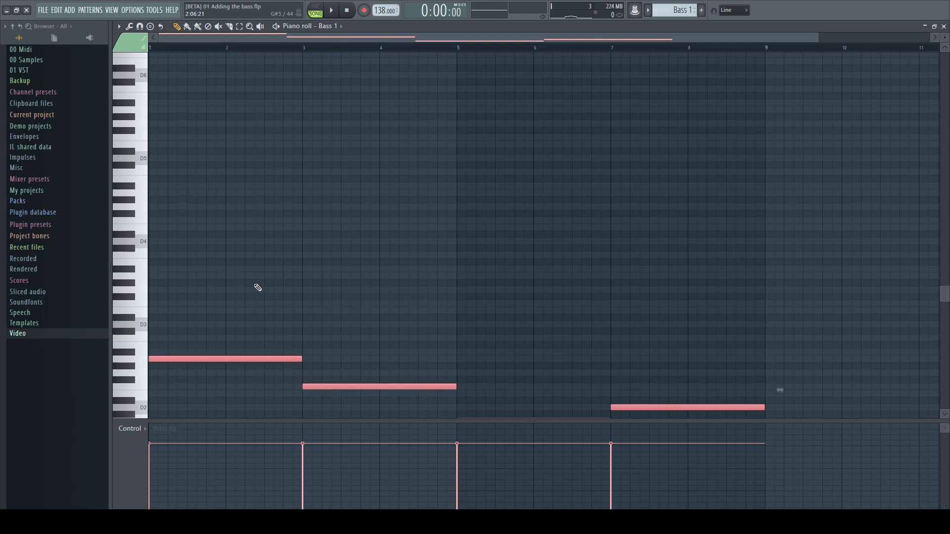
pyautogui.scroll(-3, 337, 287)
pyautogui.click(944, 27)
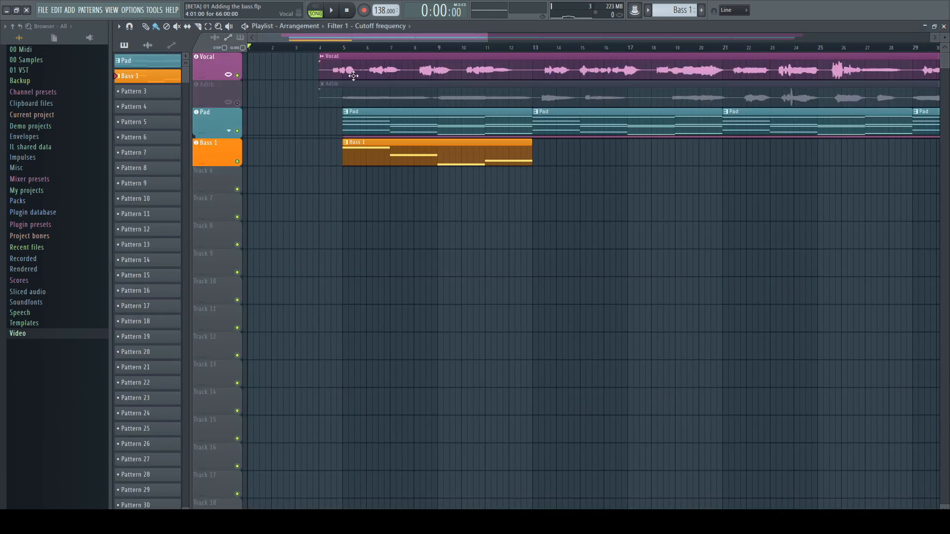
pyautogui.click(331, 49)
pyautogui.press('space')
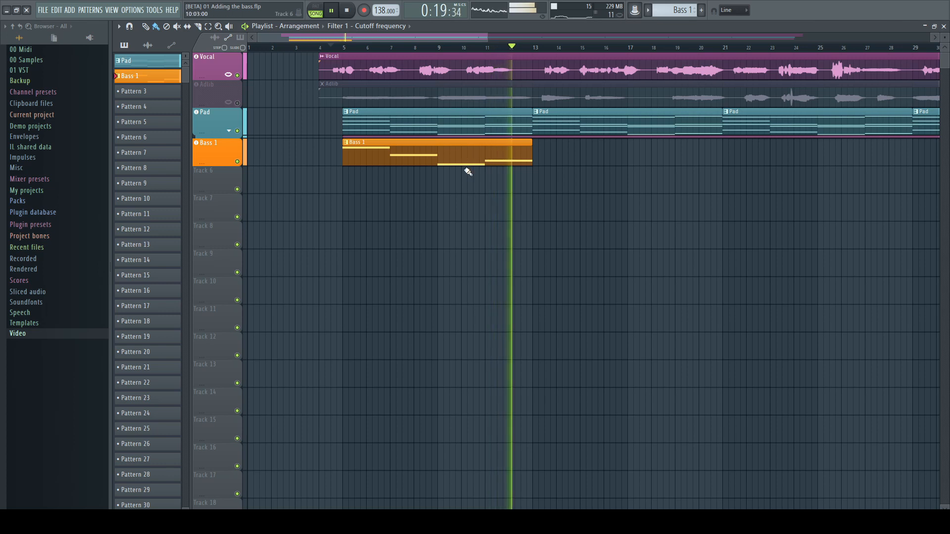
pyautogui.press('space')
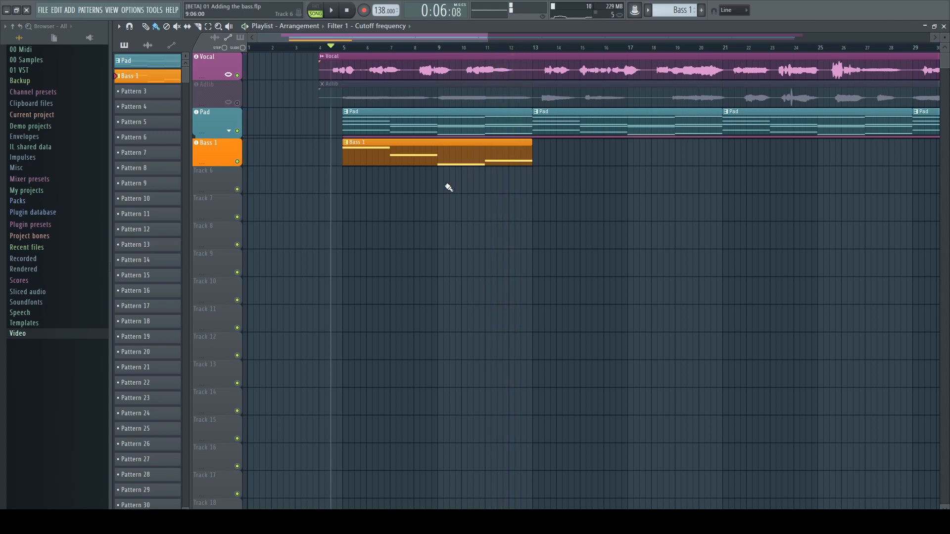
# Step: Transpose the last two Bass 1 notes, starting at bars 5 and 7 of the pattern, up one octave
pyautogui.press('F7')
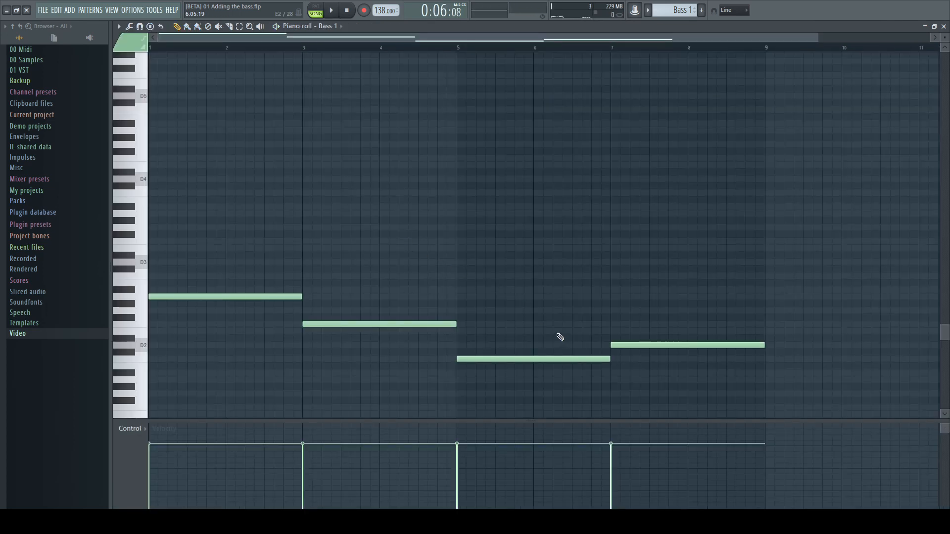
pyautogui.moveTo(512, 308); pyautogui.dragTo(652, 387)
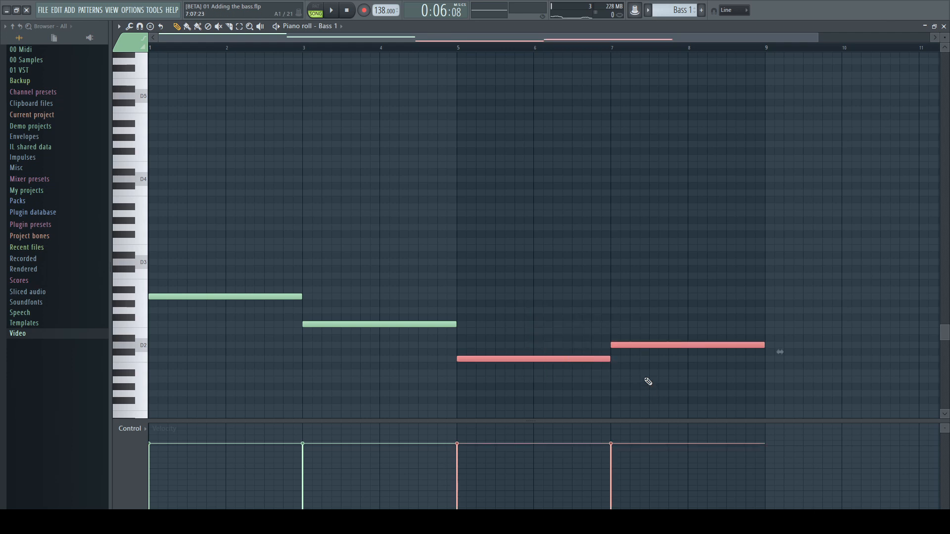
pyautogui.hotkey('ctrl', 'Up')
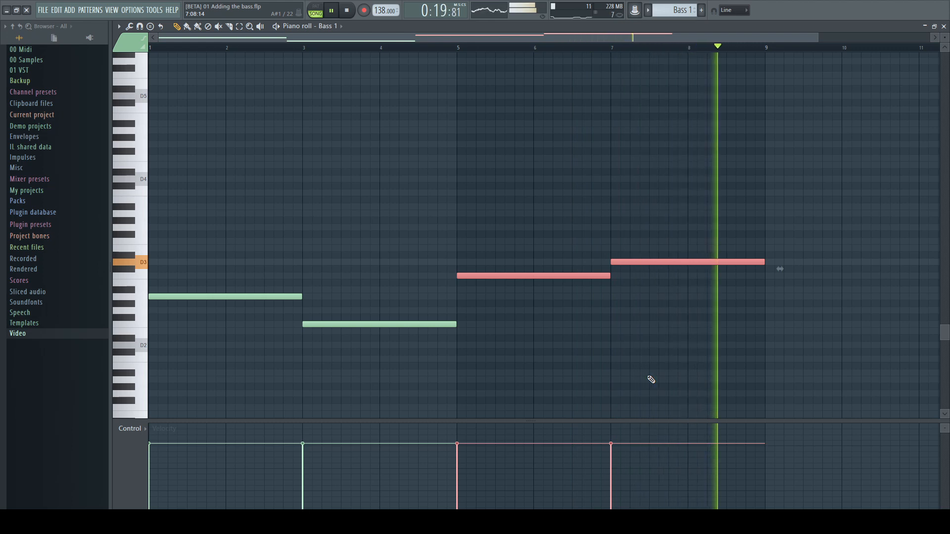
# Step: Stop playback and duplicate the Bass 1 clip seven times in the Playlist so it runs alongside all eight Pad clips
pyautogui.press('space')
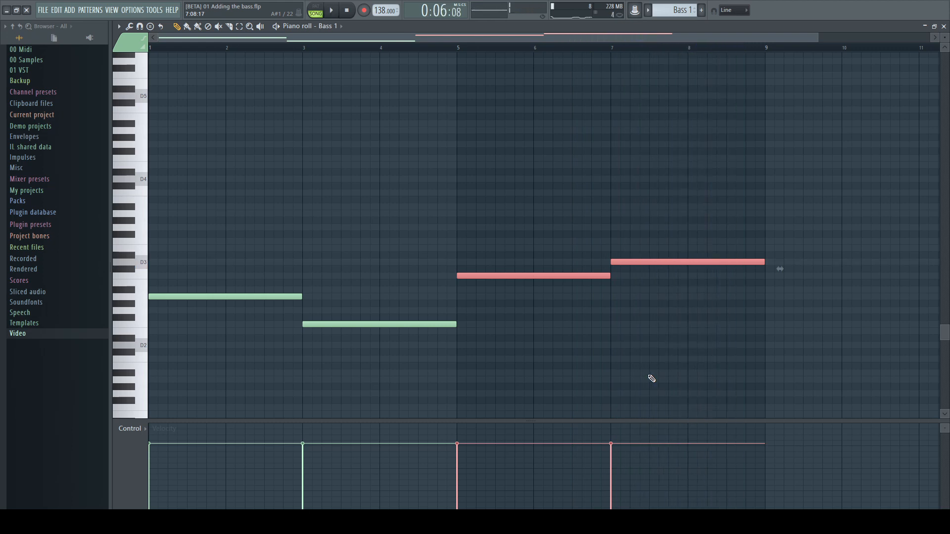
pyautogui.press('F5')
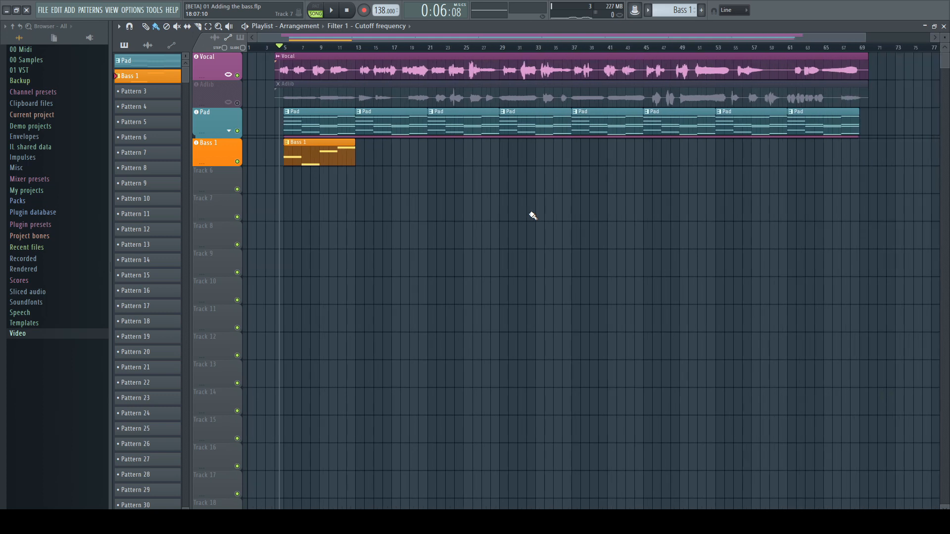
pyautogui.moveTo(384, 153); pyautogui.dragTo(309, 173)
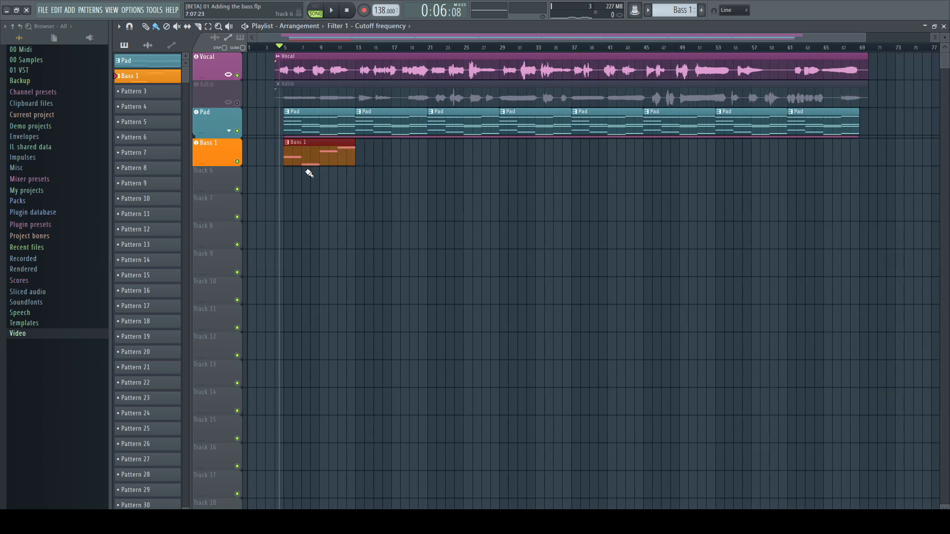
pyautogui.hotkey('ctrl', 'b')
pyautogui.hotkey('ctrl', 'b')
pyautogui.hotkey('ctrl', 'b')
pyautogui.hotkey('ctrl', 'b')
pyautogui.hotkey('ctrl', 'b')
pyautogui.hotkey('ctrl', 'b')
pyautogui.hotkey('ctrl', 'b')
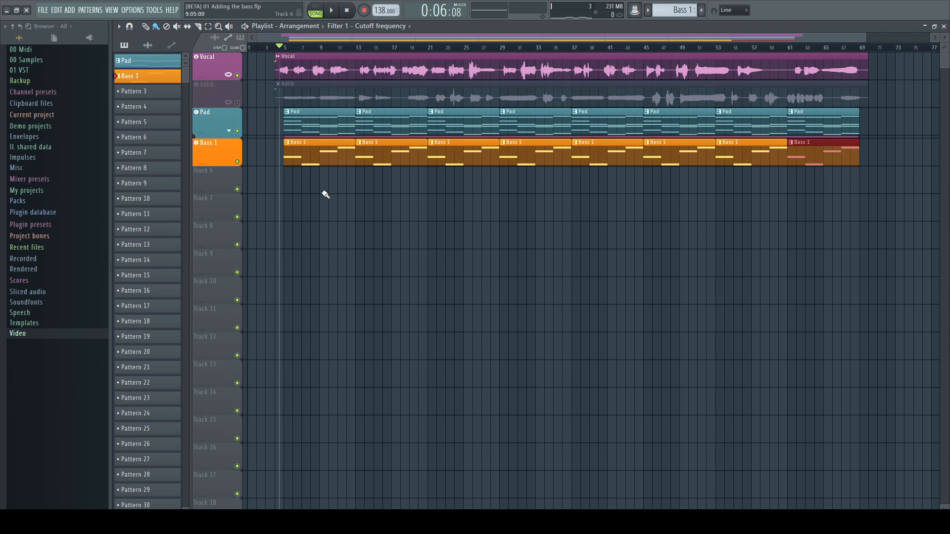
pyautogui.hotkey('ctrl', 'd')
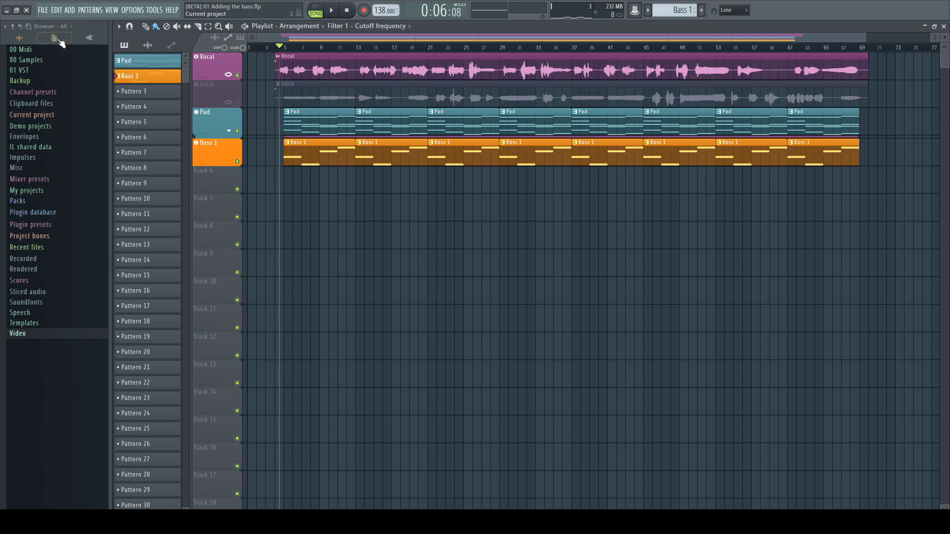
# Step: Save the project with the extended bass arrangement
pyautogui.click(46, 13)
pyautogui.click(56, 56)
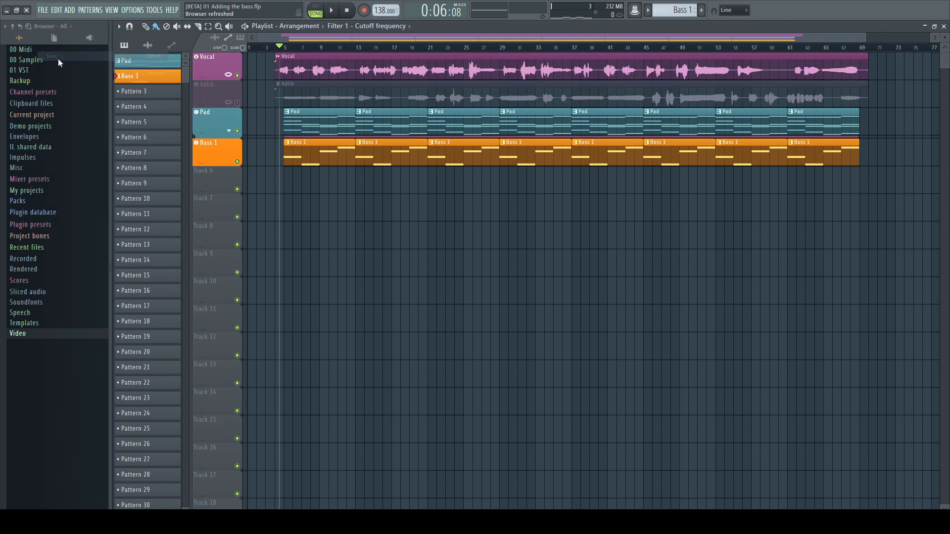